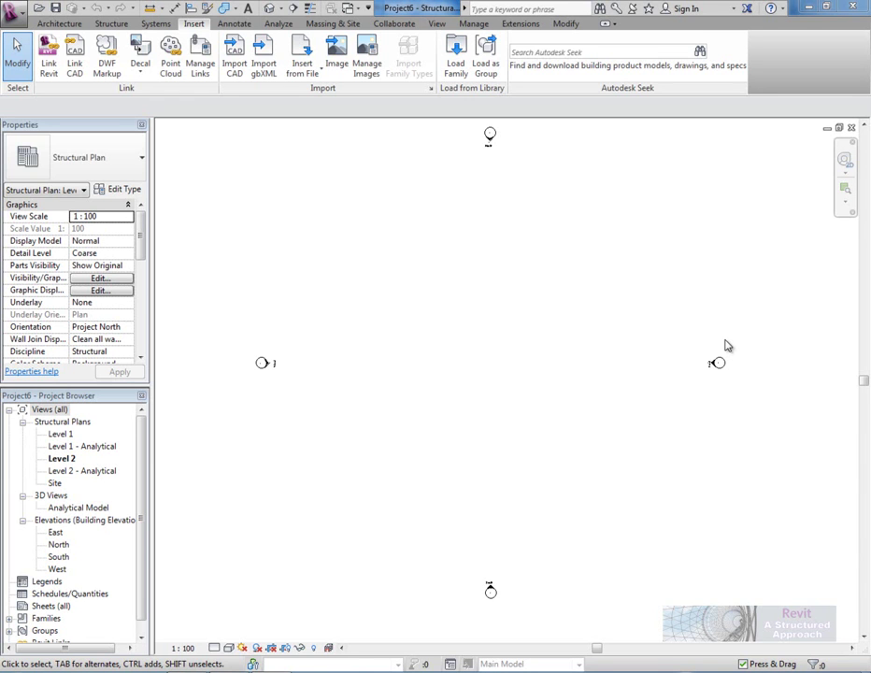
Open the Site structural plan and set its orientation to True North.
middle_drag(324, 387, 326, 389)
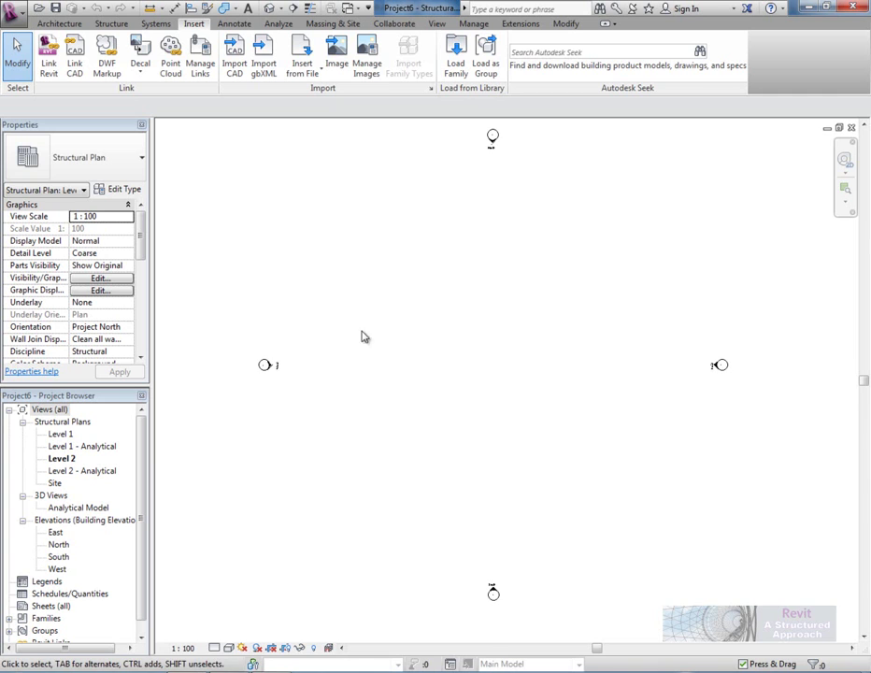
double_click(56, 486)
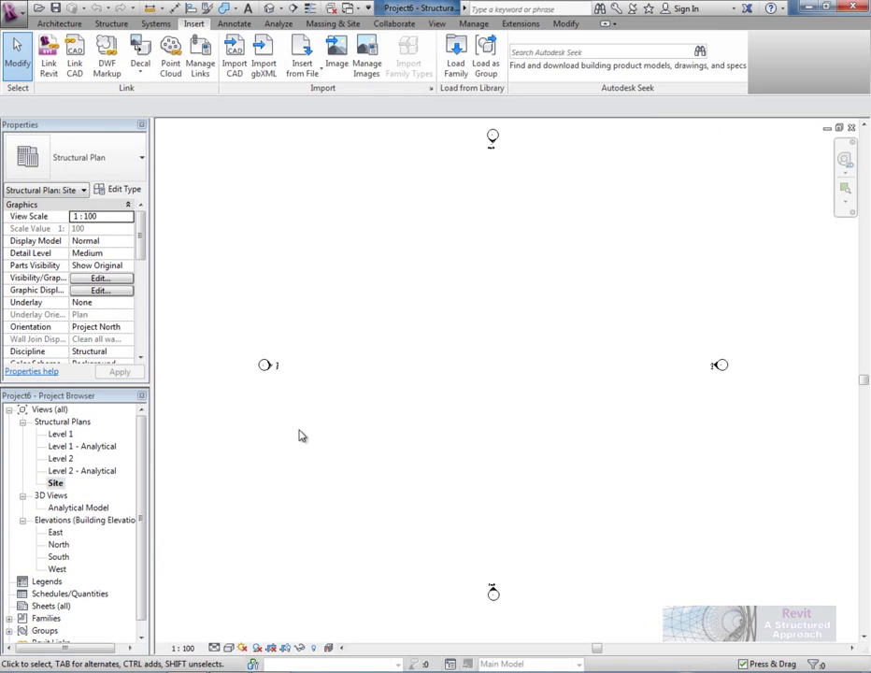
middle_drag(301, 435, 309, 416)
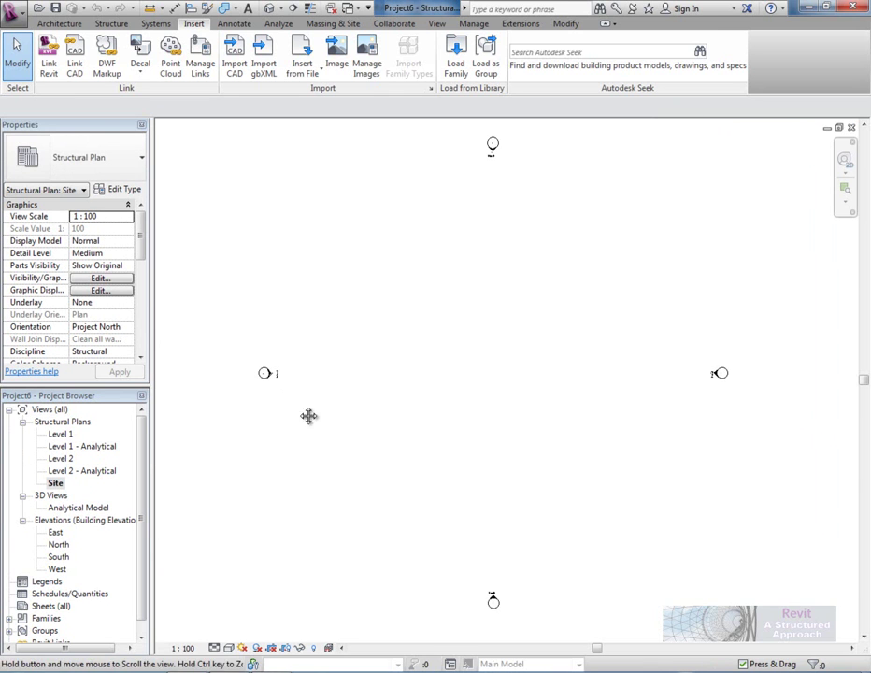
click(119, 329)
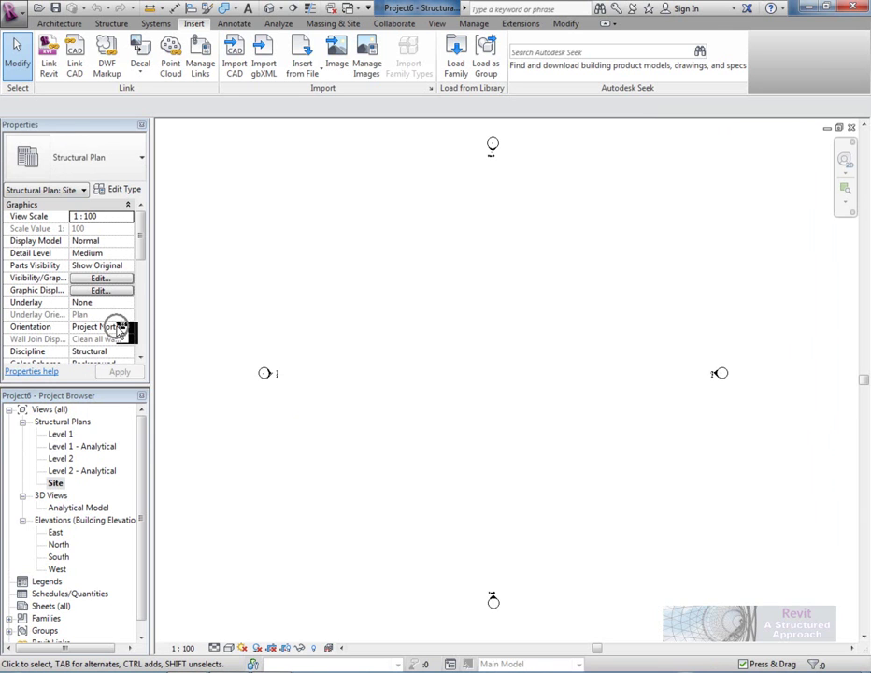
click(127, 327)
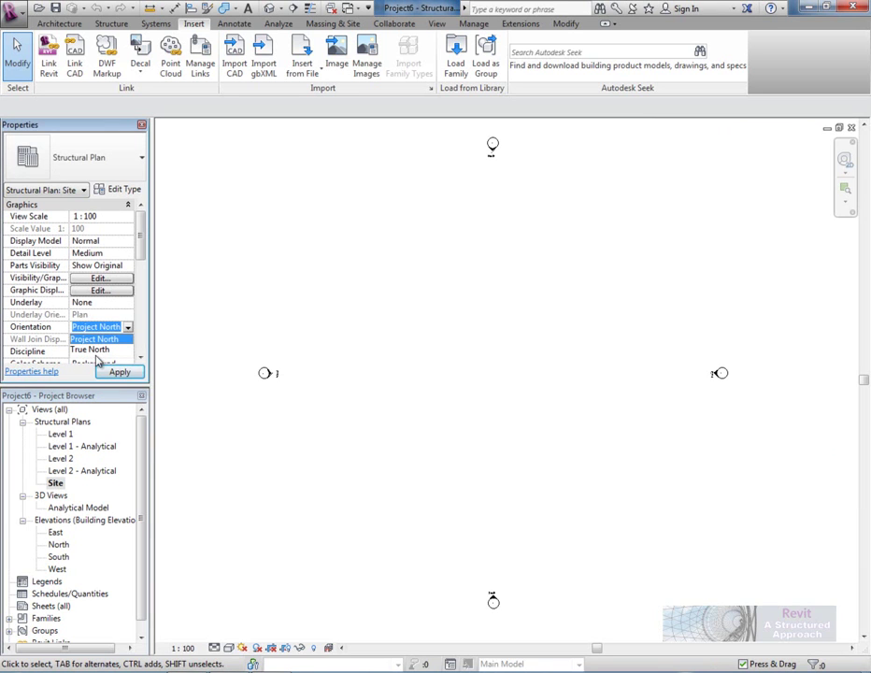
click(96, 352)
mouse_move(461, 352)
middle_down()
mouse_move(470, 361)
mouse_move(461, 358)
middle_up()
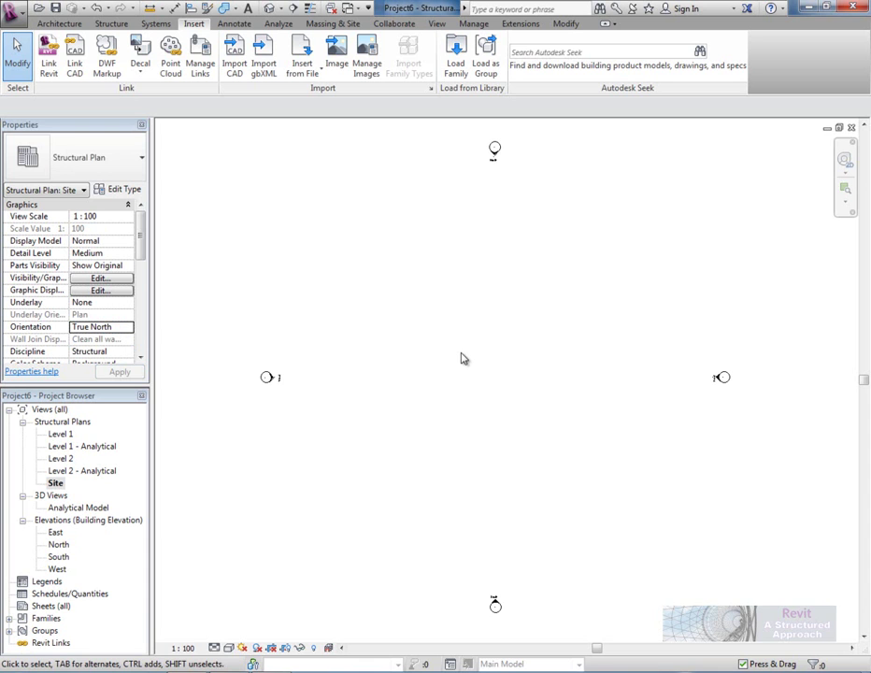
middle_drag(446, 352, 441, 352)
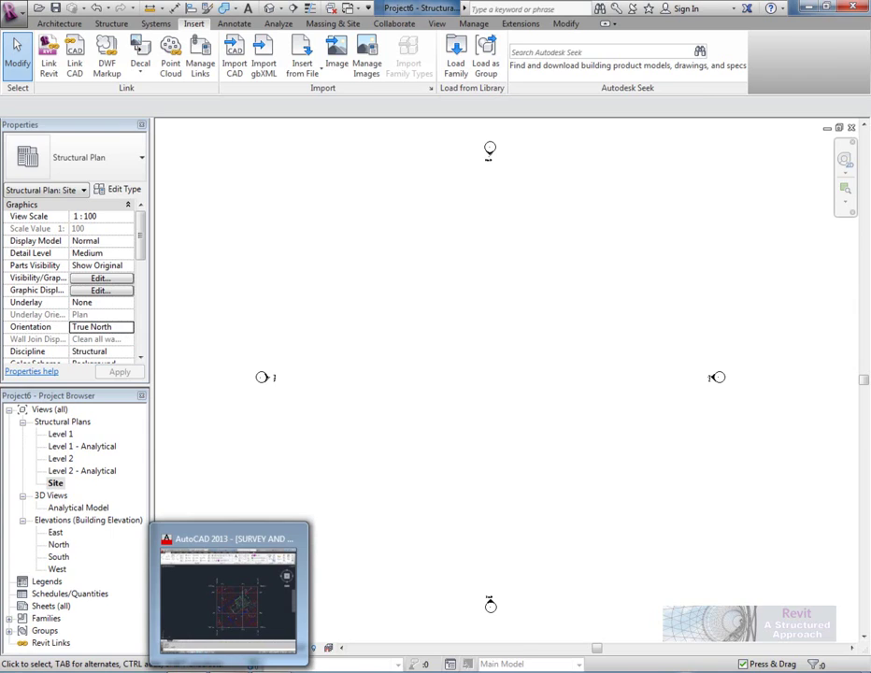
Switch to AutoCAD and examine the site boundary, building grid and layer list of the SURVEY AND GRID drawing.
click(230, 596)
scroll(442, 362, up, 2)
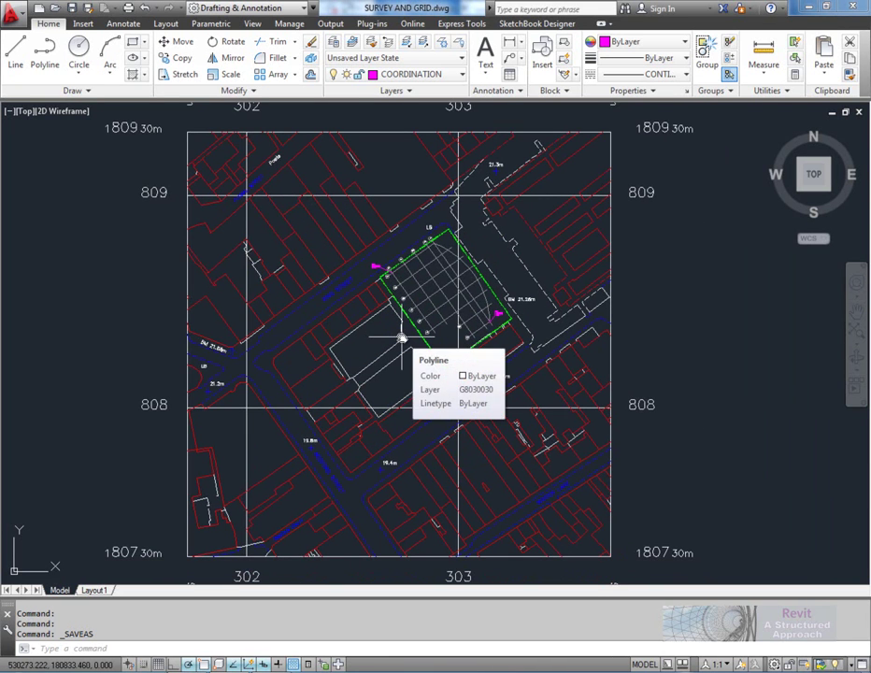
middle_drag(449, 308, 448, 327)
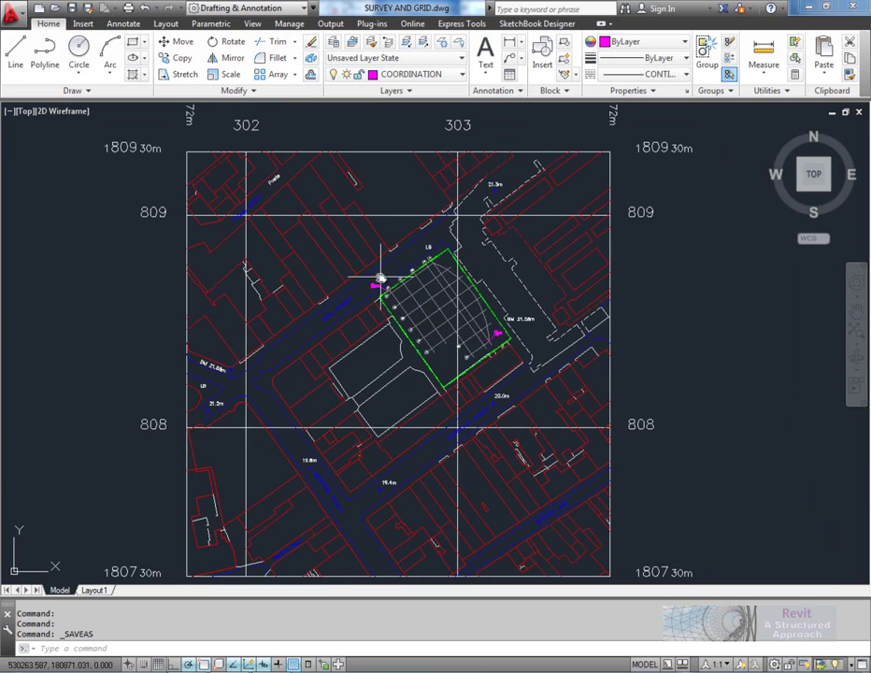
scroll(383, 278, up, 5)
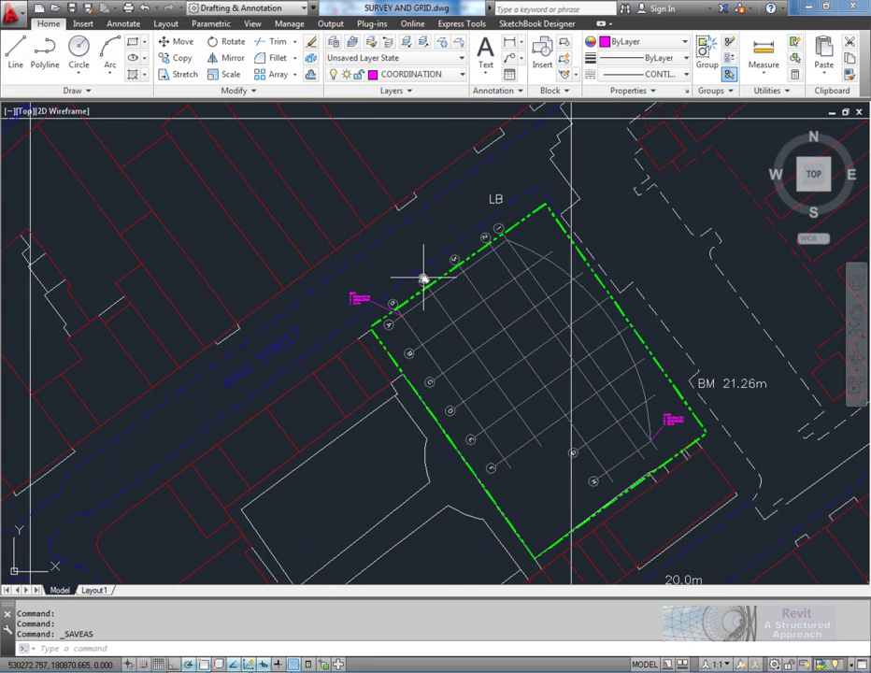
scroll(423, 278, up, 2)
mouse_move(427, 282)
middle_down()
mouse_move(471, 383)
mouse_move(474, 363)
middle_up()
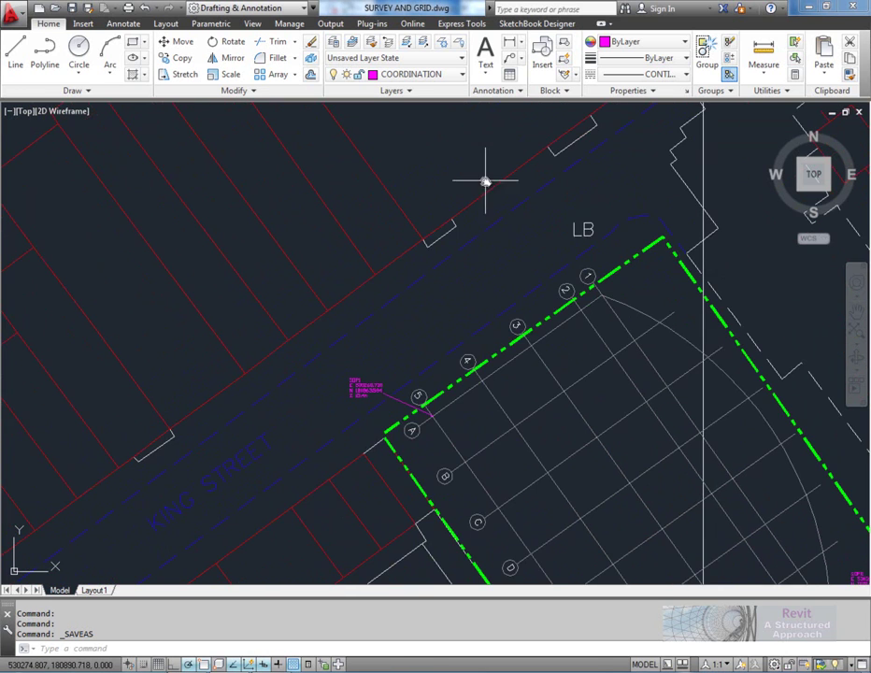
click(450, 76)
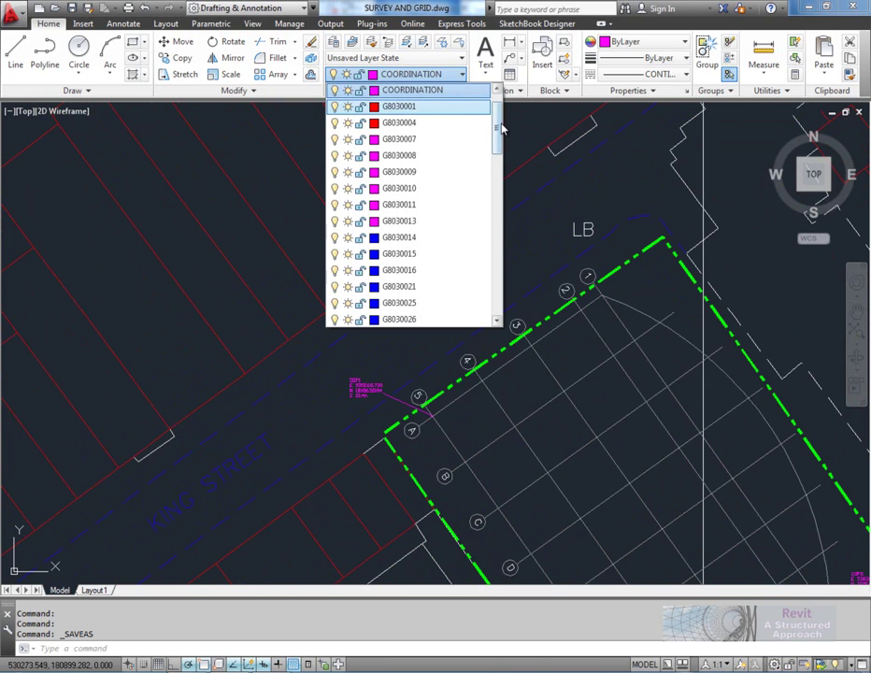
drag(499, 121, 500, 230)
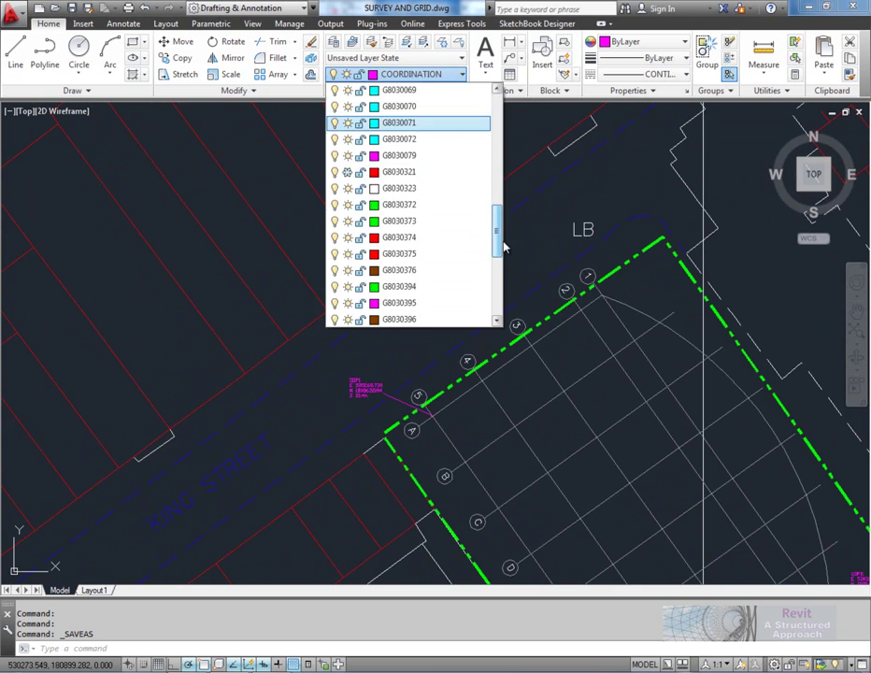
click(540, 247)
Examine the easting, northing and level labels at the two setting-out points and where they meet the building grid.
scroll(346, 394, up, 10)
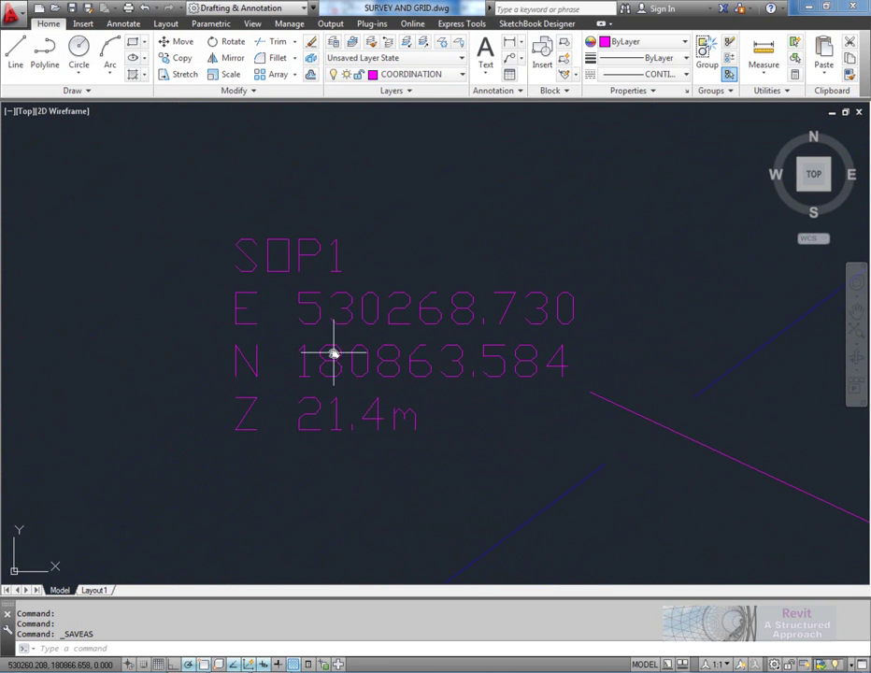
scroll(342, 344, down, 4)
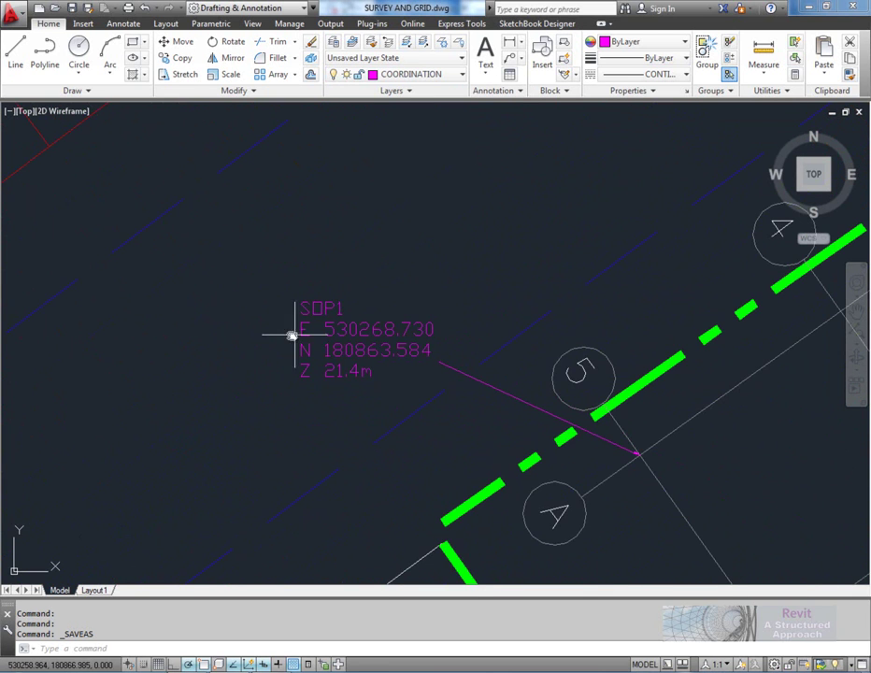
scroll(349, 360, down, 6)
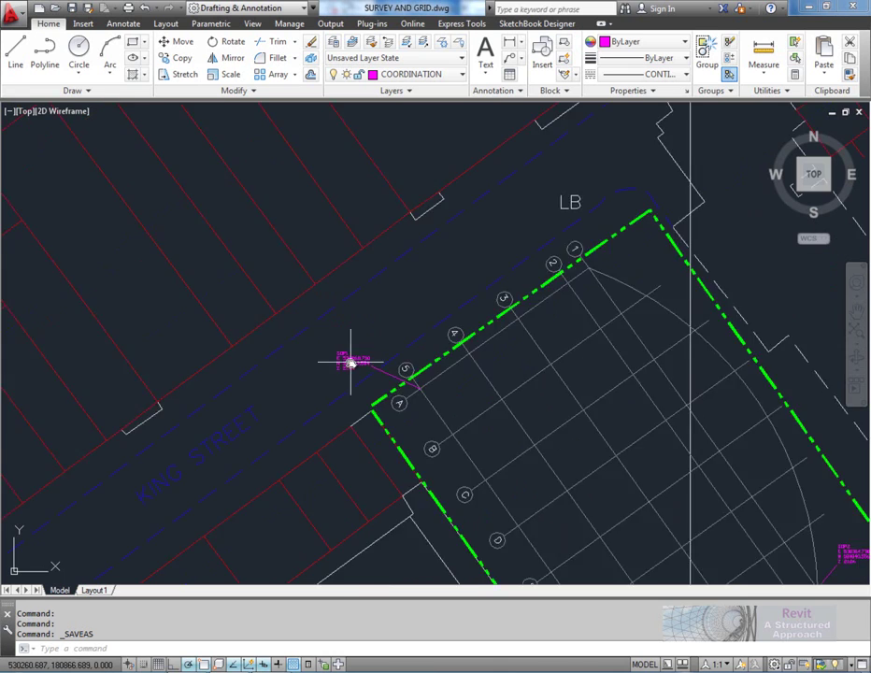
scroll(496, 420, up, 3)
scroll(465, 414, up, 6)
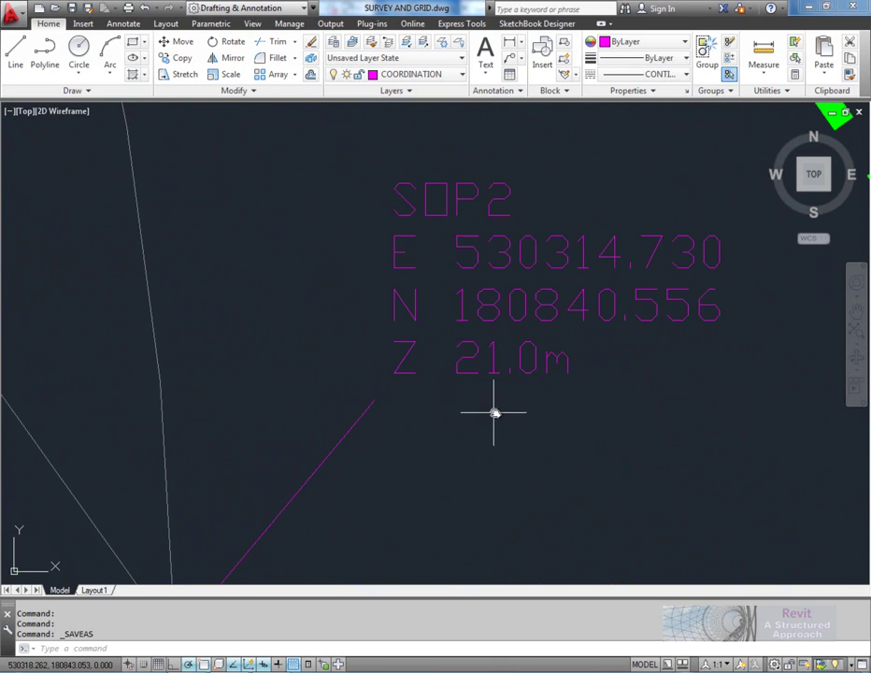
middle_drag(502, 369, 561, 354)
scroll(561, 354, down, 4)
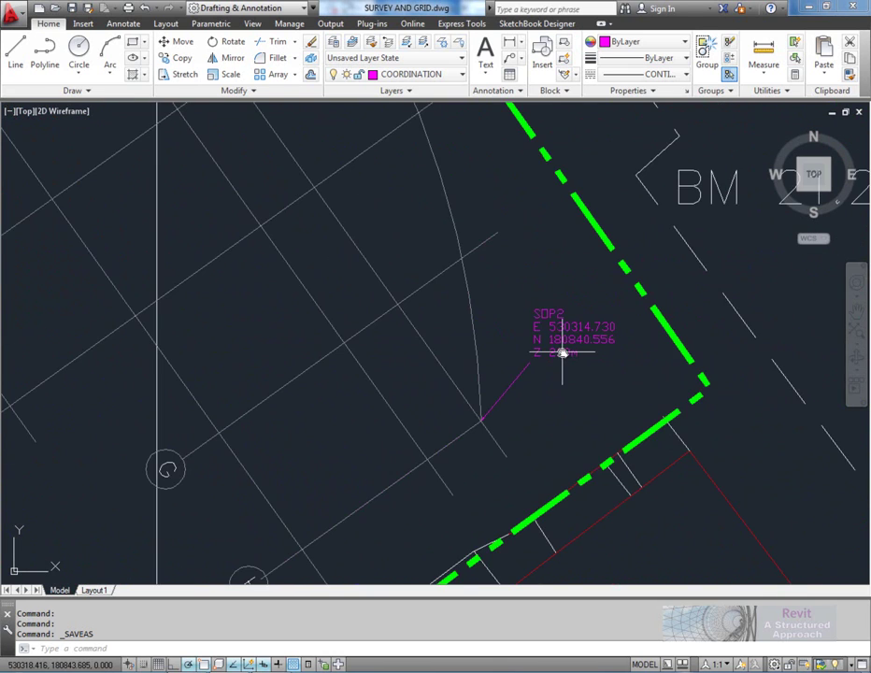
scroll(561, 355, down, 4)
scroll(321, 310, up, 6)
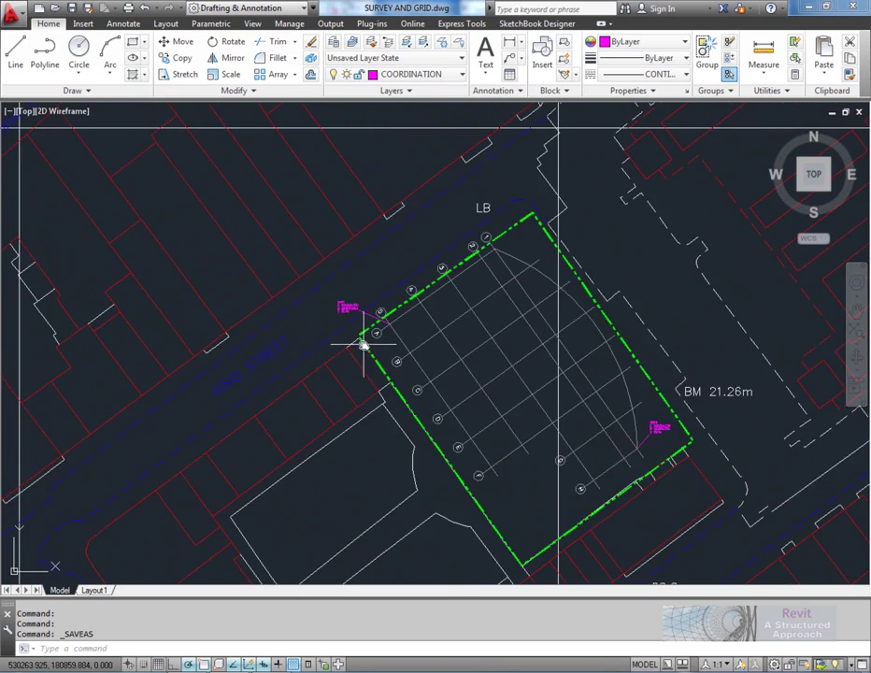
scroll(360, 314, down, 6)
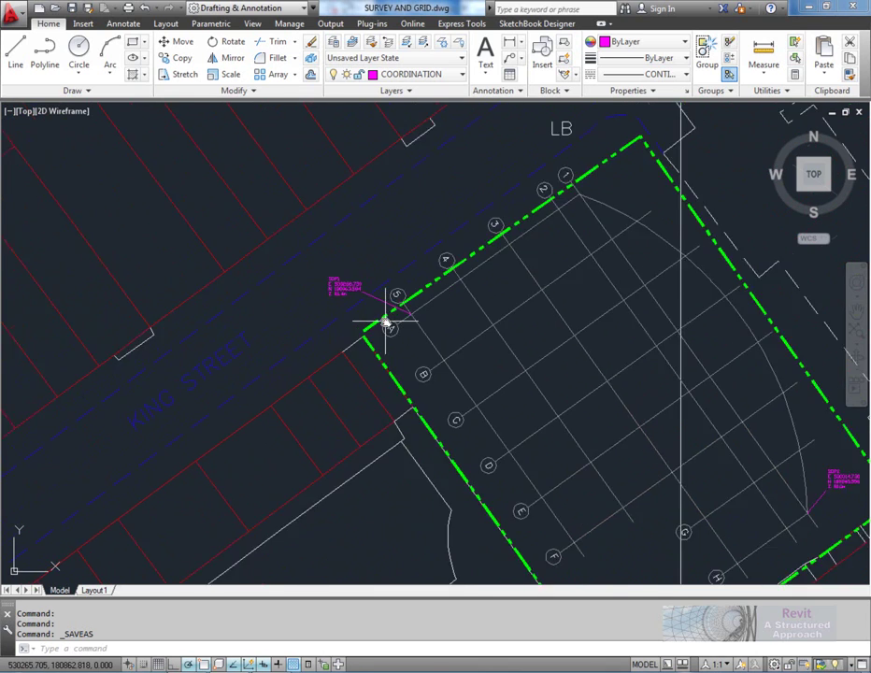
Save the SURVEY AND GRID drawing and switch back to Revit.
click(71, 9)
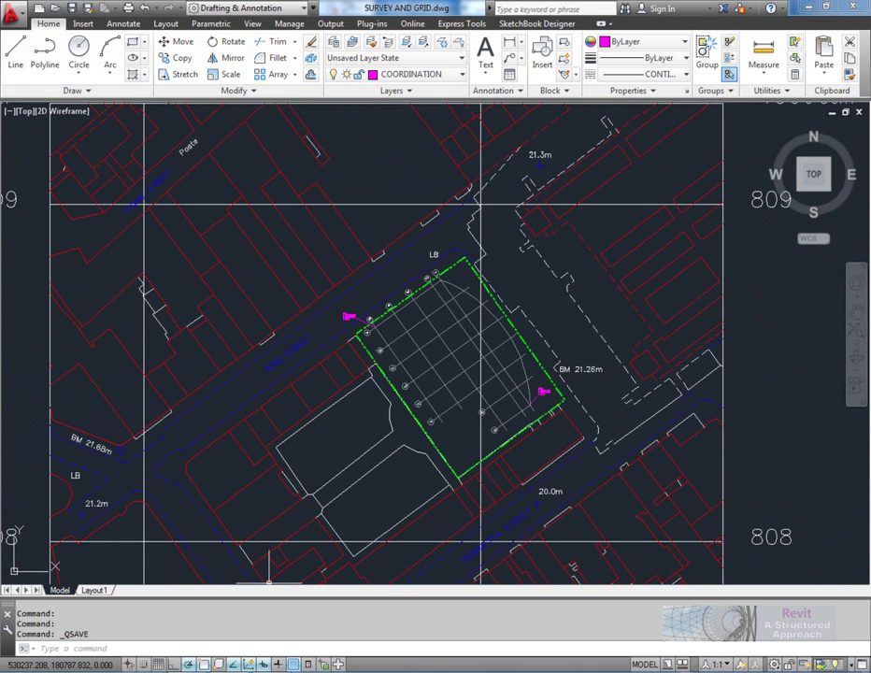
click(189, 599)
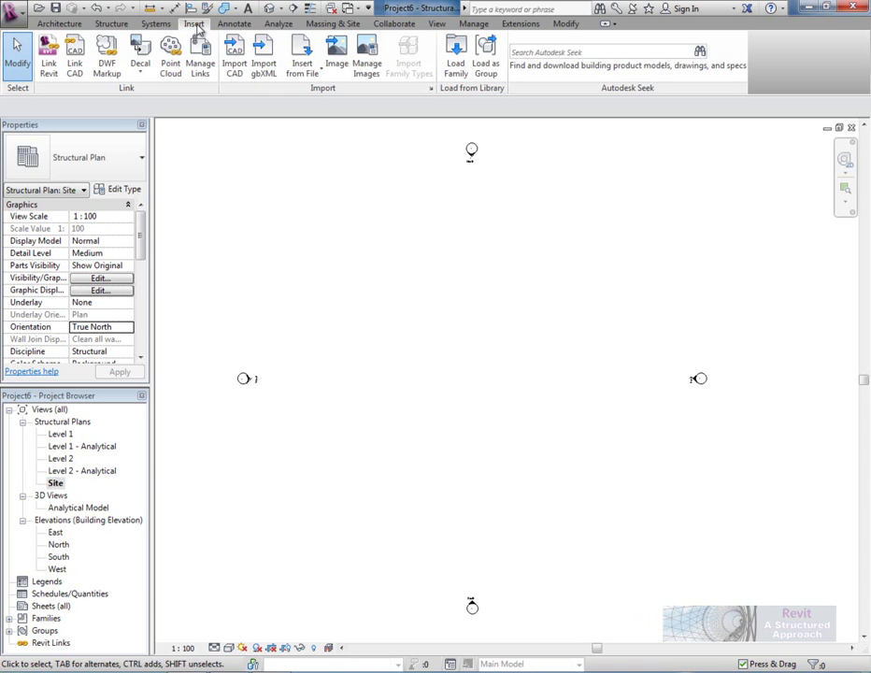
Start a CAD link and select the SURVEY AND GRID drawing from the Revit Site Setting out folder.
click(74, 64)
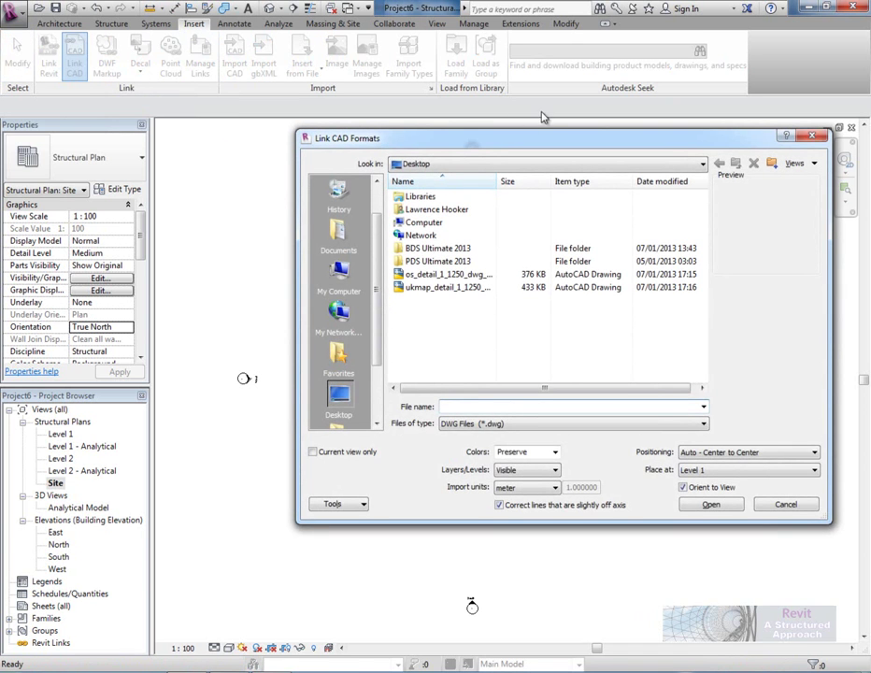
drag(526, 149, 512, 162)
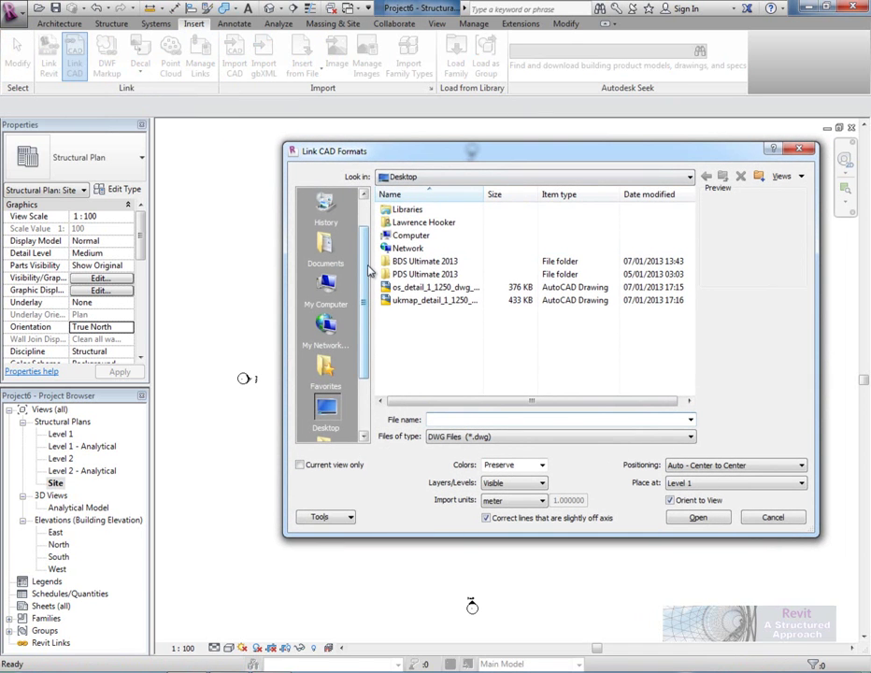
scroll(368, 210, up, 1)
click(325, 207)
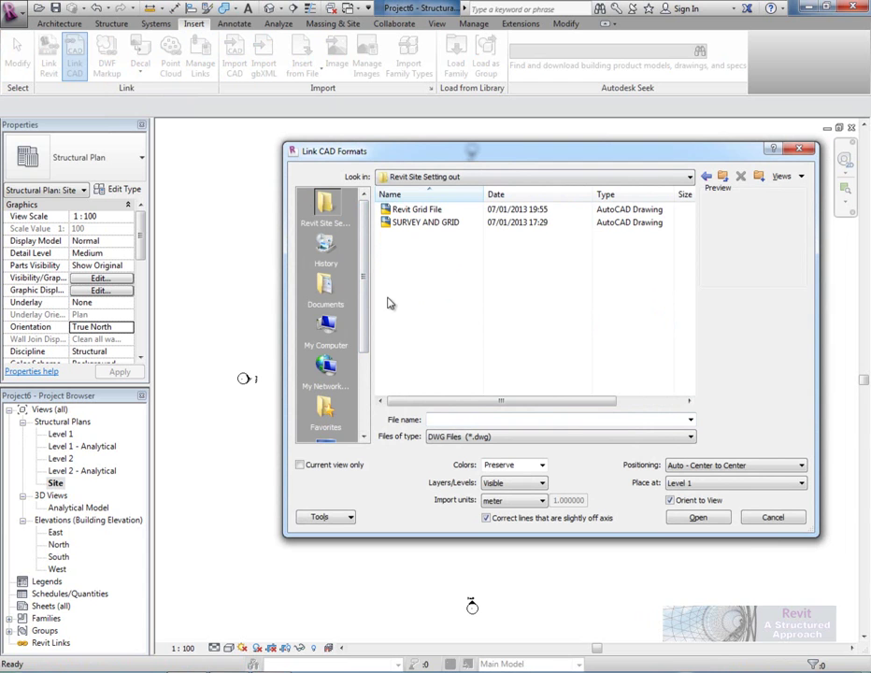
click(445, 223)
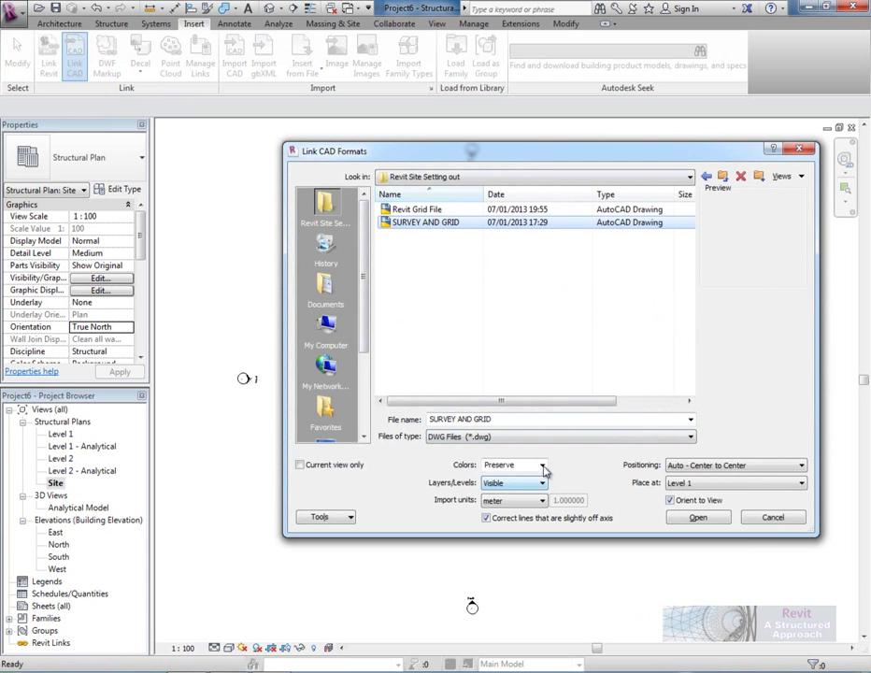
Choose DWG as the file type for the CAD link and limit its layers to Visible.
click(531, 438)
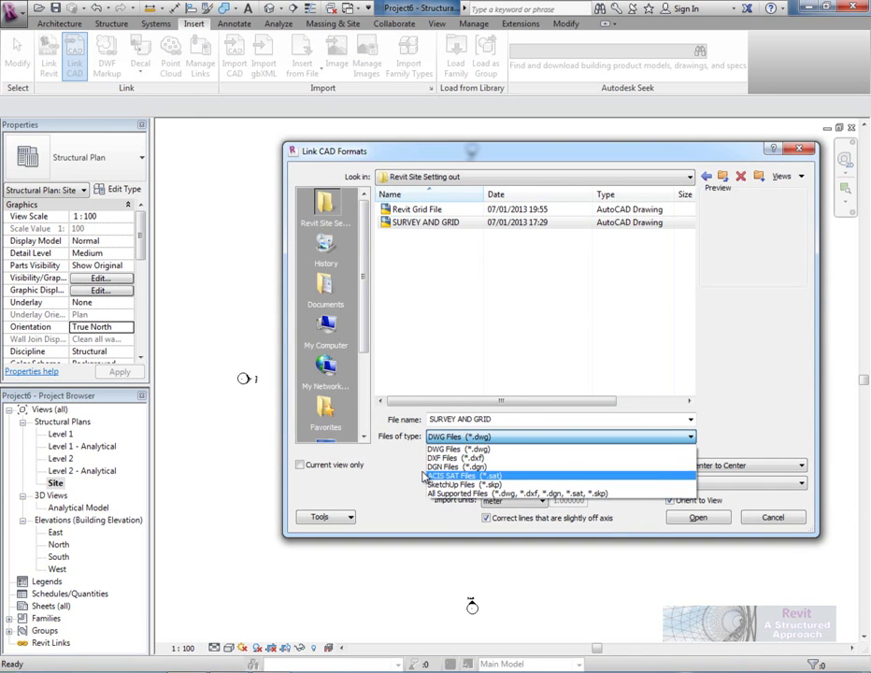
click(458, 449)
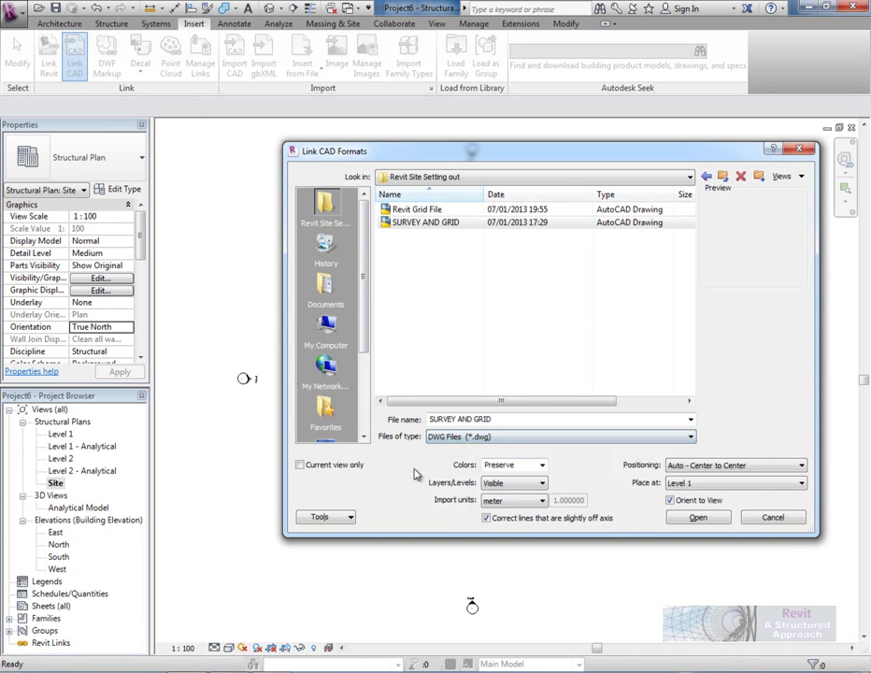
click(542, 483)
click(521, 507)
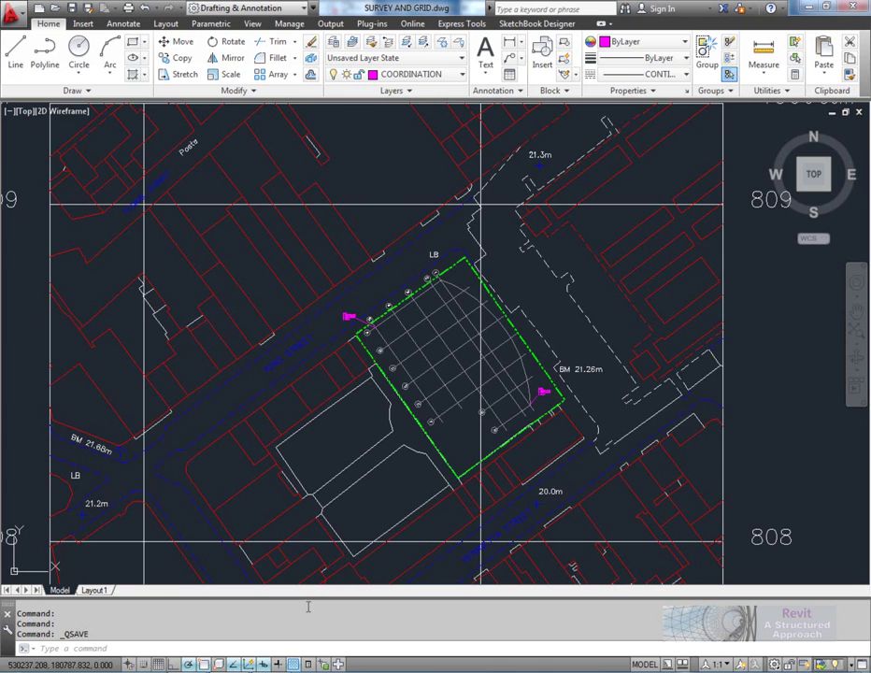
Switch to AutoCAD and check the insertion scale in the survey drawing's units settings.
mouse_move(457, 392)
middle_down()
mouse_move(470, 383)
mouse_move(418, 356)
middle_up()
text(UN)
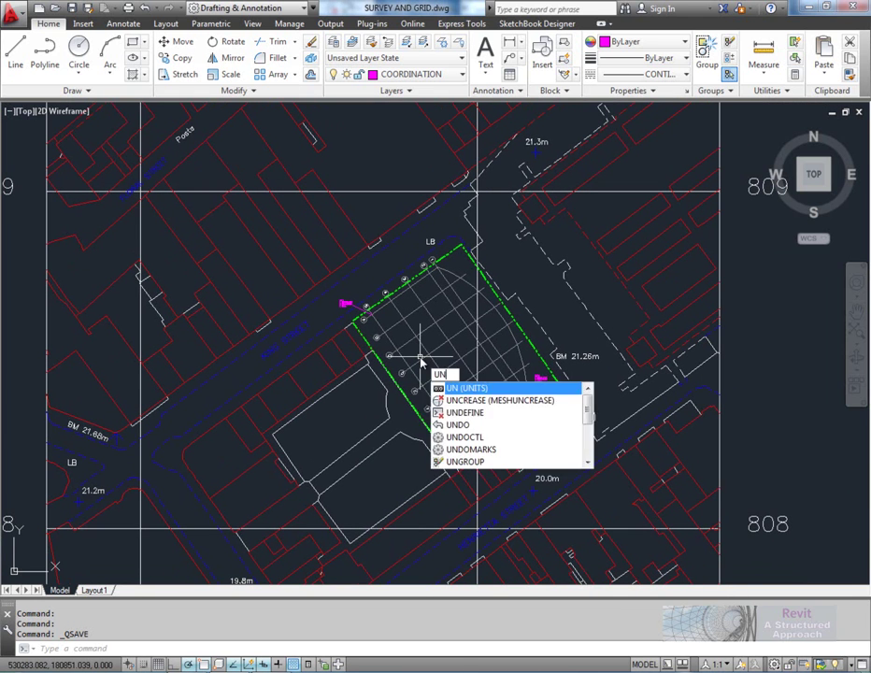
key(Return)
click(589, 360)
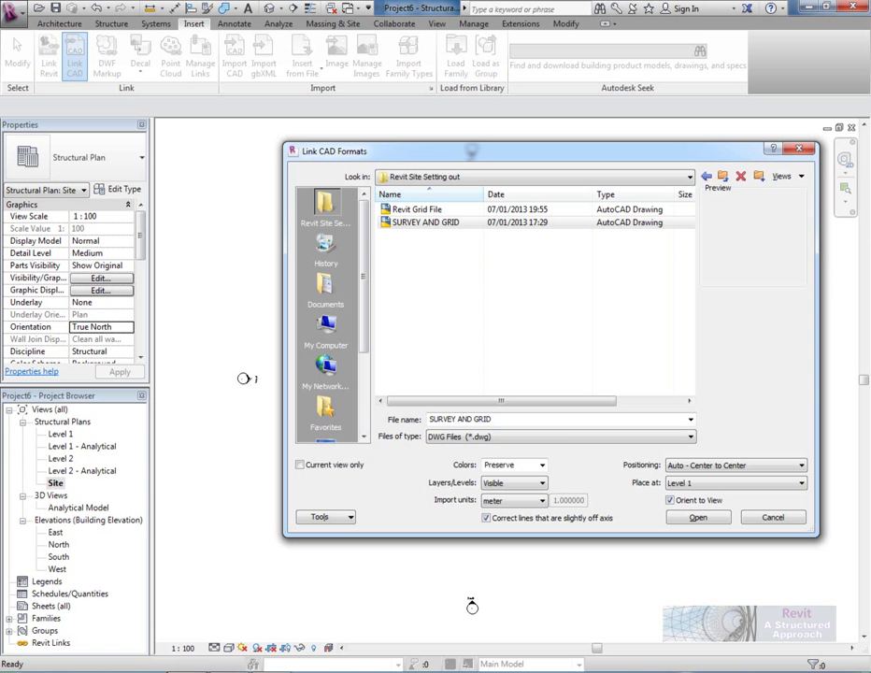
Review the positioning options of the CAD link in Revit, and close the Drawing Units dialog in AutoCAD.
click(718, 467)
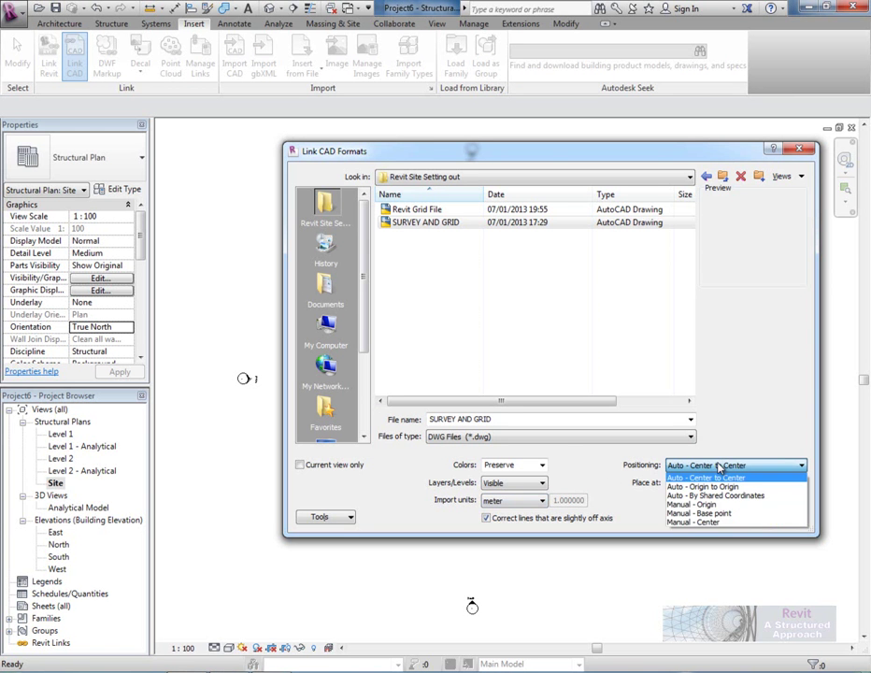
click(720, 467)
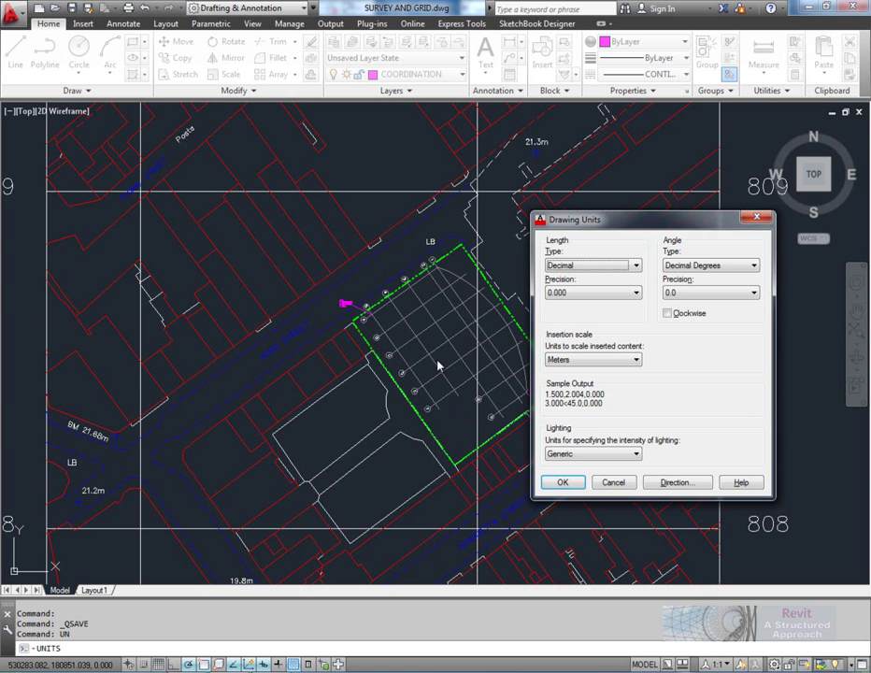
click(562, 482)
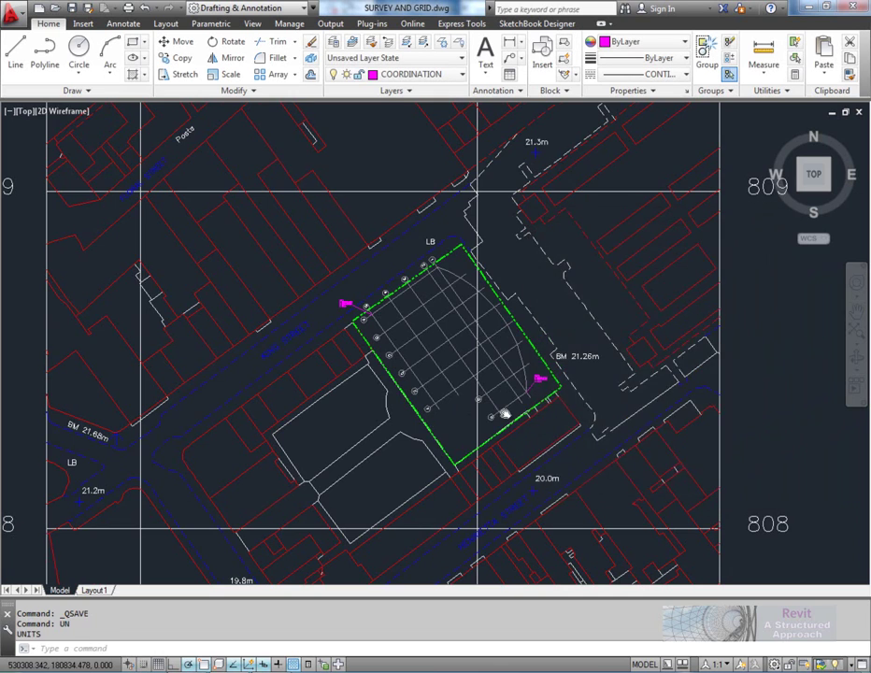
middle_click(523, 412)
middle_click(523, 411)
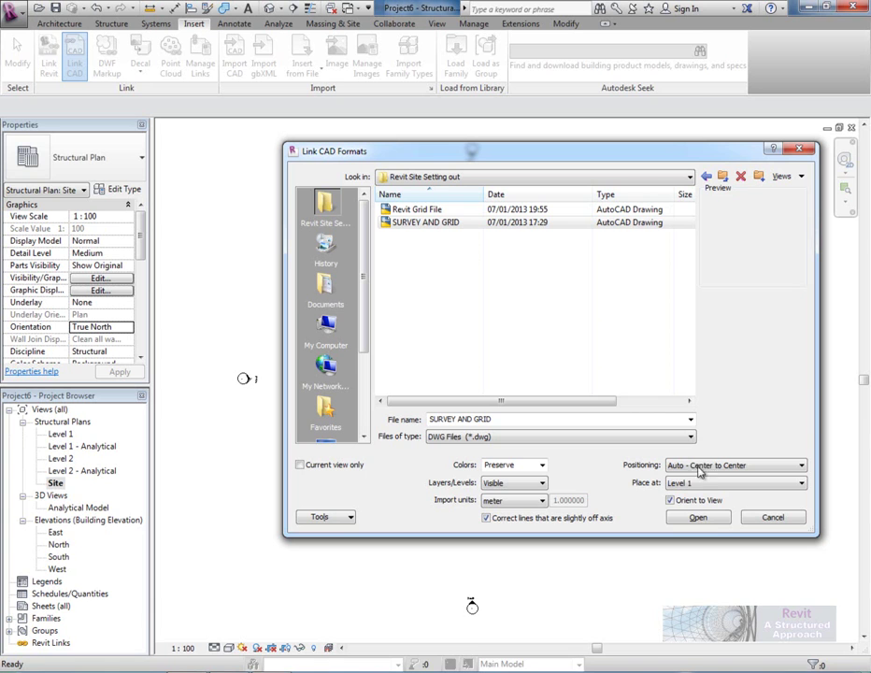
Link the SURVEY AND GRID drawing into the site plan with Auto - Center to Center positioning.
click(697, 517)
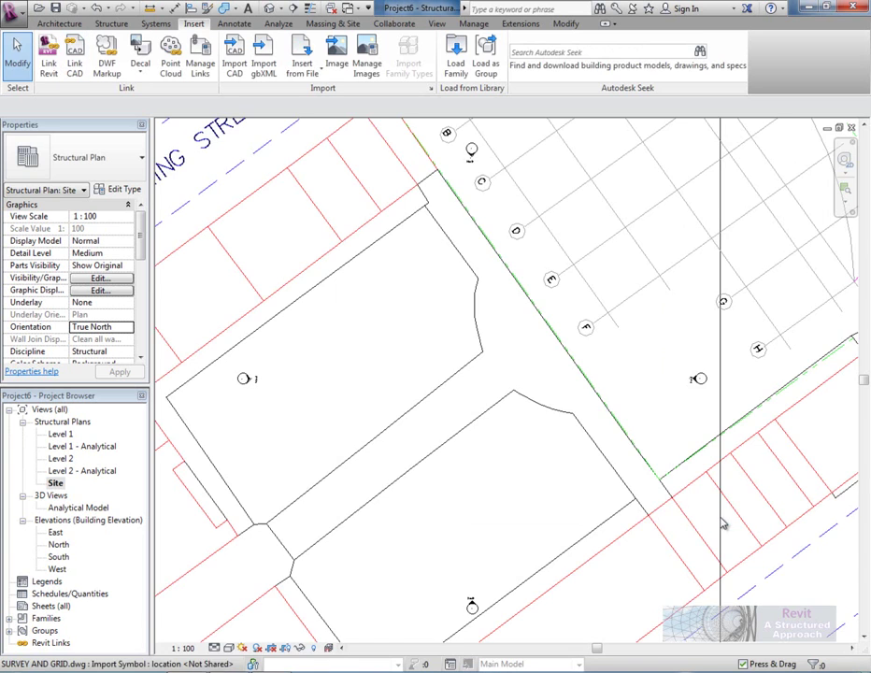
scroll(528, 440, down, 1)
scroll(528, 439, down, 5)
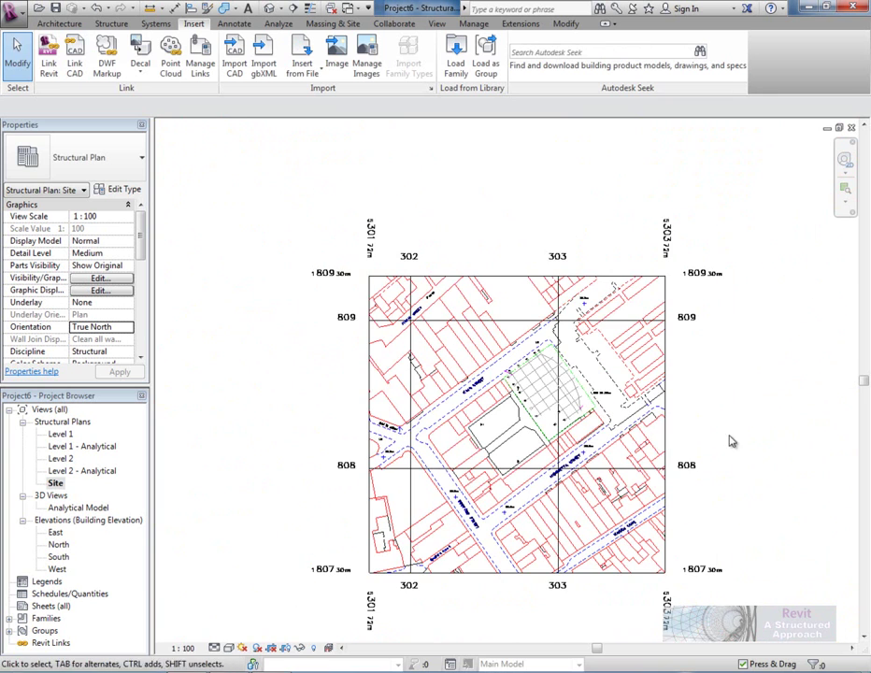
mouse_move(490, 451)
middle_down()
mouse_move(461, 419)
mouse_move(445, 427)
middle_up()
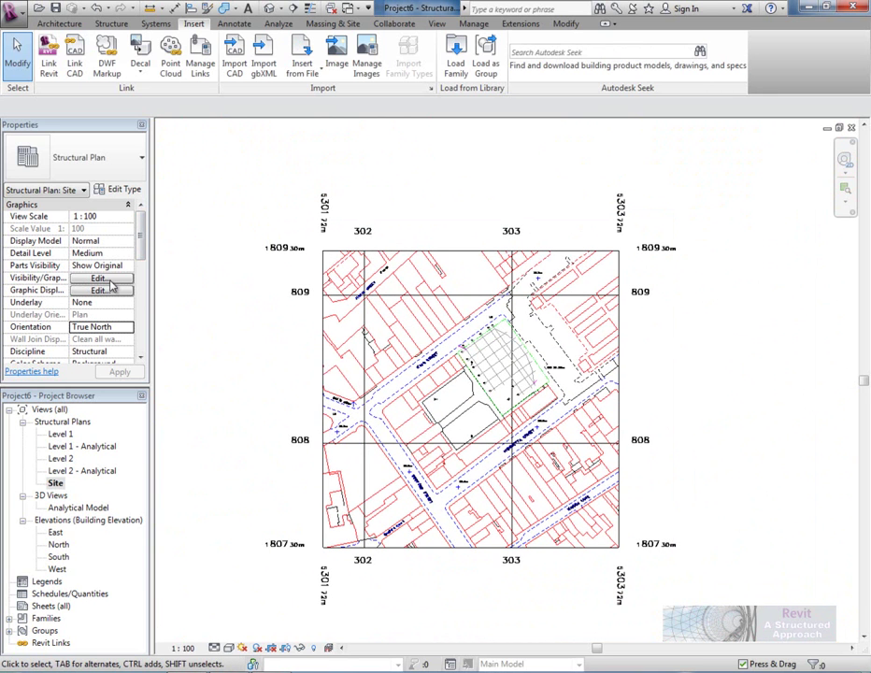
Turn on the Site category and its Project Base Point subcategory in the site plan's visibility/graphics overrides.
click(110, 281)
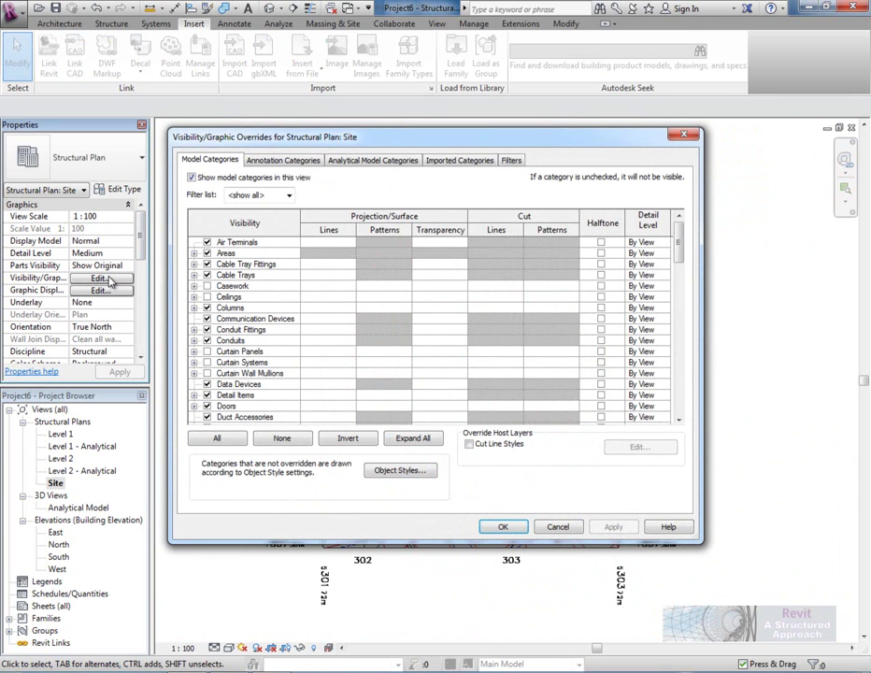
drag(681, 262, 676, 348)
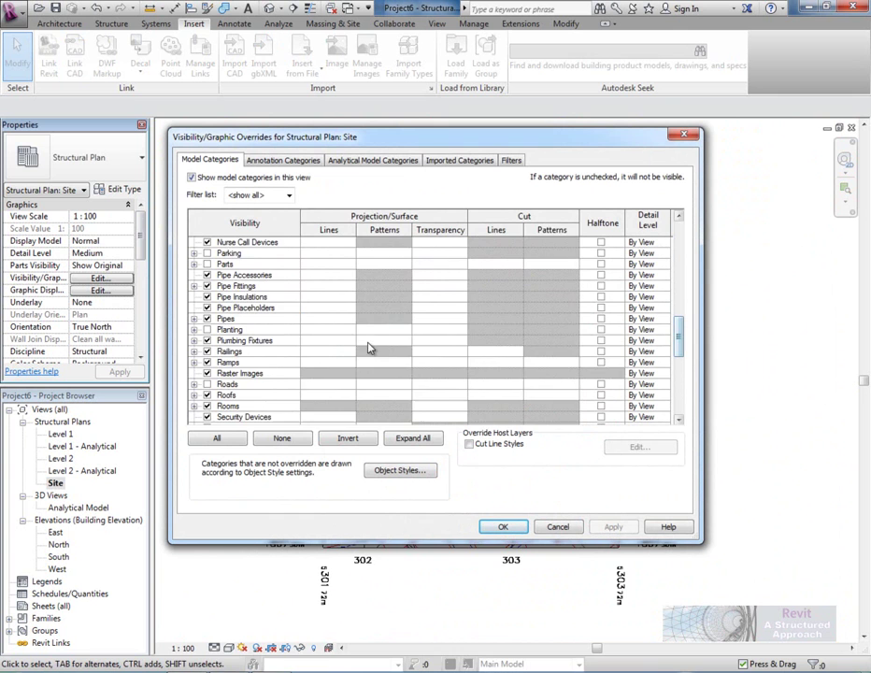
scroll(308, 352, down, 4)
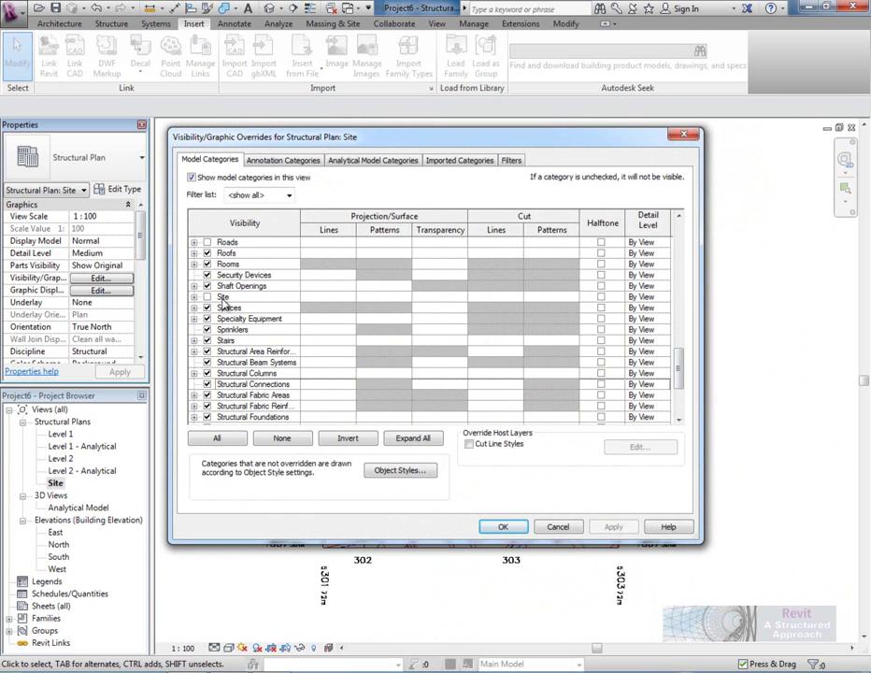
click(207, 297)
click(195, 296)
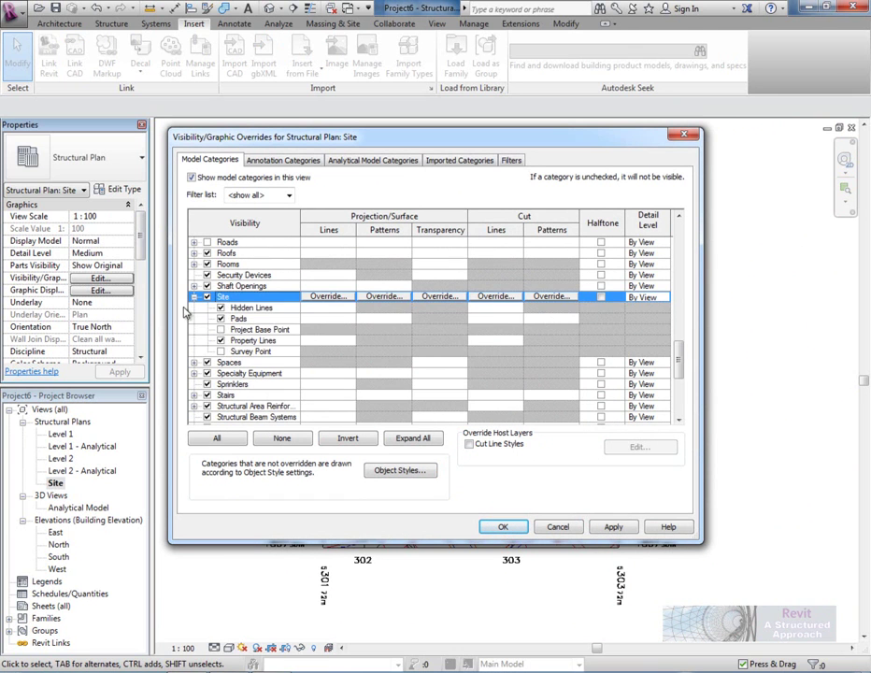
click(221, 329)
click(502, 526)
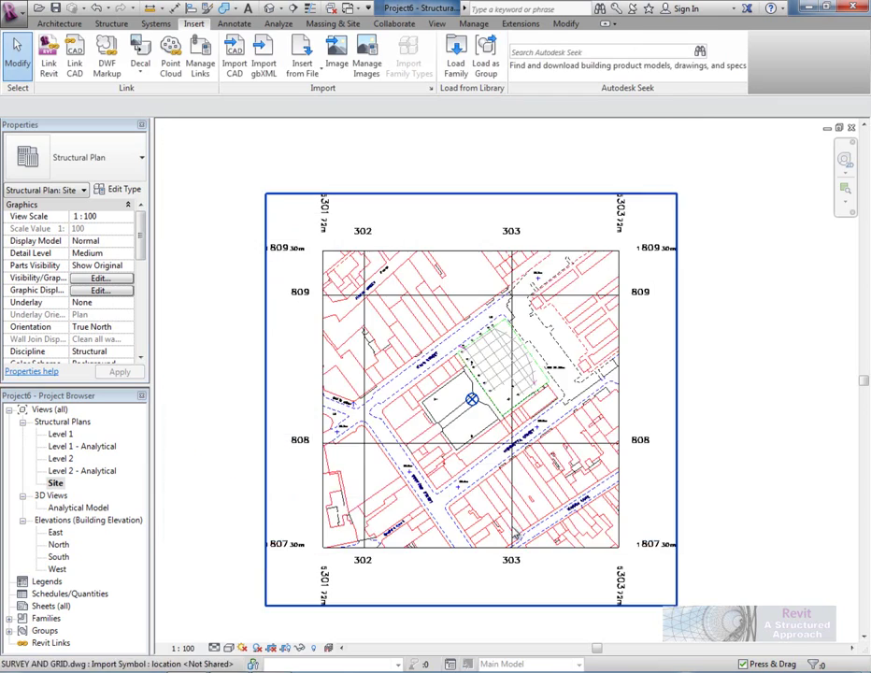
Examine the project base point's shared coordinates and its location relative to the linked survey.
scroll(472, 402, up, 4)
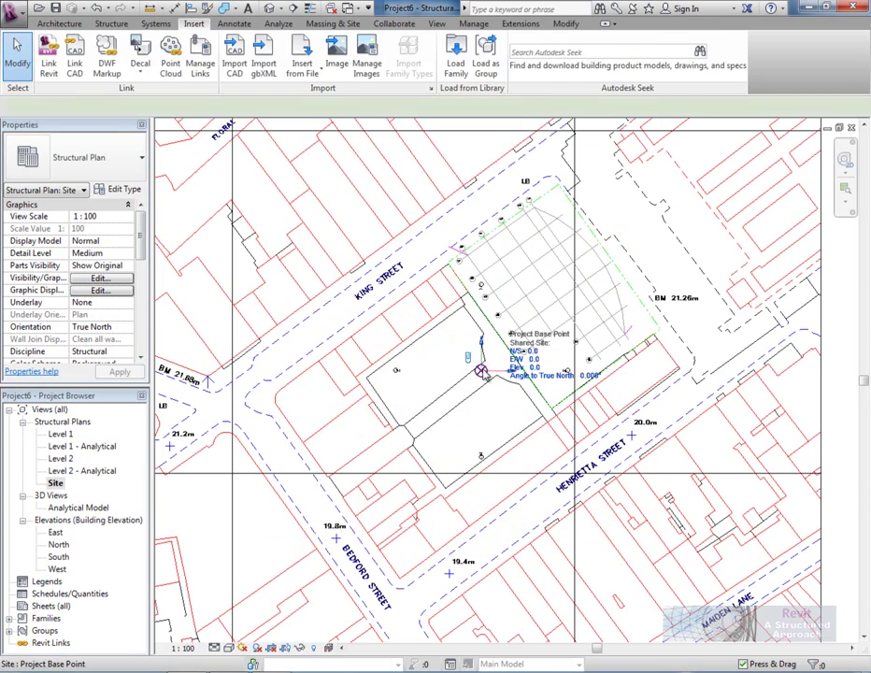
click(482, 371)
scroll(479, 366, up, 5)
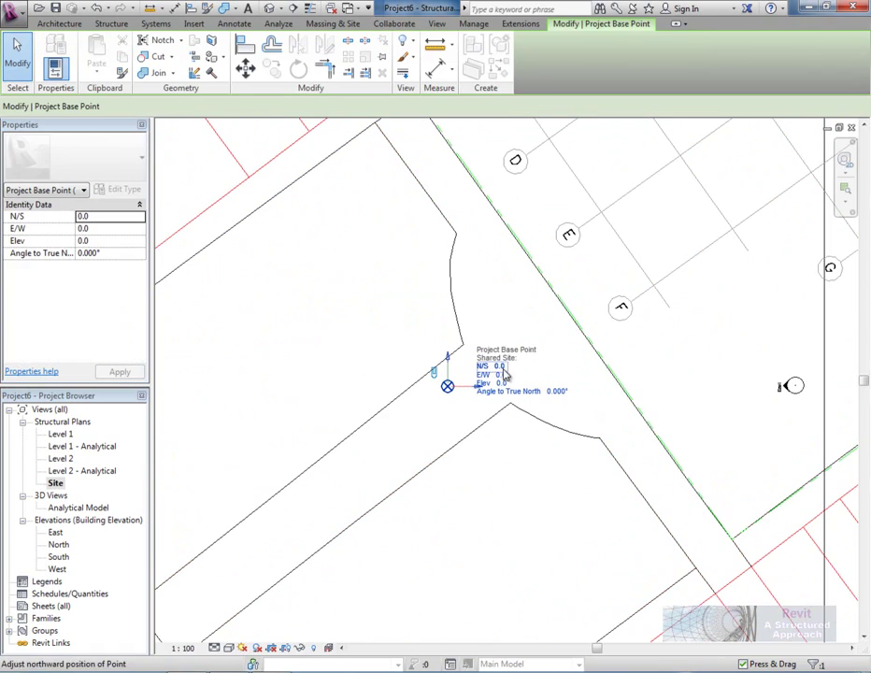
scroll(506, 373, down, 4)
scroll(506, 374, down, 5)
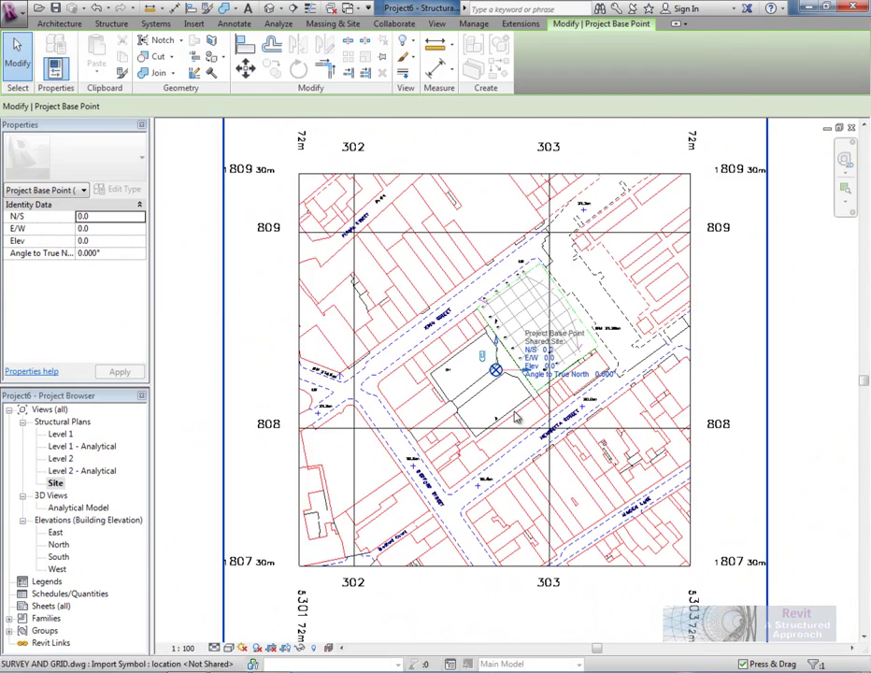
key(Escape)
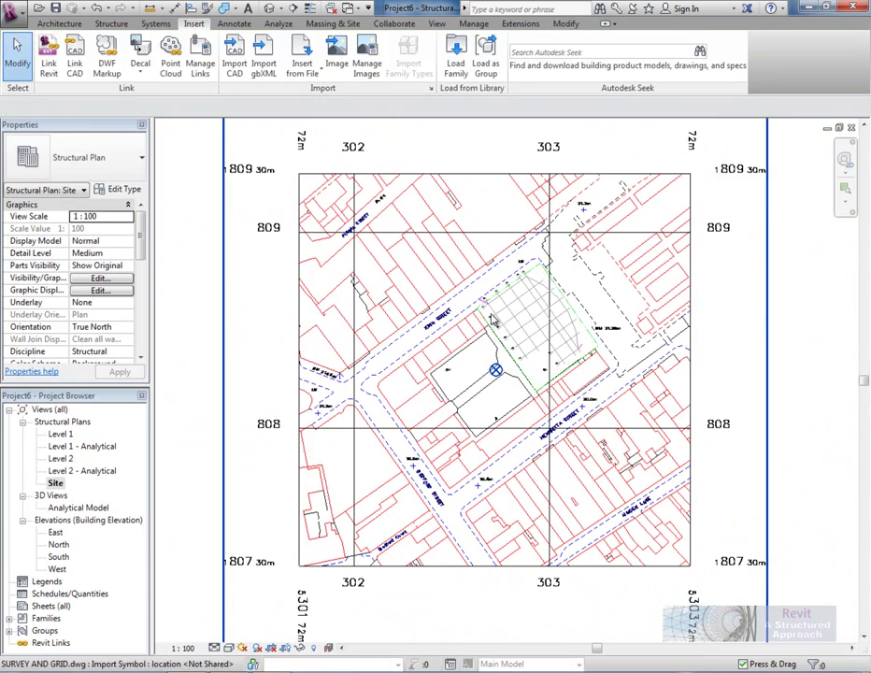
Move the linked survey drawing from its SOP1 point at grid intersection A/5 onto the project base point.
click(495, 319)
scroll(495, 313, up, 5)
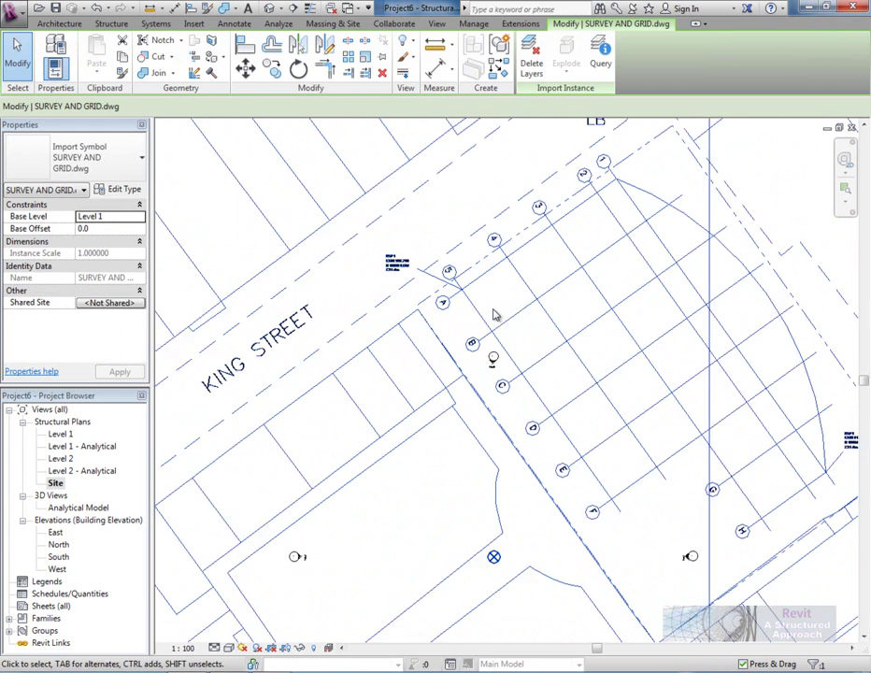
click(245, 67)
click(405, 264)
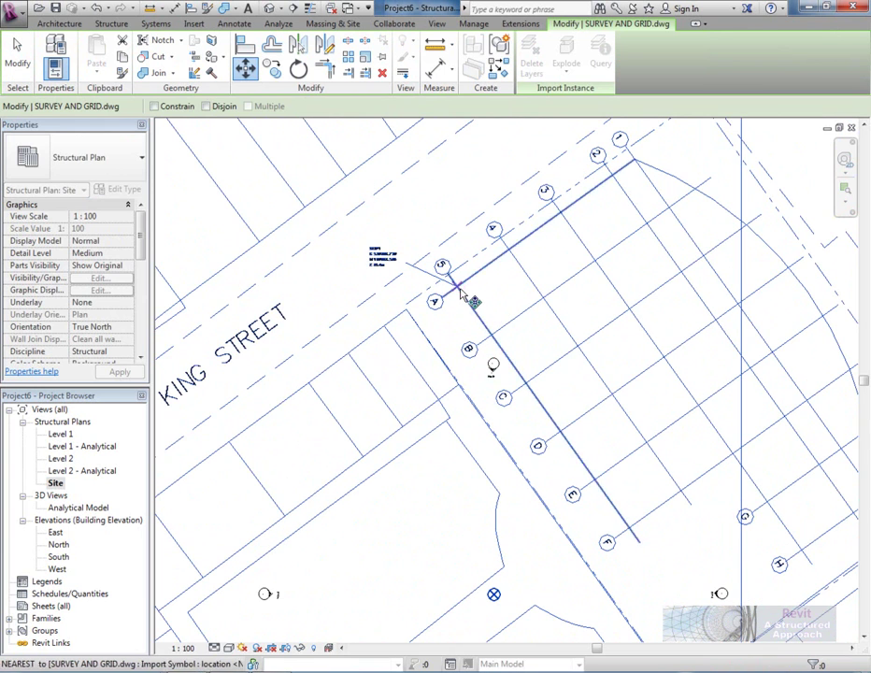
scroll(458, 292, up, 8)
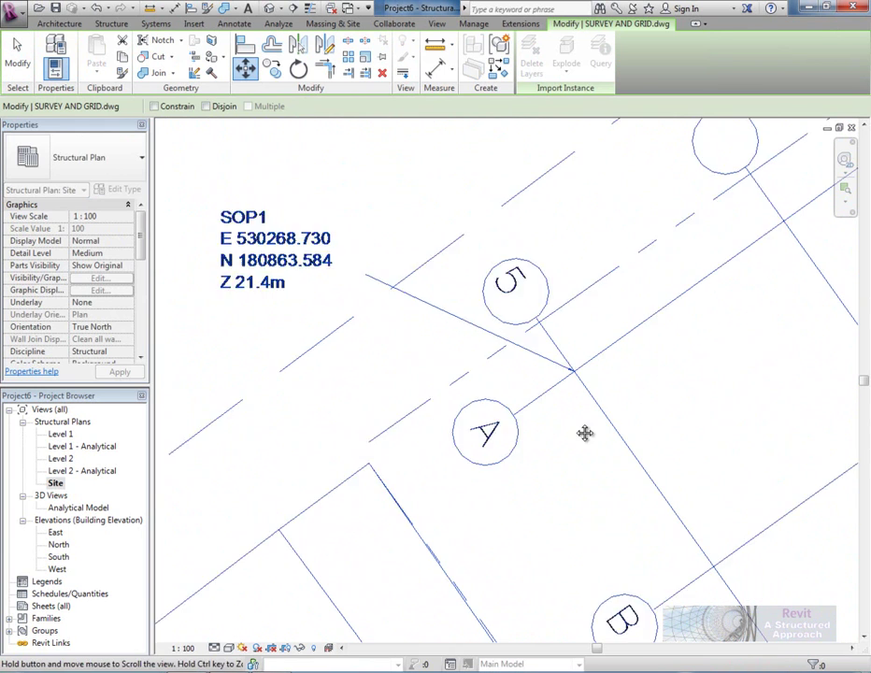
click(600, 410)
scroll(603, 413, down, 6)
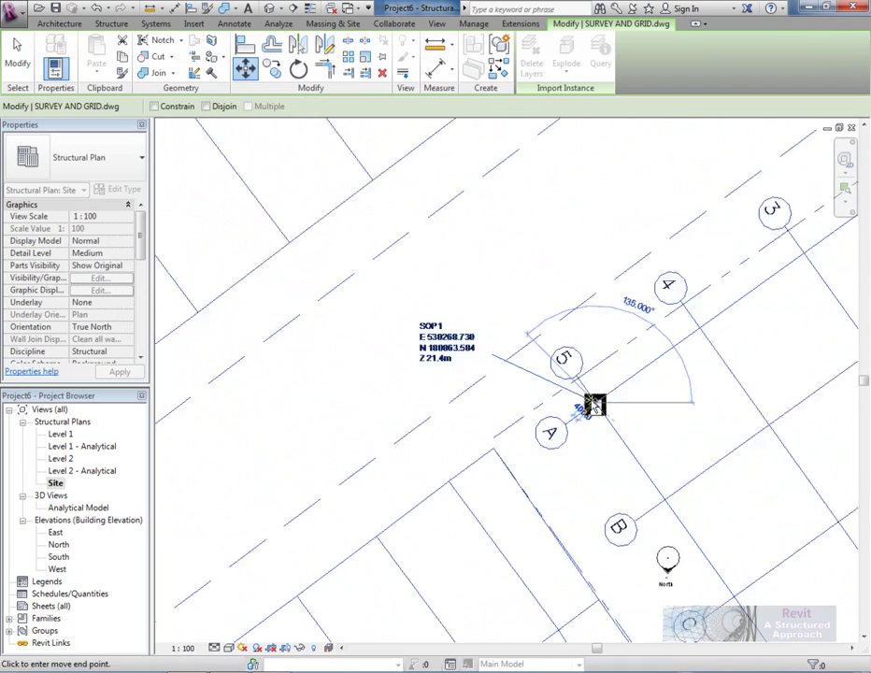
middle_drag(620, 499, 574, 352)
scroll(538, 551, up, 3)
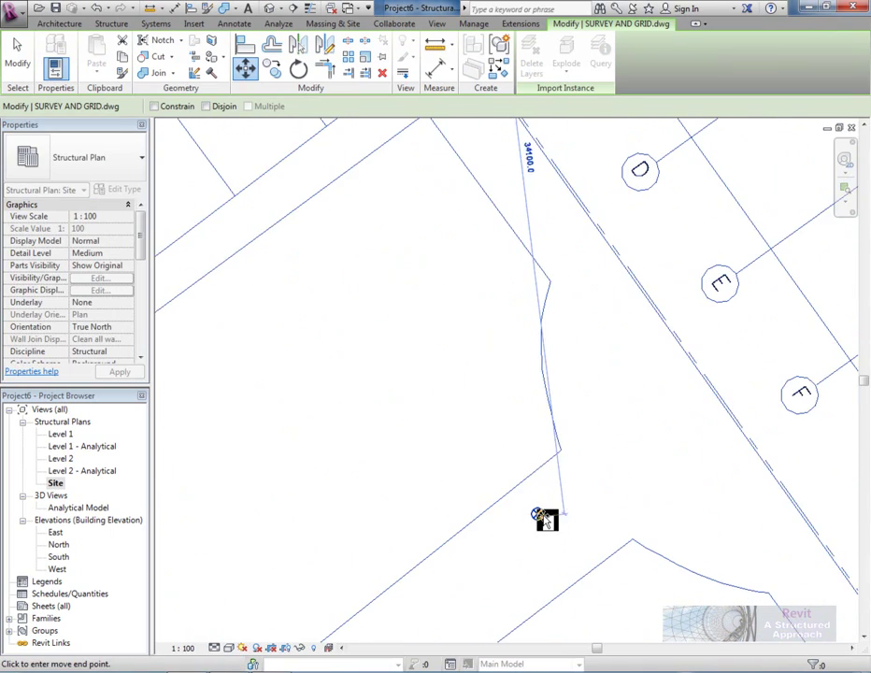
click(542, 519)
scroll(603, 523, down, 6)
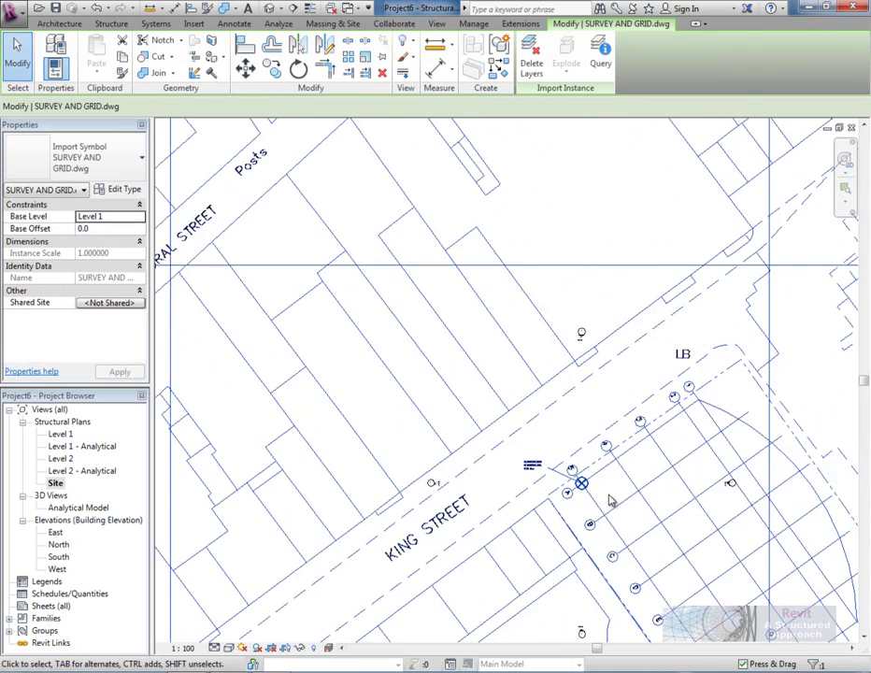
key(Escape)
Compare the SOP1 survey note at grid intersection A/5 with the project base point's coordinates.
scroll(610, 485, down, 5)
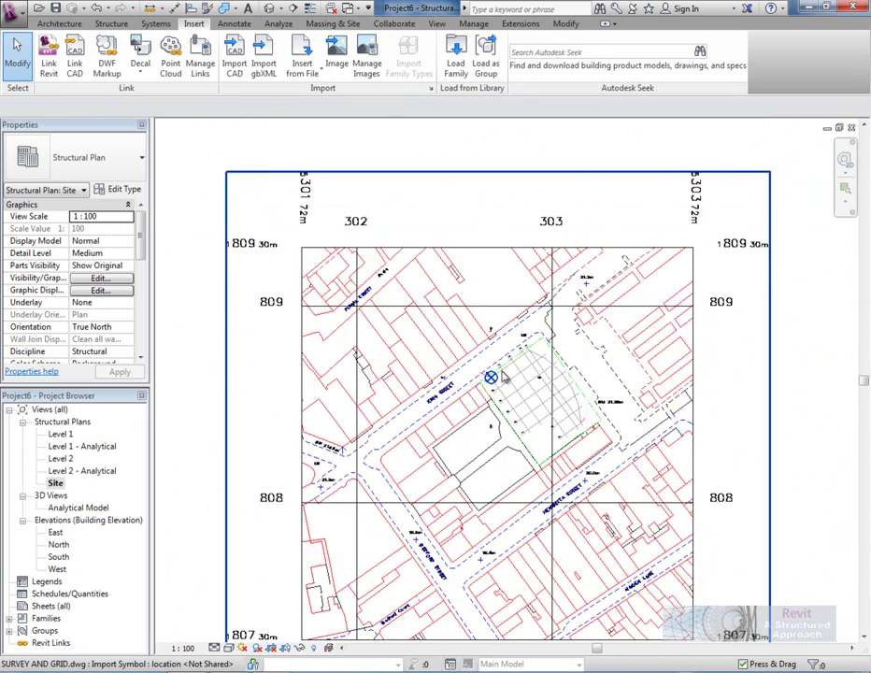
scroll(465, 399, up, 5)
scroll(464, 399, up, 8)
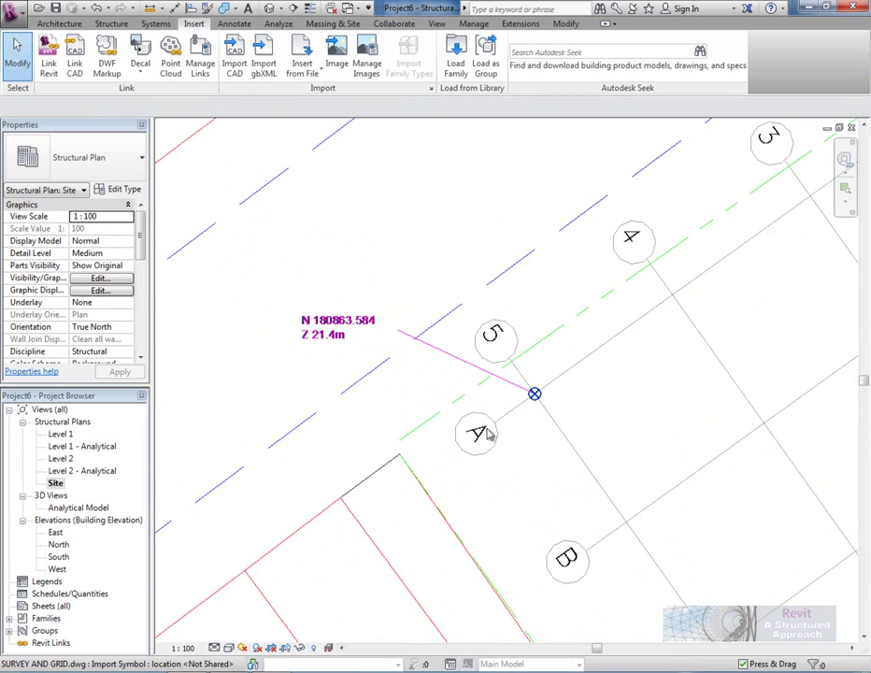
scroll(442, 294, up, 2)
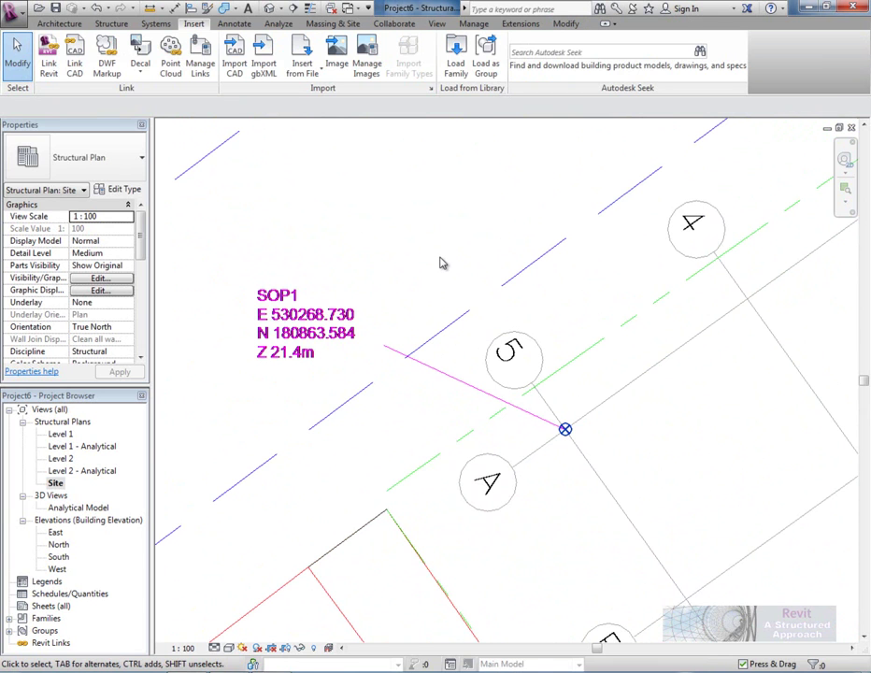
click(566, 432)
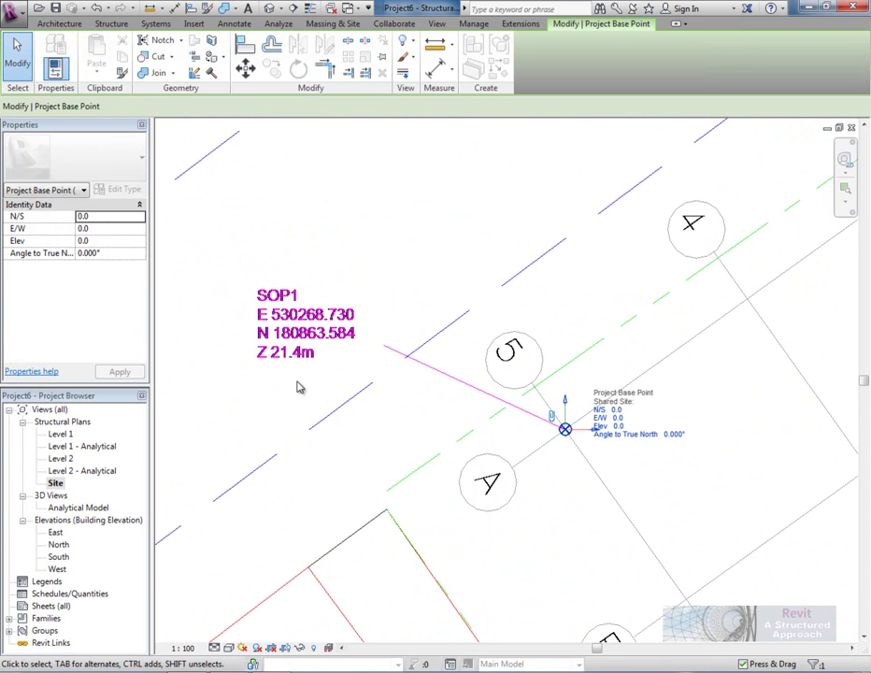
click(293, 410)
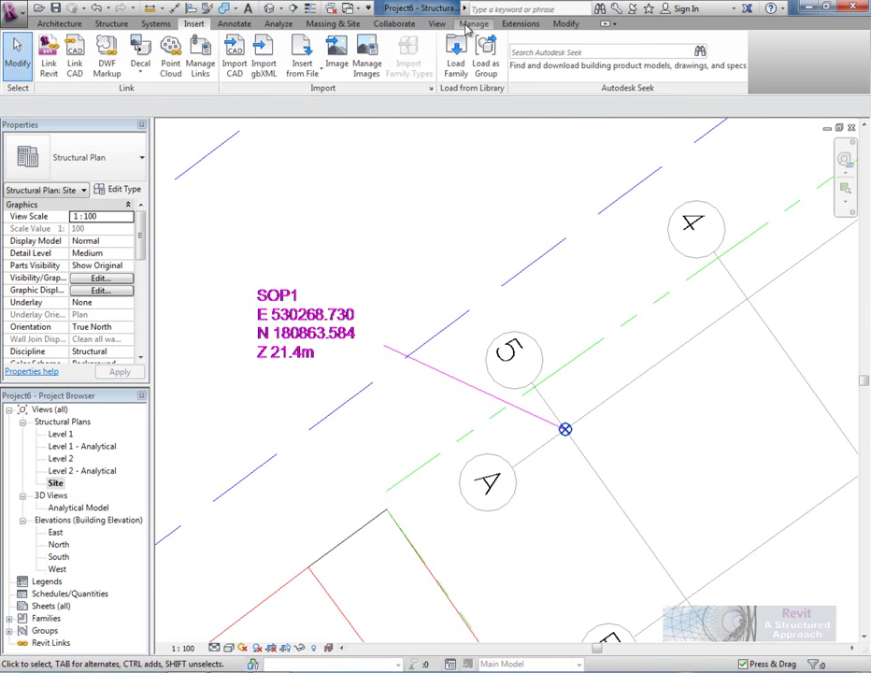
Specify shared coordinates at the project base point: East/West 530268730, North/South 180863584 and Elevation 21400.
click(470, 25)
click(466, 58)
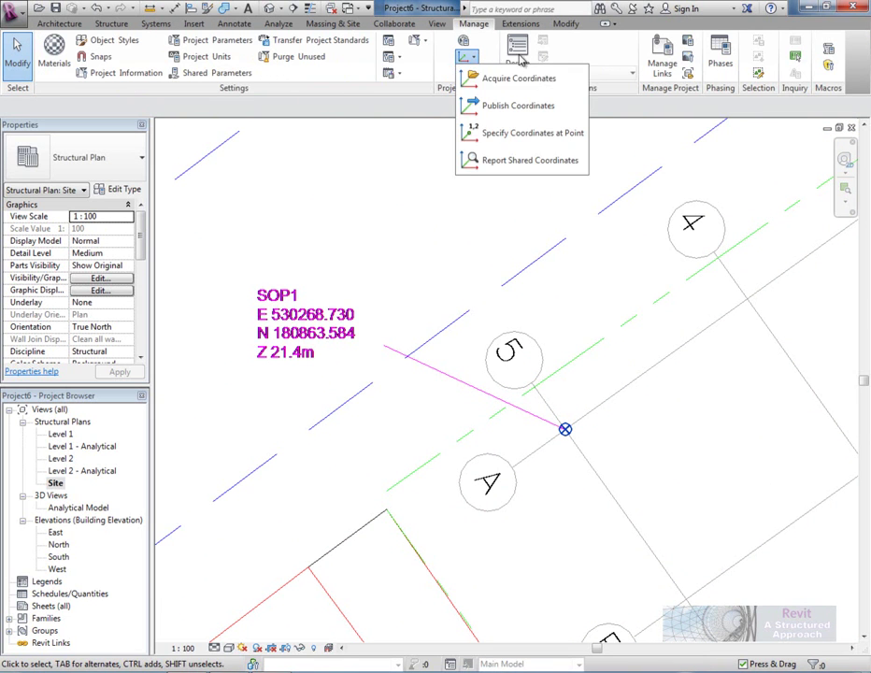
click(513, 131)
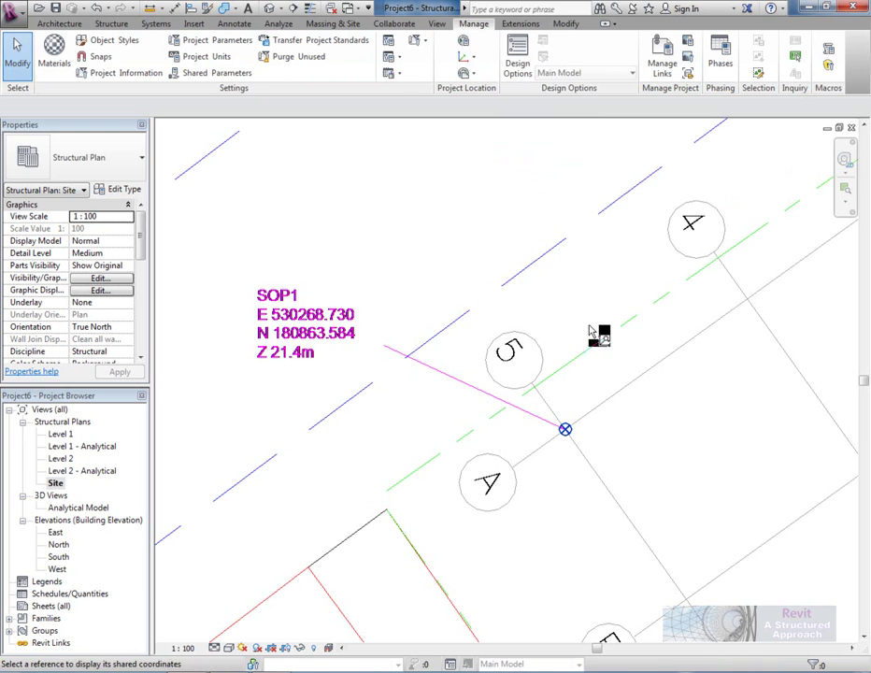
click(564, 430)
drag(542, 230, 323, 87)
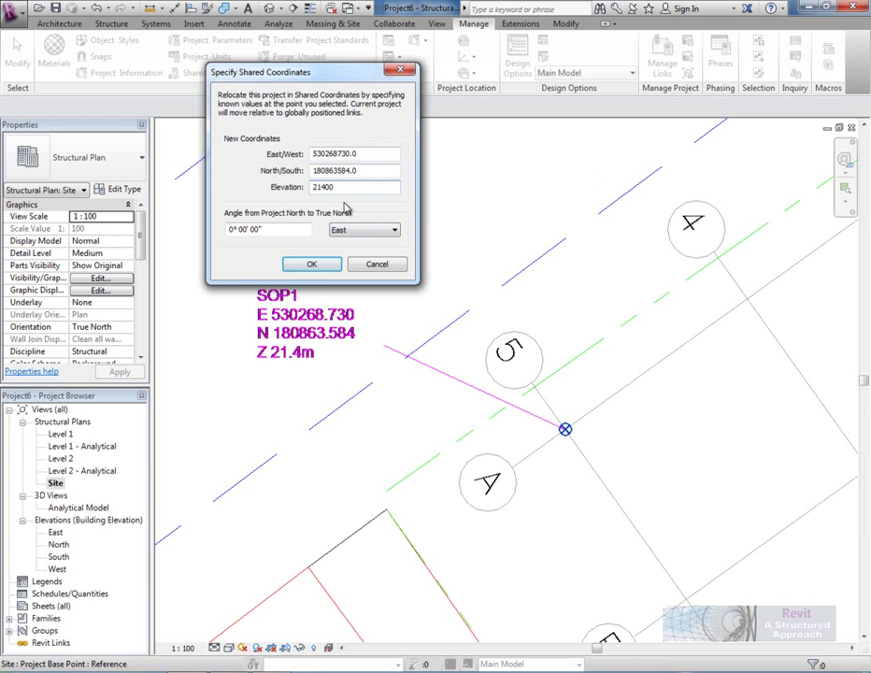
click(318, 265)
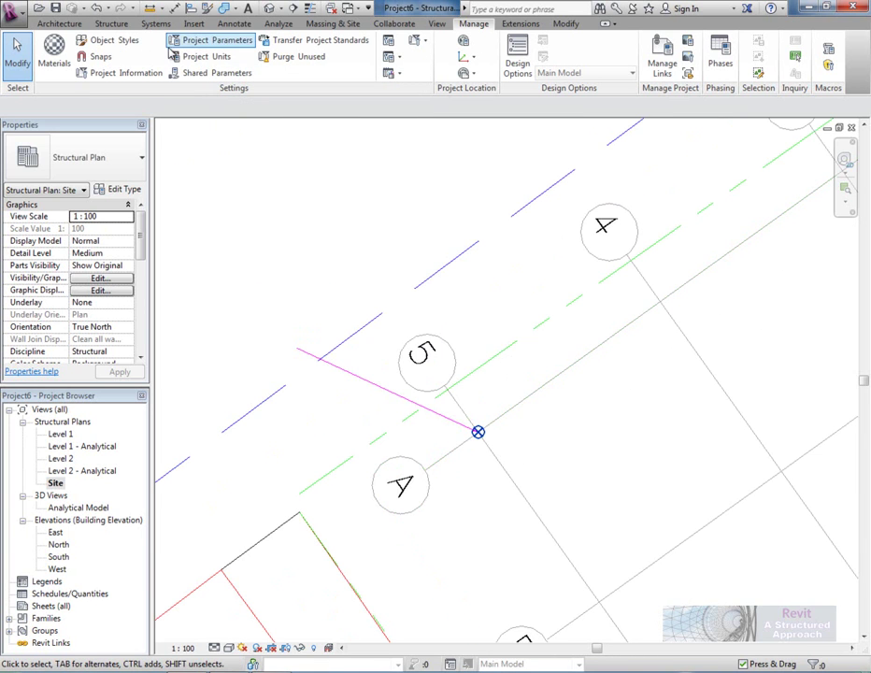
Place a spot coordinate with a leader on the project base point at grid intersection A/5.
click(233, 24)
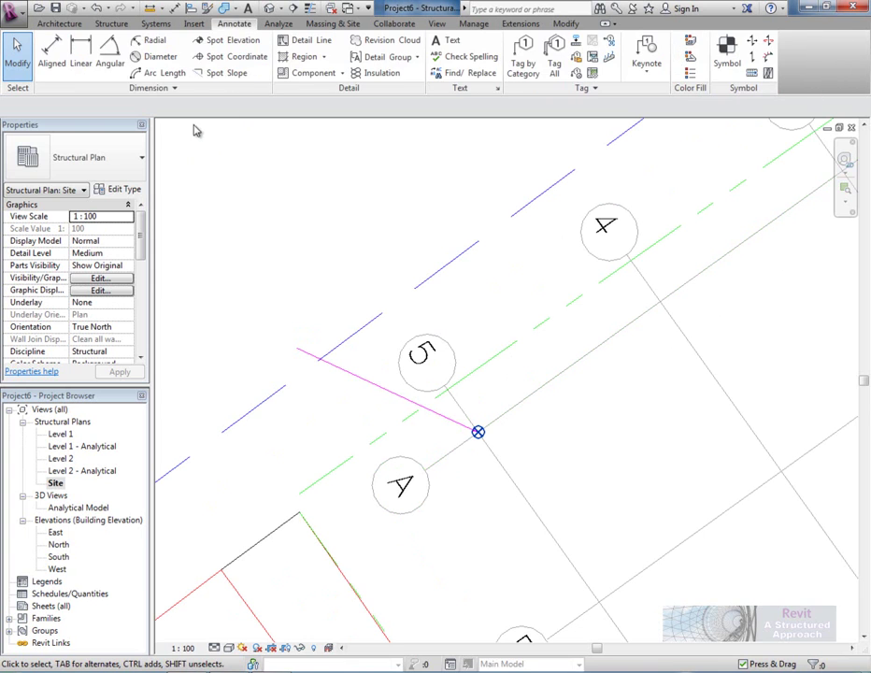
click(221, 64)
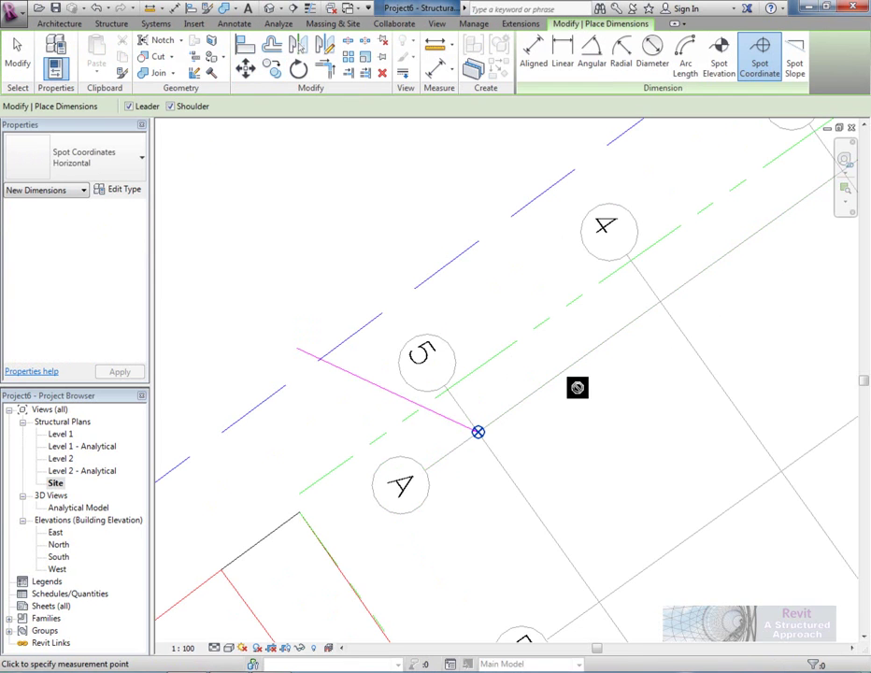
click(478, 432)
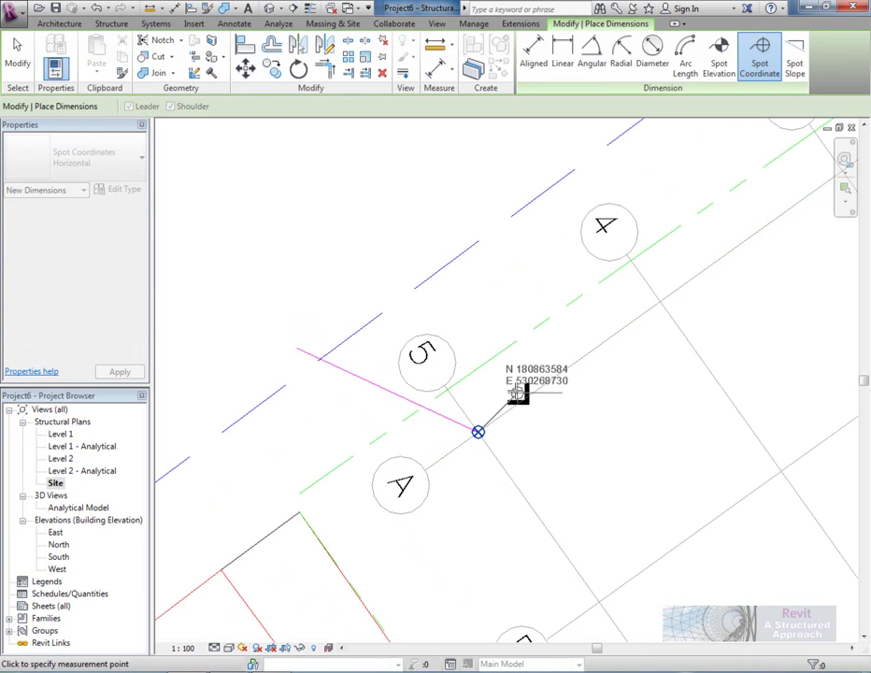
click(510, 387)
scroll(603, 415, down, 2)
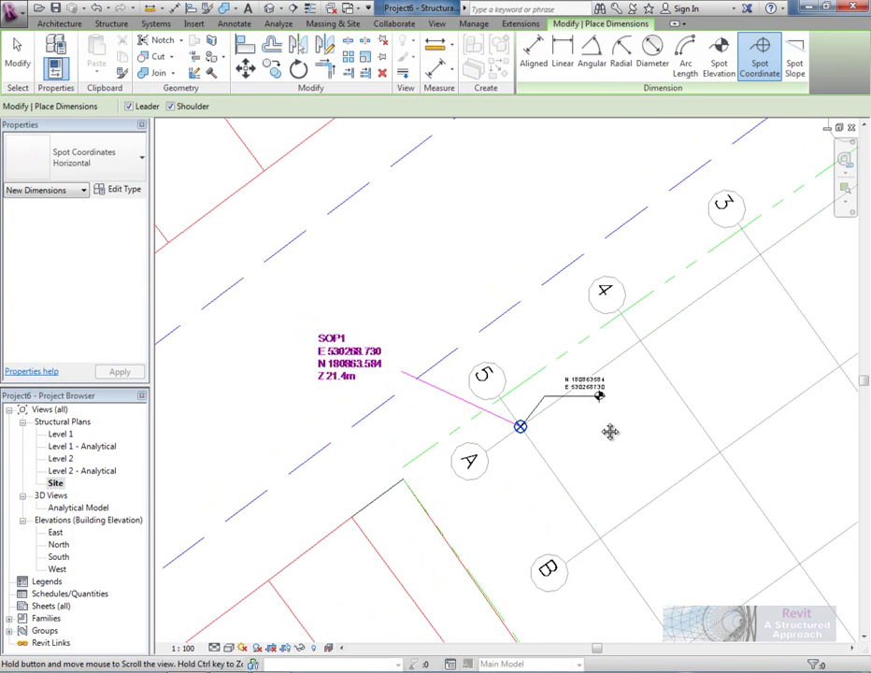
scroll(608, 416, up, 3)
click(706, 391)
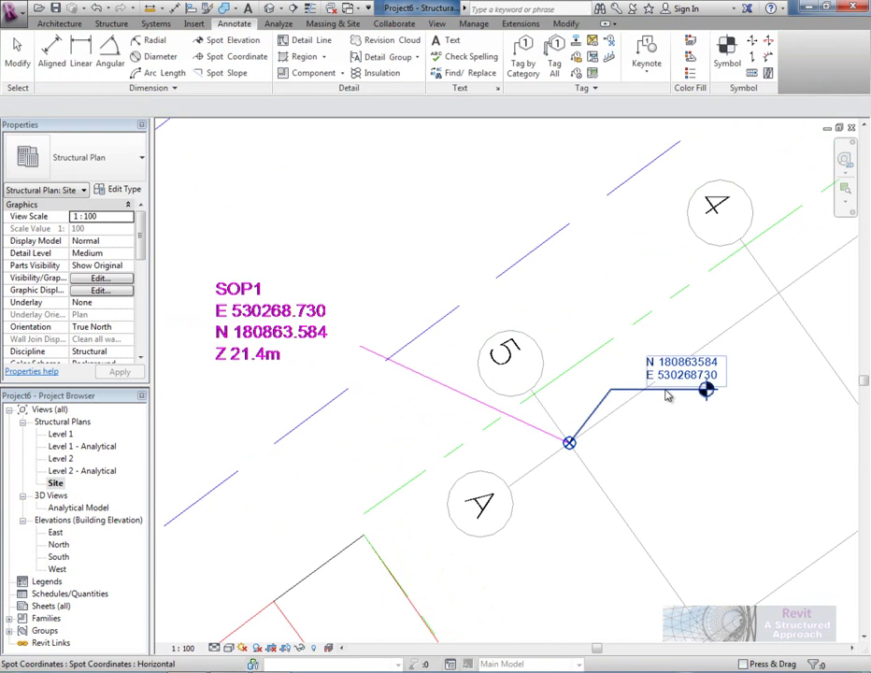
key(Escape)
Reposition the spot coordinate's text directly above the SOP1 survey note.
click(603, 387)
mouse_move(598, 383)
mouse_down()
mouse_move(374, 300)
mouse_move(316, 249)
mouse_up()
click(315, 228)
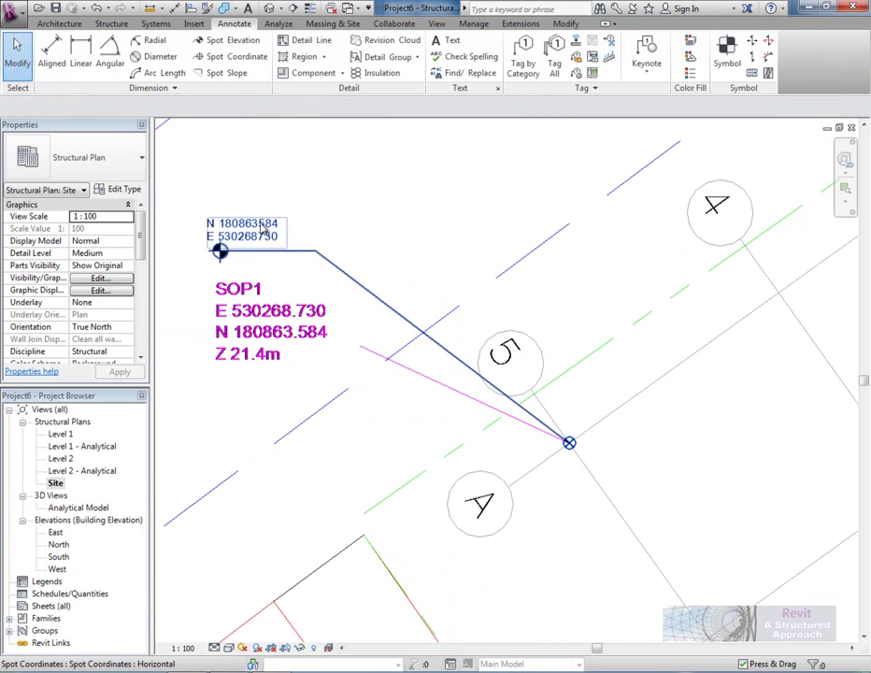
Set the spot coordinate type's top value to East / West and its bottom value to North / South.
click(265, 250)
click(119, 188)
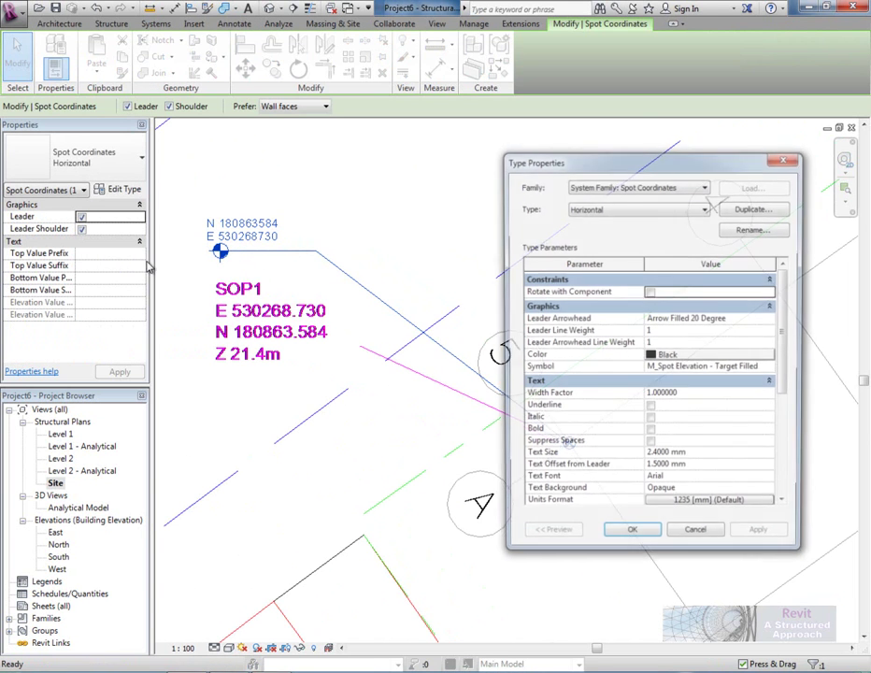
drag(788, 379, 790, 464)
scroll(792, 449, down, 2)
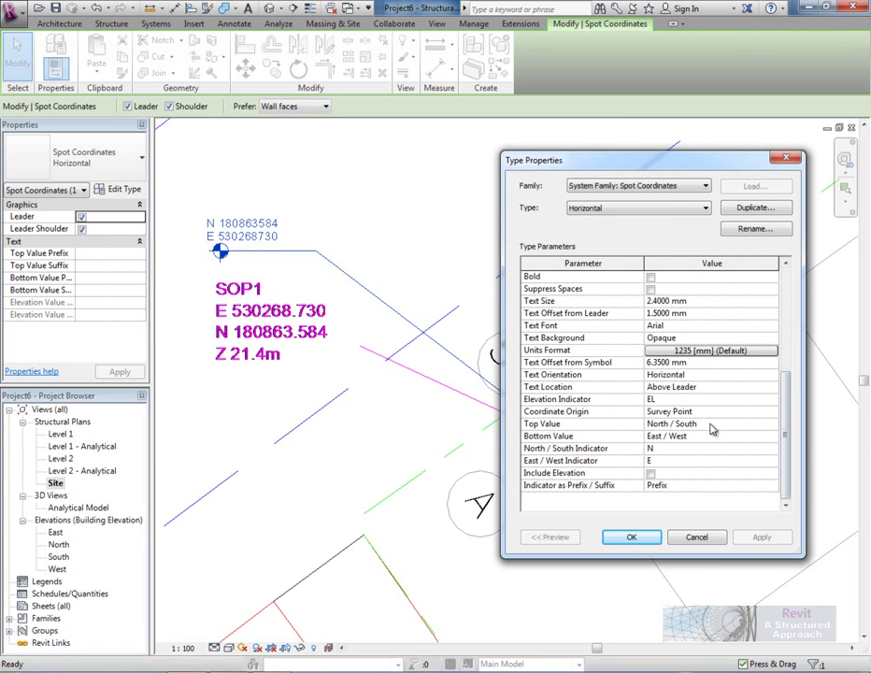
click(767, 426)
click(773, 426)
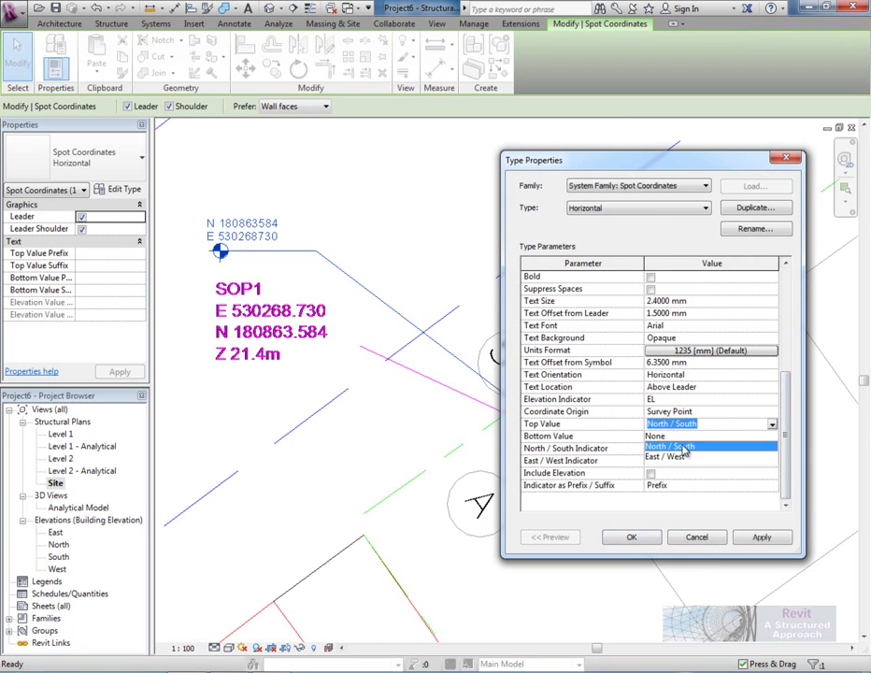
click(747, 447)
click(771, 436)
click(774, 442)
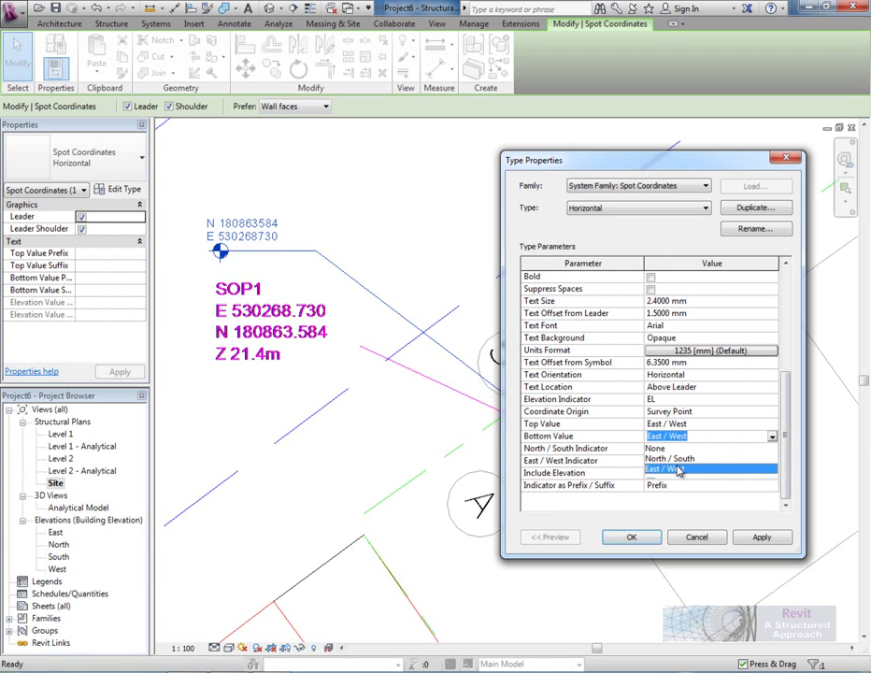
click(665, 468)
Include the elevation in the spot coordinate type and apply the type changes.
click(765, 451)
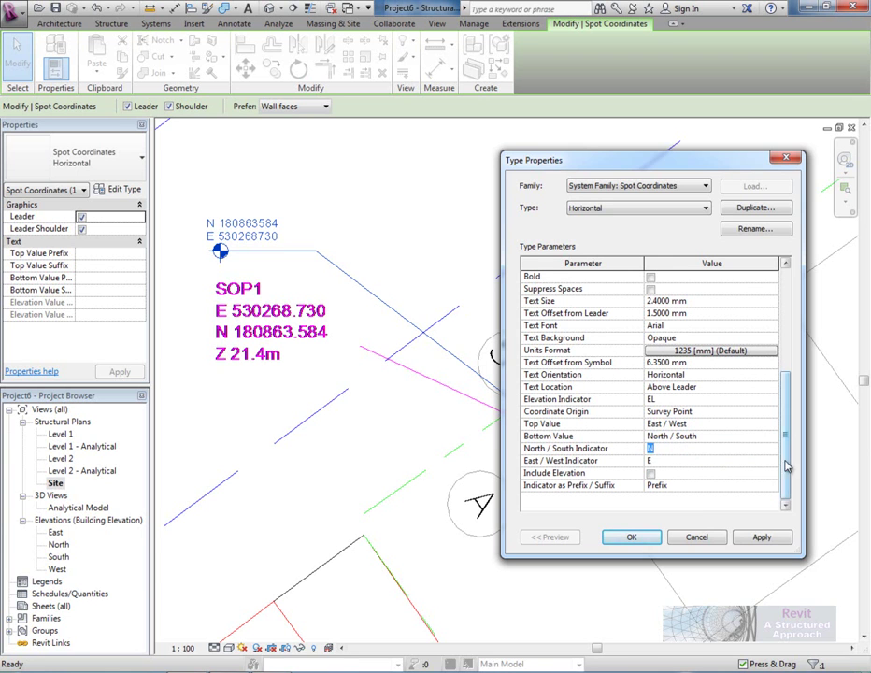
click(651, 474)
click(629, 536)
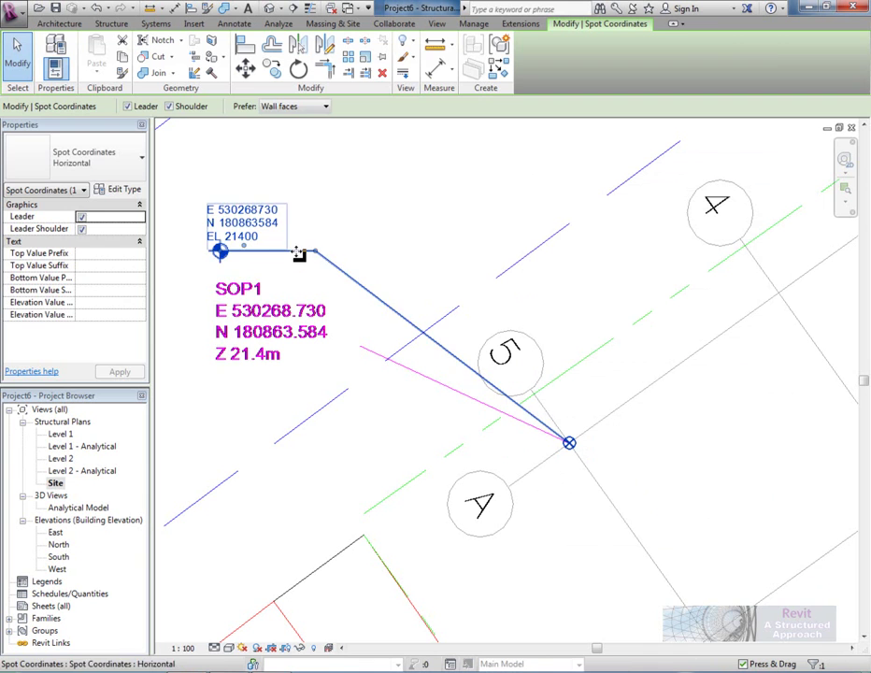
key(Escape)
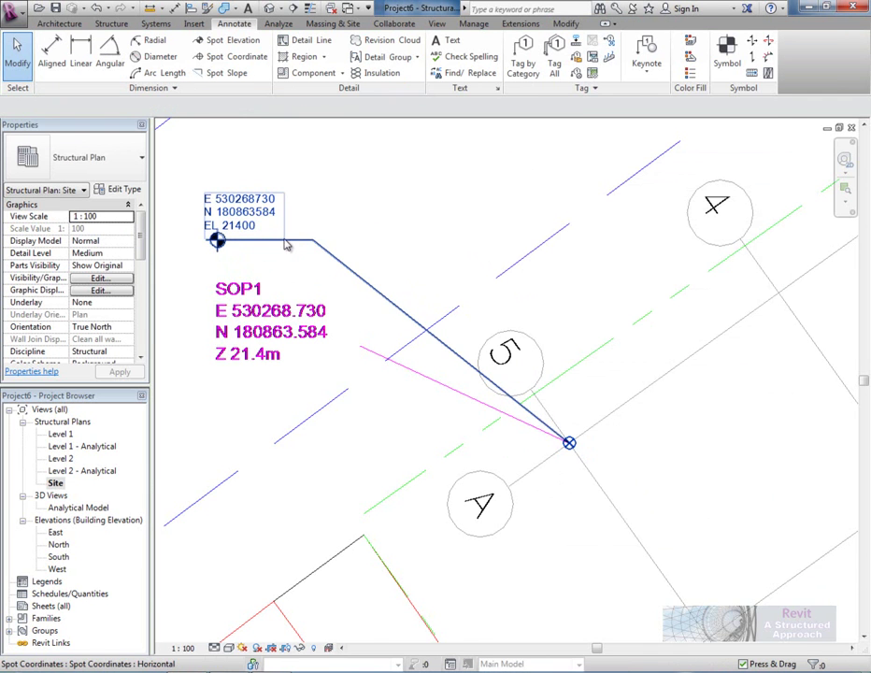
Save the project to the Desktop under the file name Site File.
scroll(376, 249, down, 5)
middle_drag(466, 255, 427, 347)
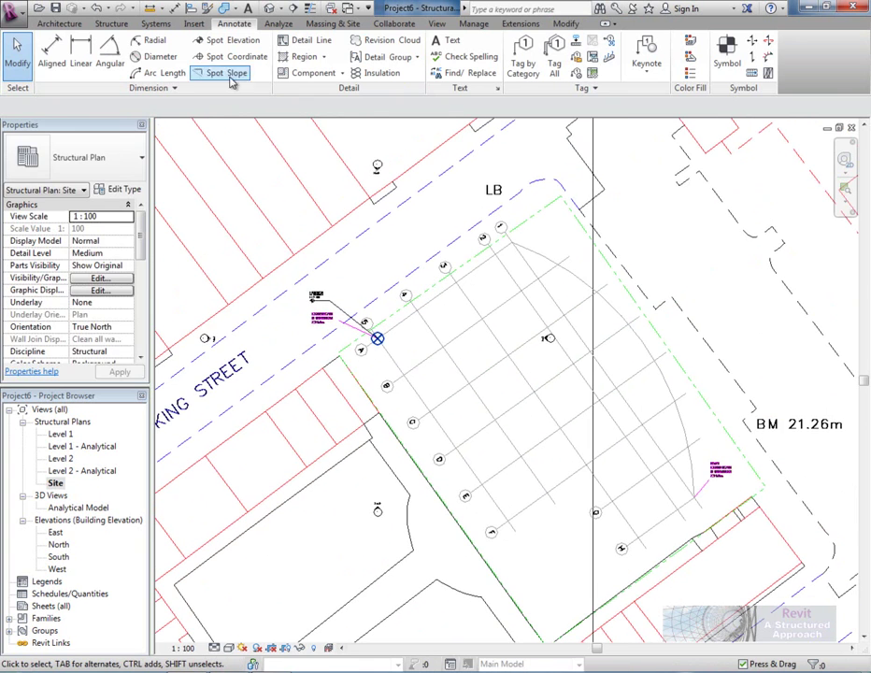
click(54, 8)
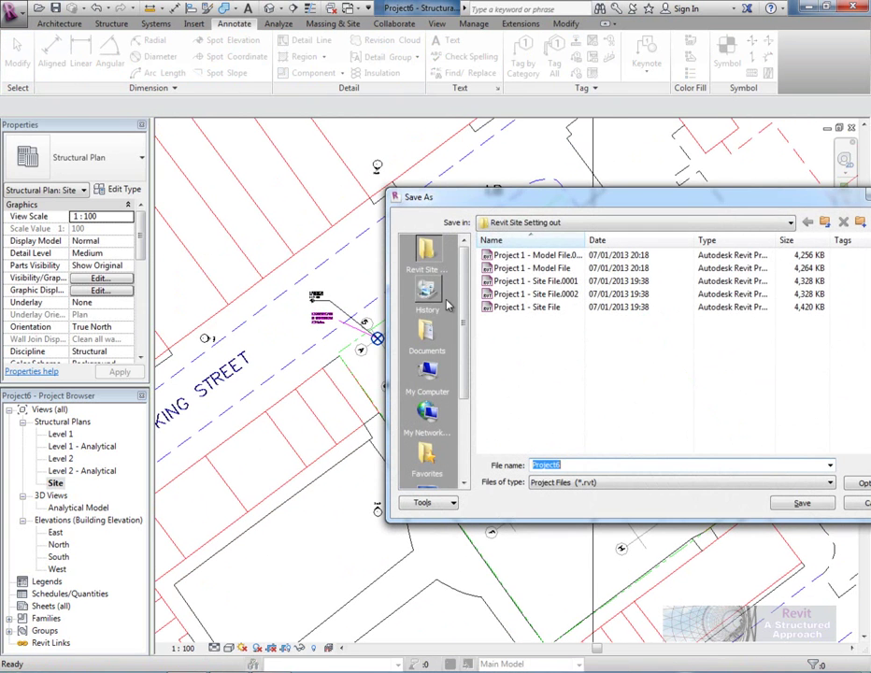
click(561, 222)
click(495, 286)
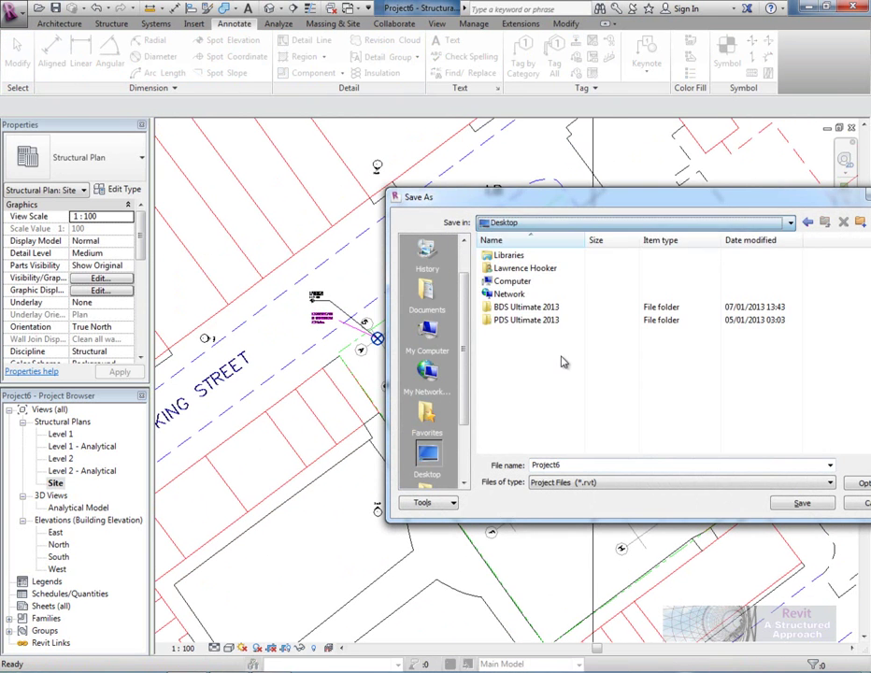
double_click(580, 463)
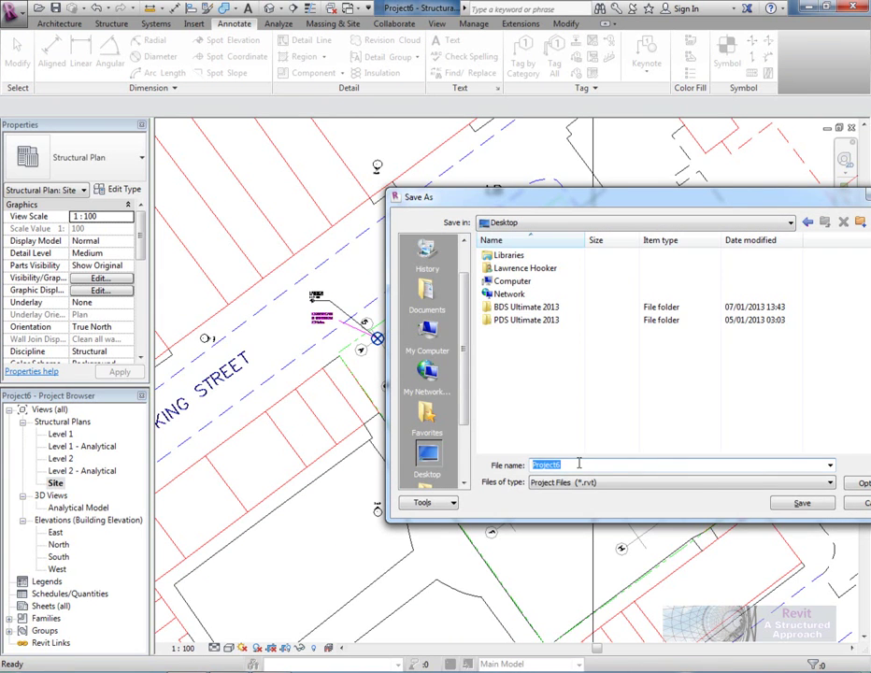
text(Site File)
key(Return)
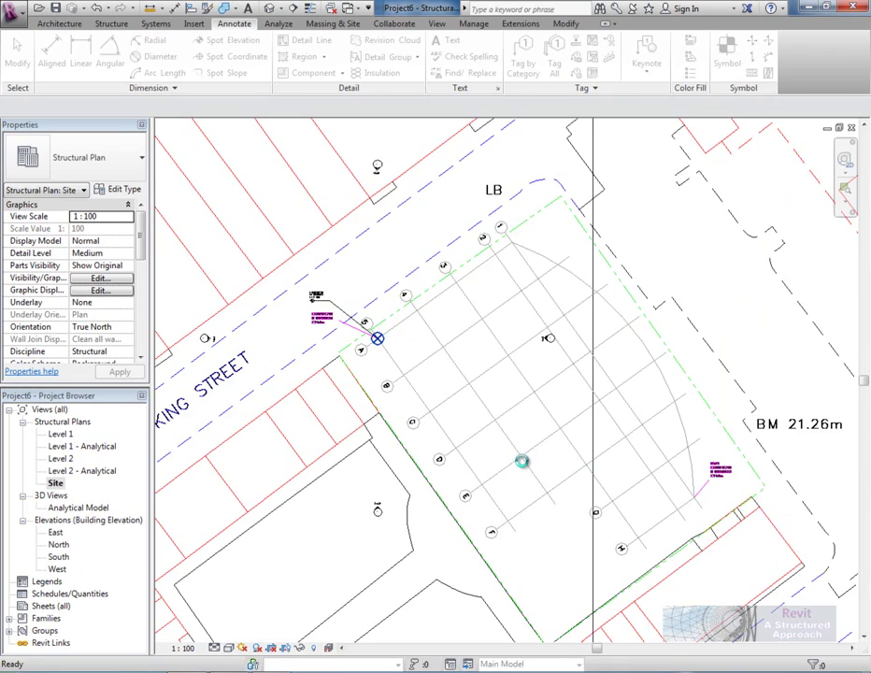
Close the Site File project and start a new project.
scroll(495, 521, down, 5)
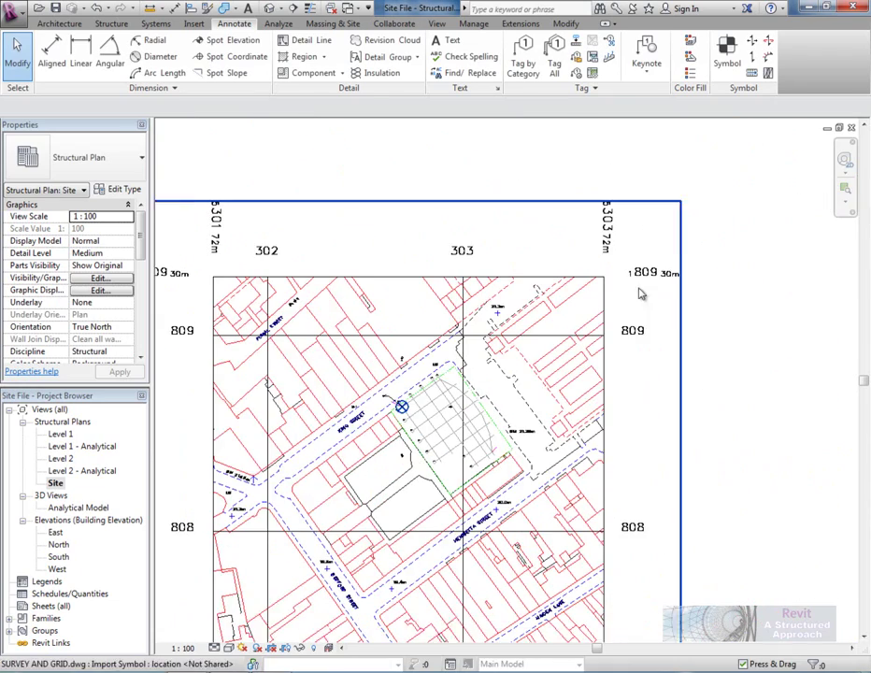
click(852, 127)
click(851, 127)
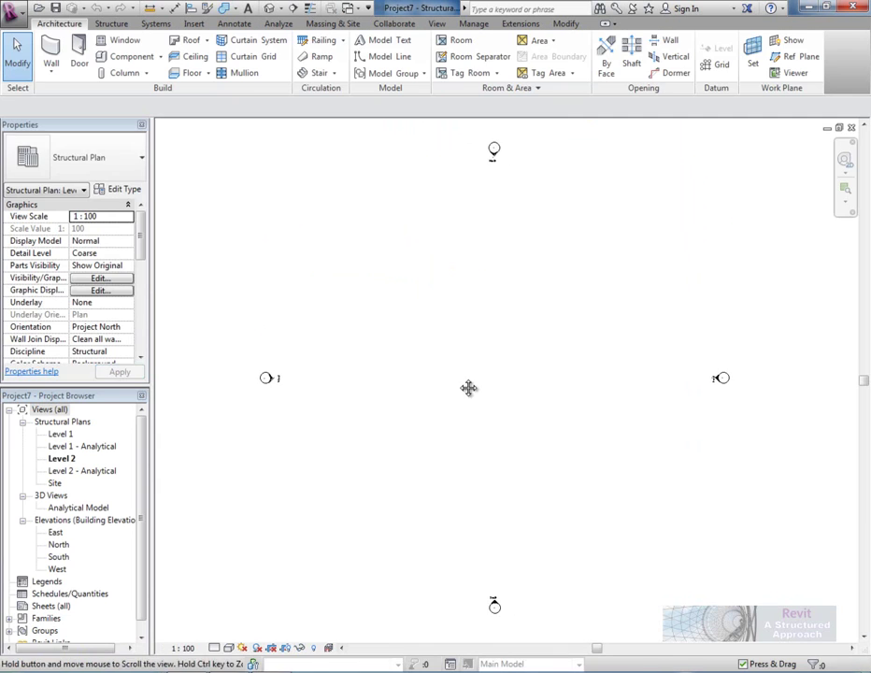
Make the Site category and its Project Base Point visible in the Level 2 plan, and inspect the base point's coordinates.
click(116, 278)
drag(680, 258, 663, 390)
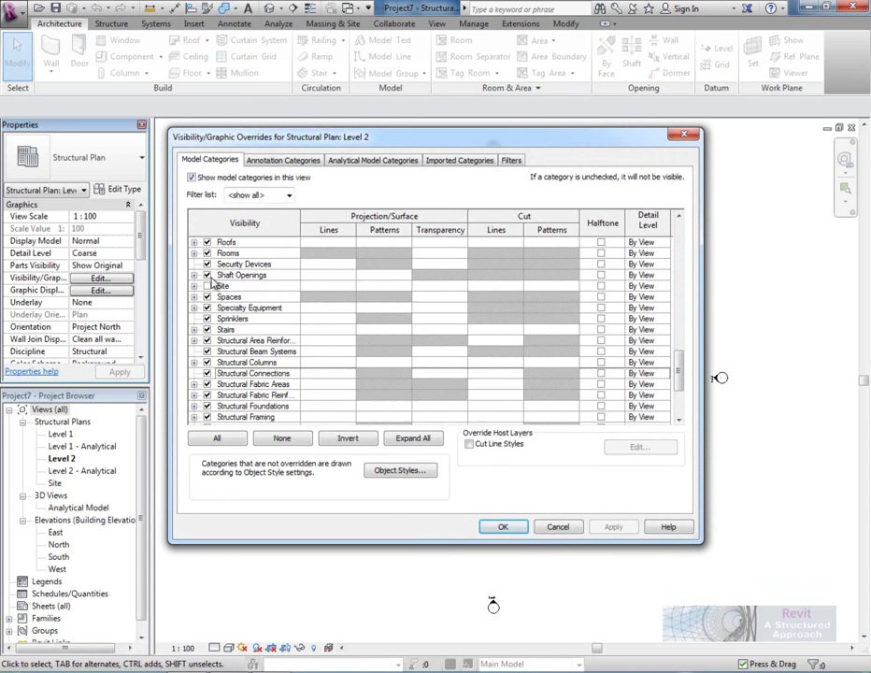
click(194, 286)
click(223, 286)
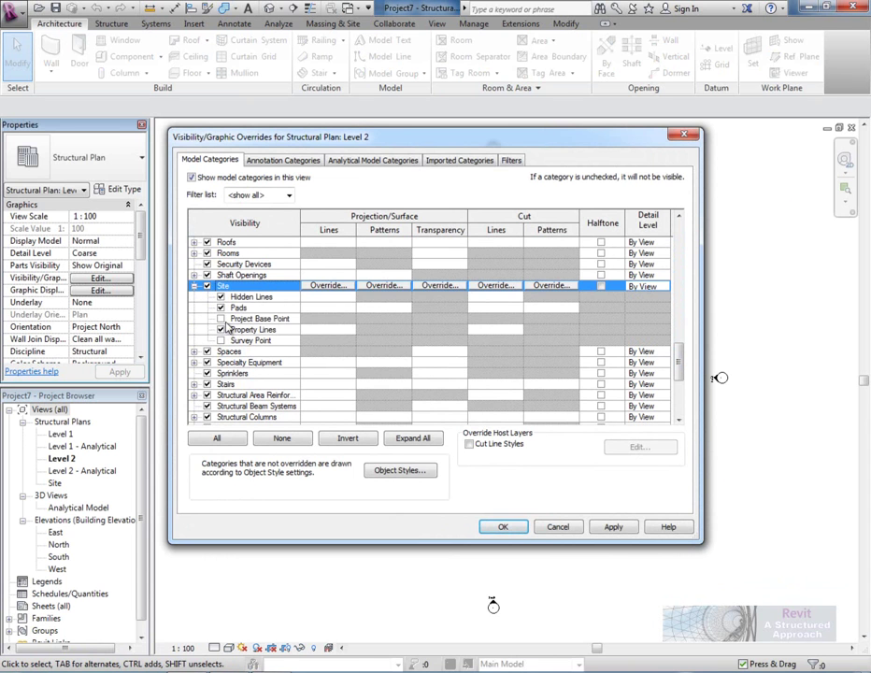
click(222, 318)
click(502, 525)
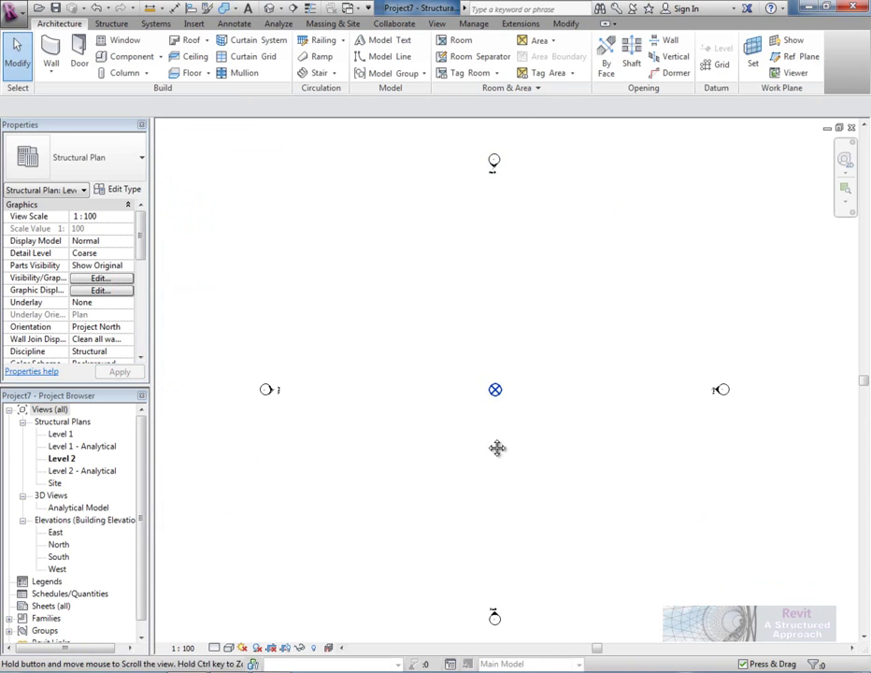
click(488, 402)
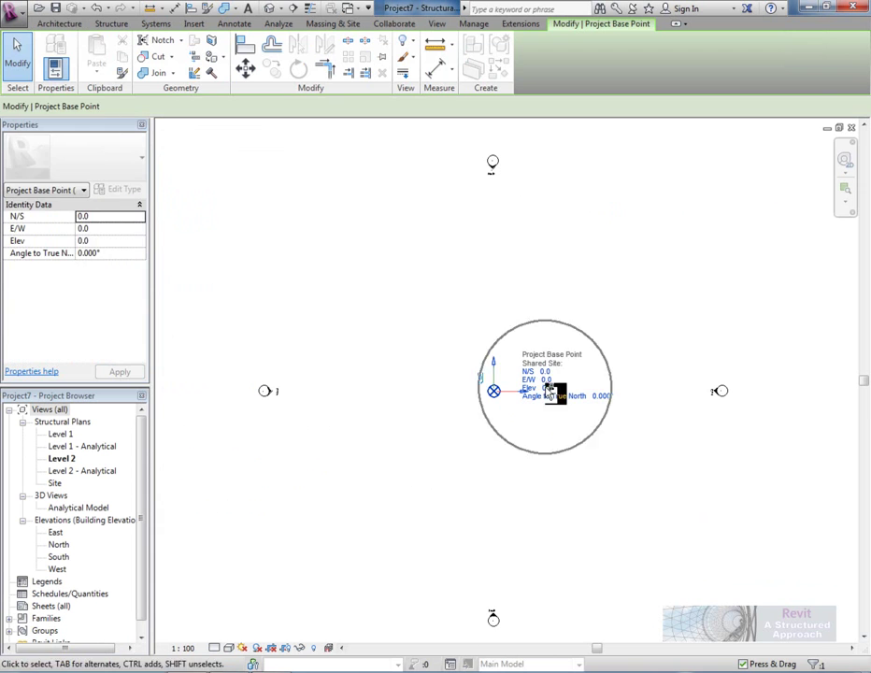
click(526, 449)
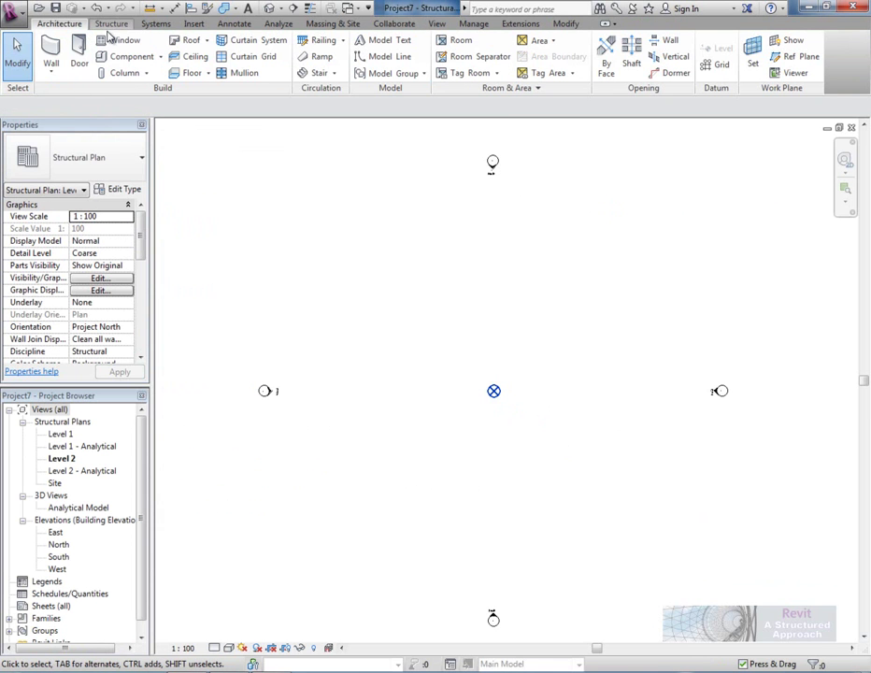
Link the Revit Grid File drawing from the Revit Site Setting out folder, using Auto - Center to Center positioning, Level 2 and meter units.
click(193, 23)
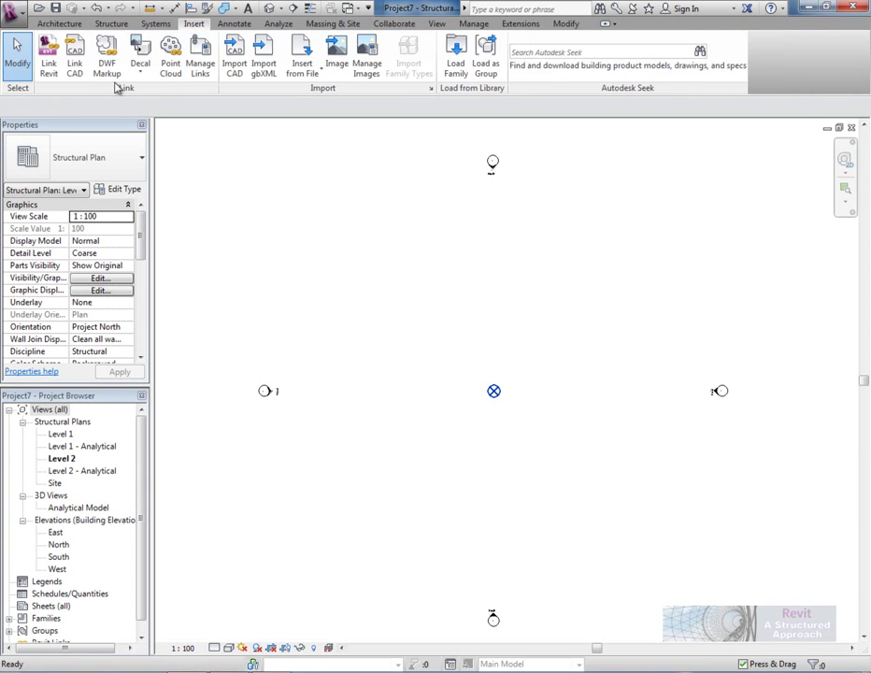
click(74, 54)
click(439, 287)
click(432, 301)
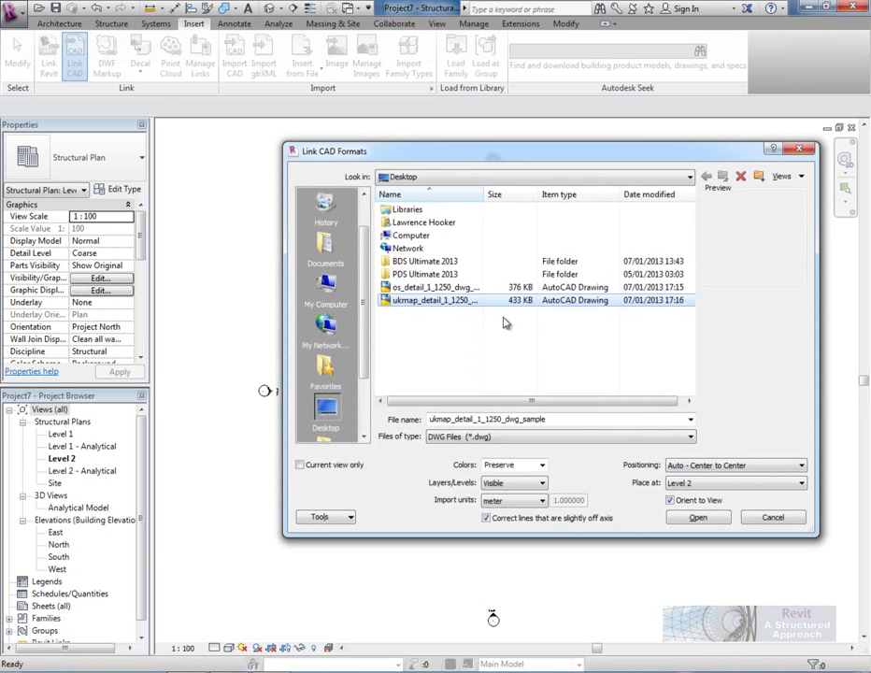
click(432, 178)
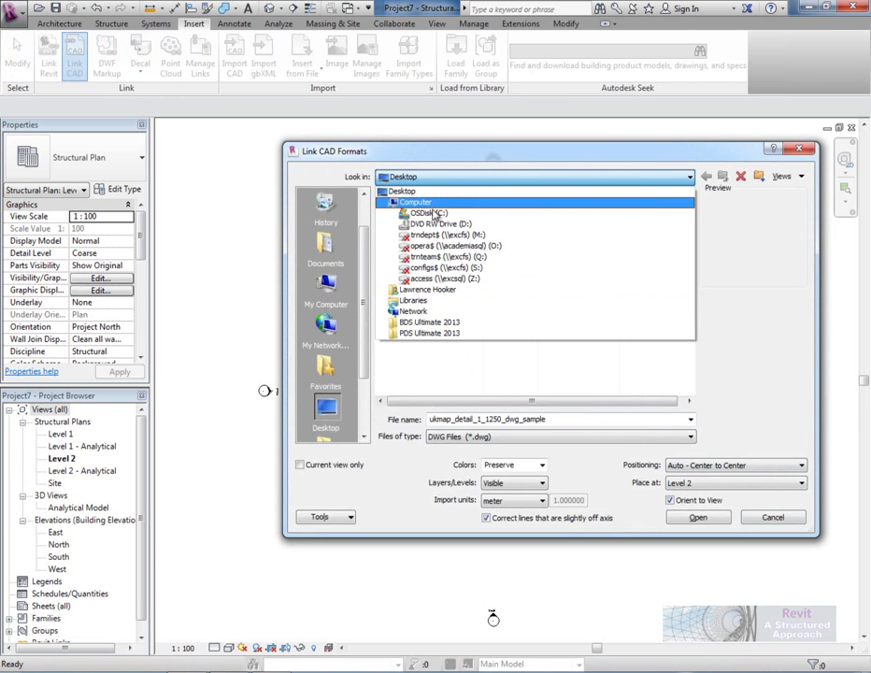
click(430, 213)
scroll(332, 205, up, 1)
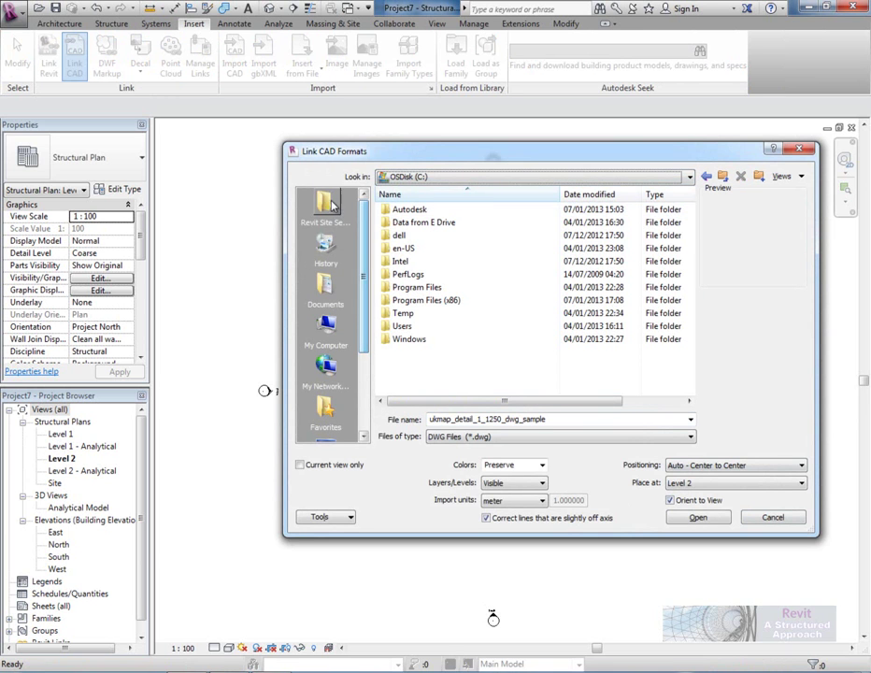
click(329, 205)
click(416, 210)
click(700, 517)
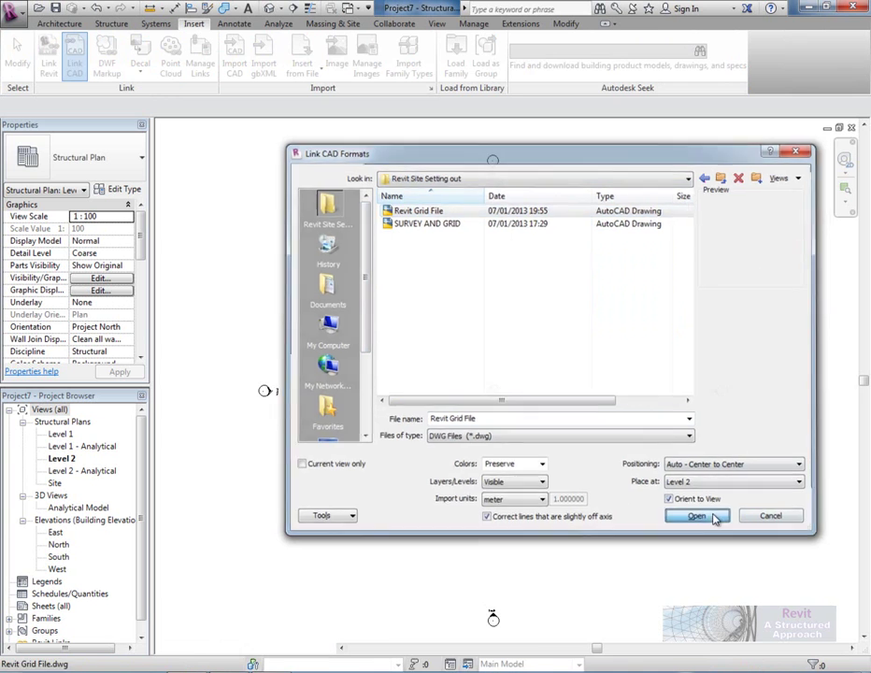
Move the linked grid drawing so that its grid intersection A/5 lies on the project base point.
click(526, 423)
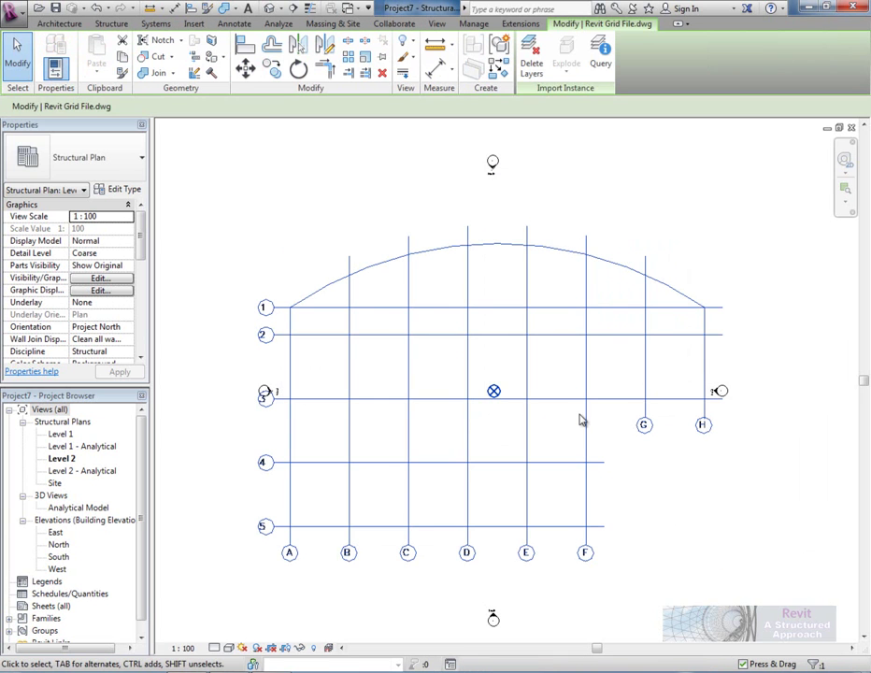
click(250, 75)
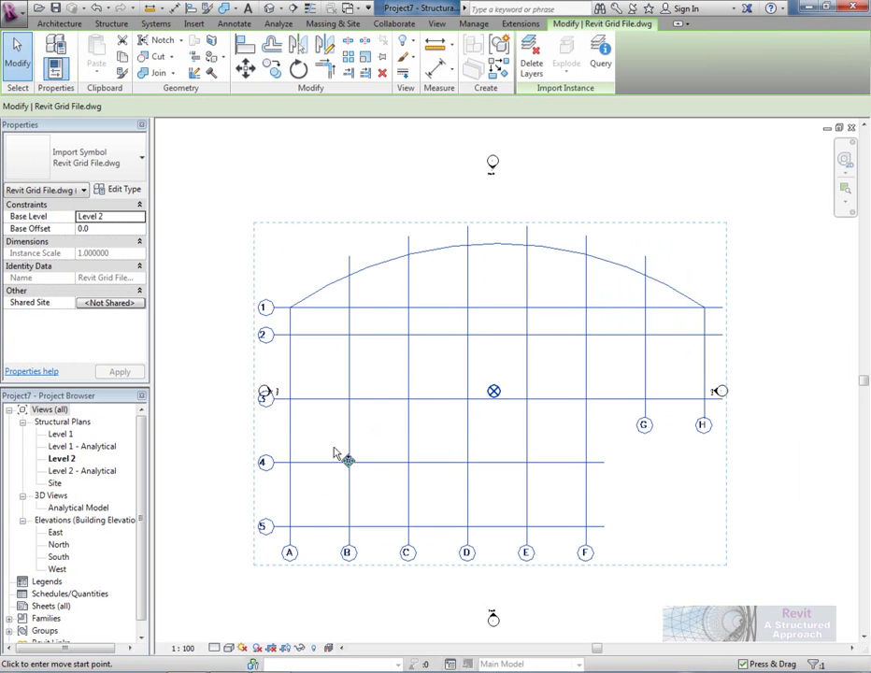
click(288, 526)
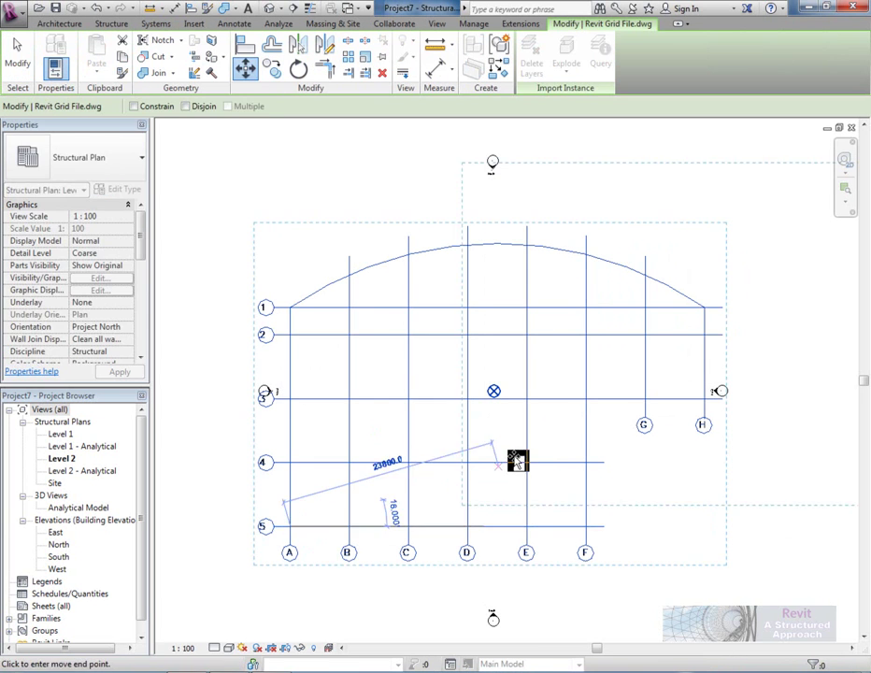
click(493, 391)
scroll(479, 462, down, 2)
click(504, 465)
middle_drag(531, 468, 352, 387)
scroll(338, 376, up, 1)
scroll(337, 376, up, 1)
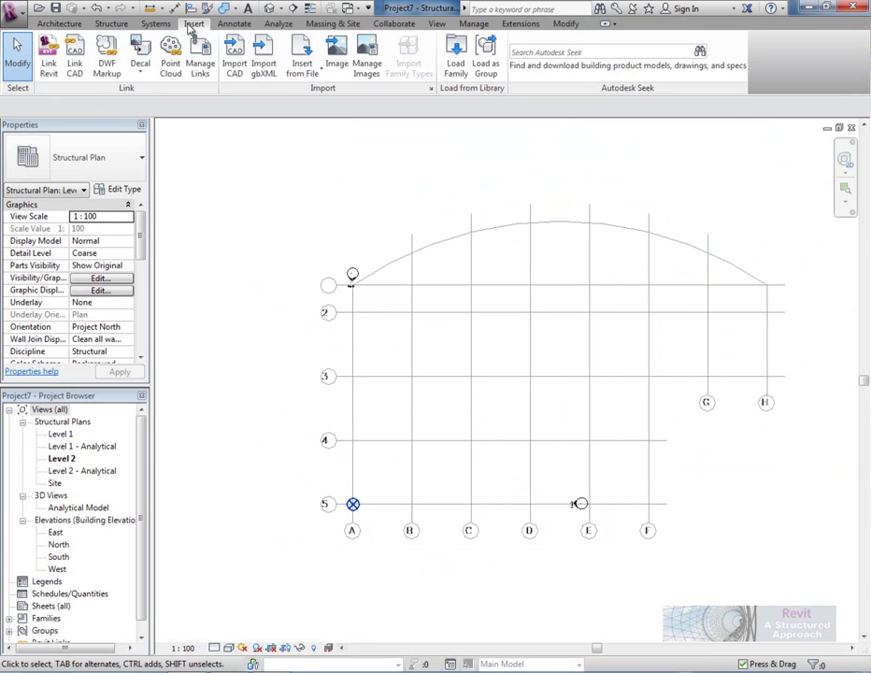
Create a Revit grid by picking line 5 of the linked drawing and name it 5.
click(111, 23)
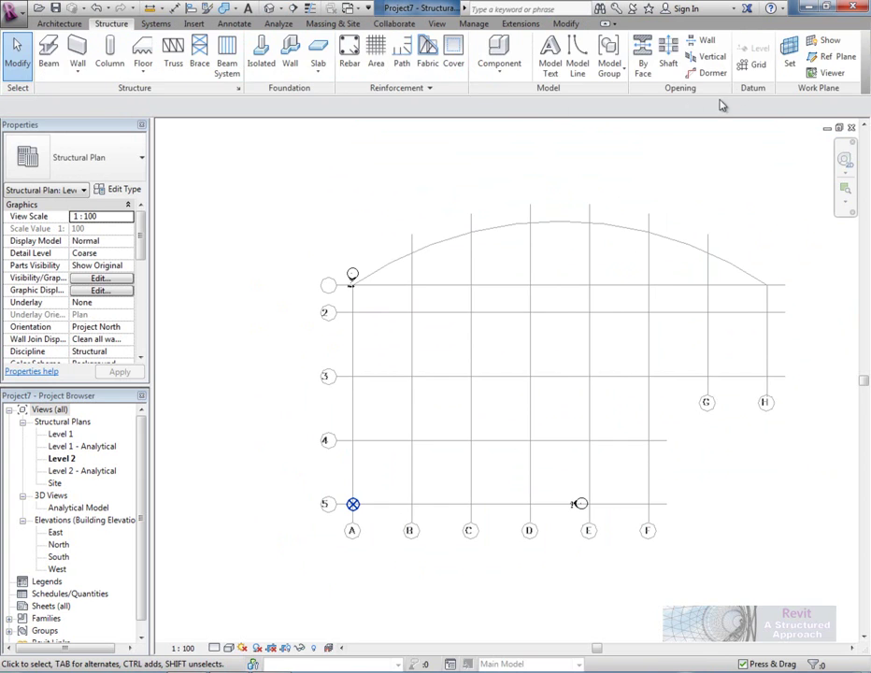
click(756, 67)
click(570, 43)
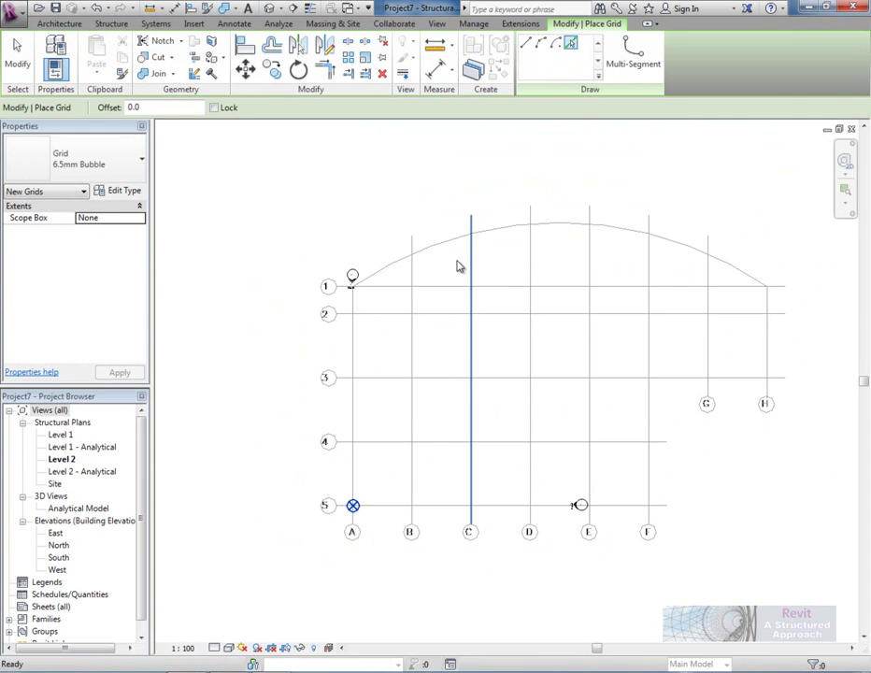
middle_drag(342, 459, 352, 457)
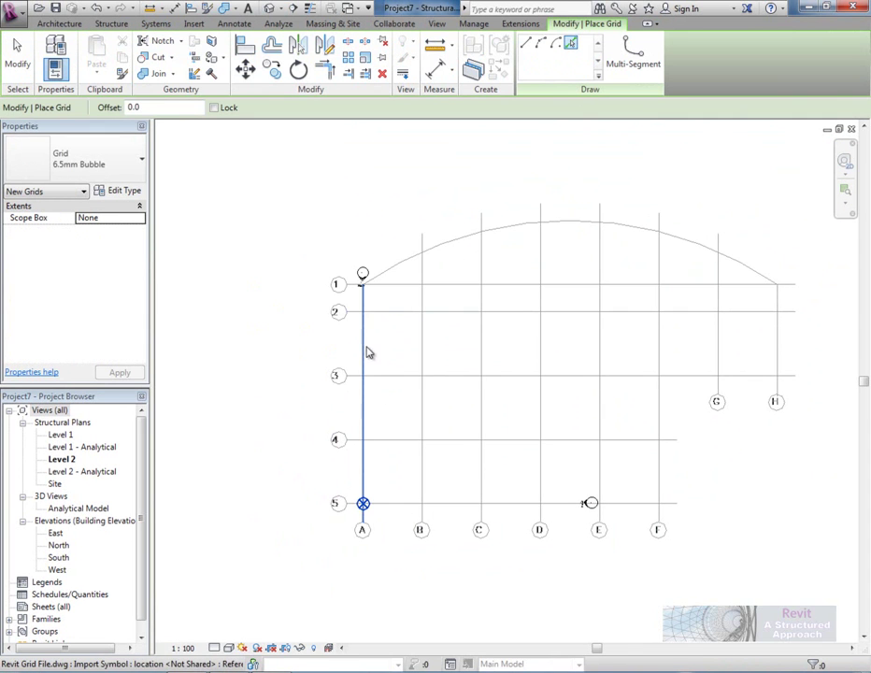
click(374, 505)
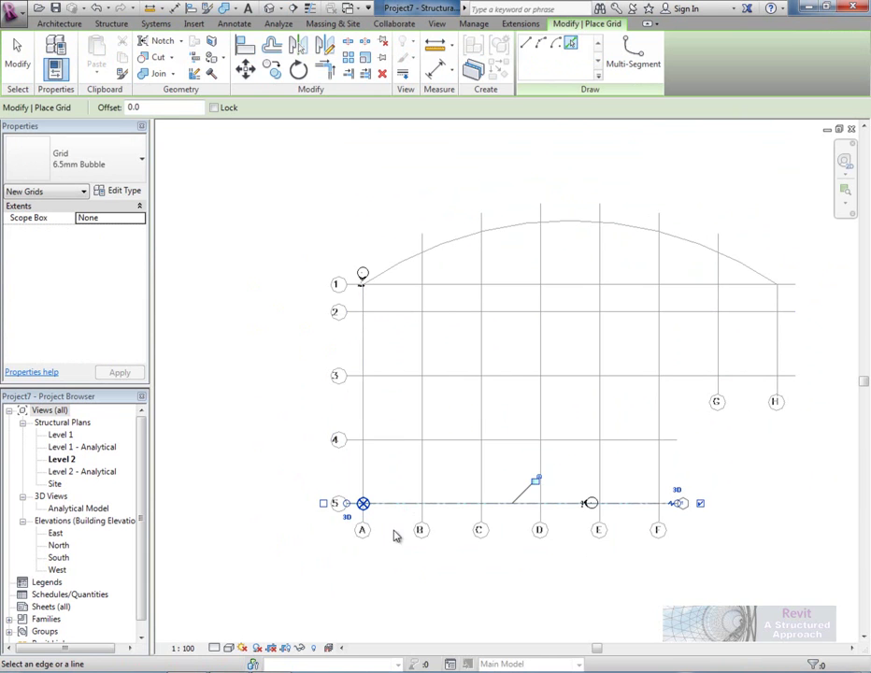
scroll(687, 521, up, 3)
click(682, 503)
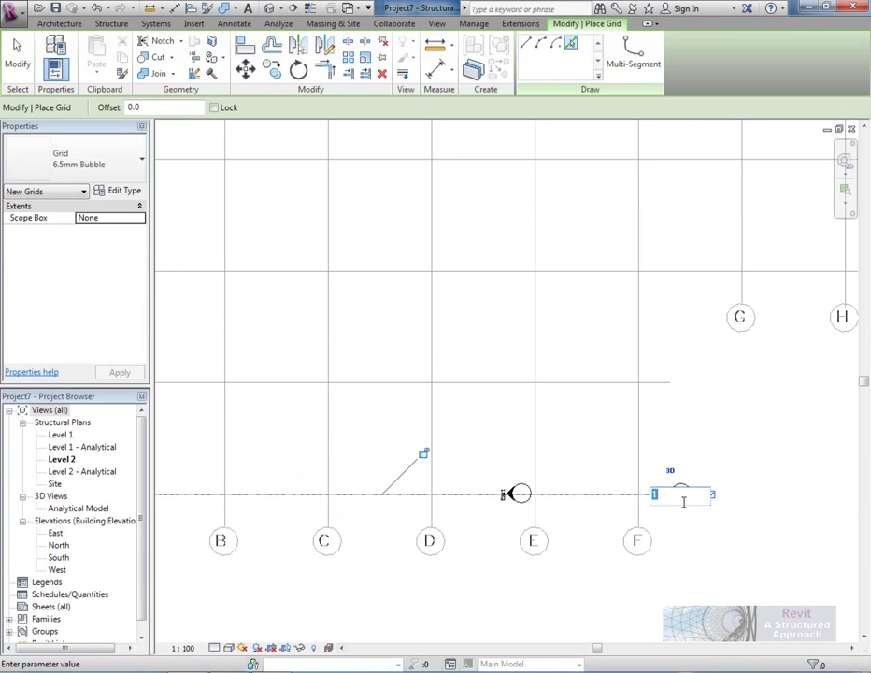
click(704, 553)
scroll(701, 550, down, 3)
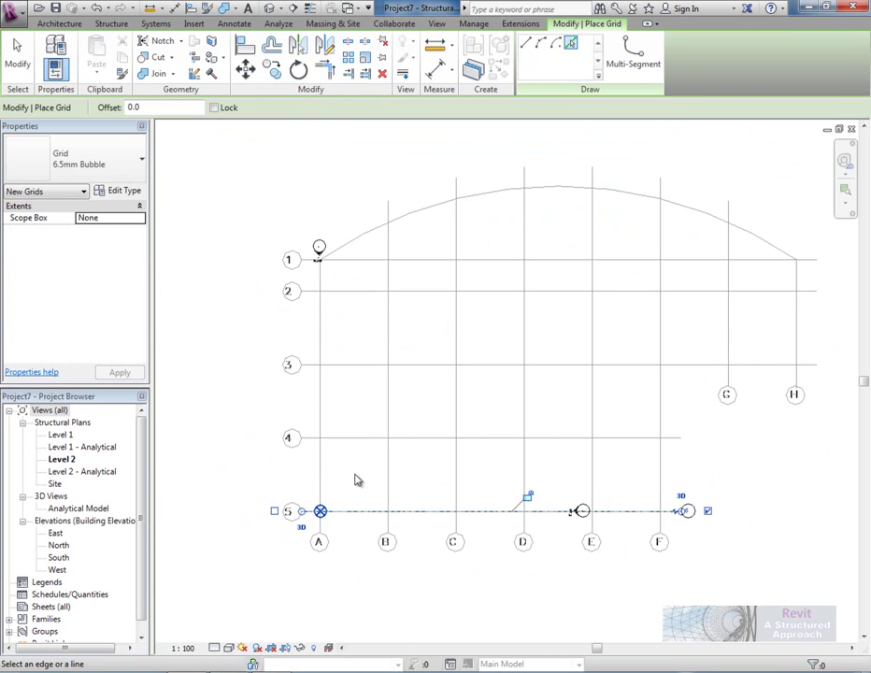
Create a vertical grid by picking line A of the linked drawing and name it A.
click(323, 523)
click(320, 541)
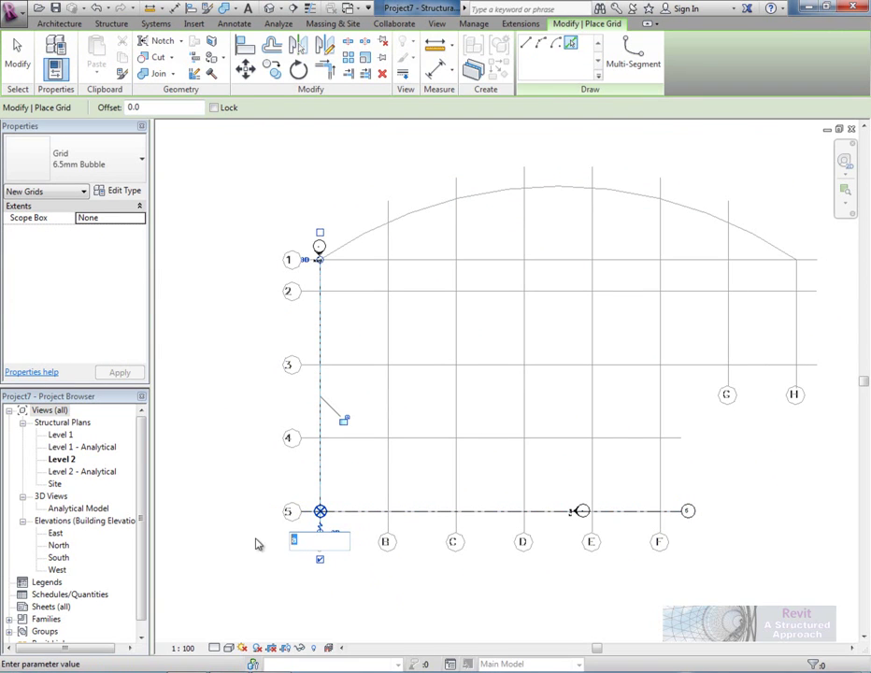
text(A)
click(383, 583)
Create grids B, C and D by picking the matching lines of the linked drawing, and end grid placement.
scroll(383, 570, down, 2)
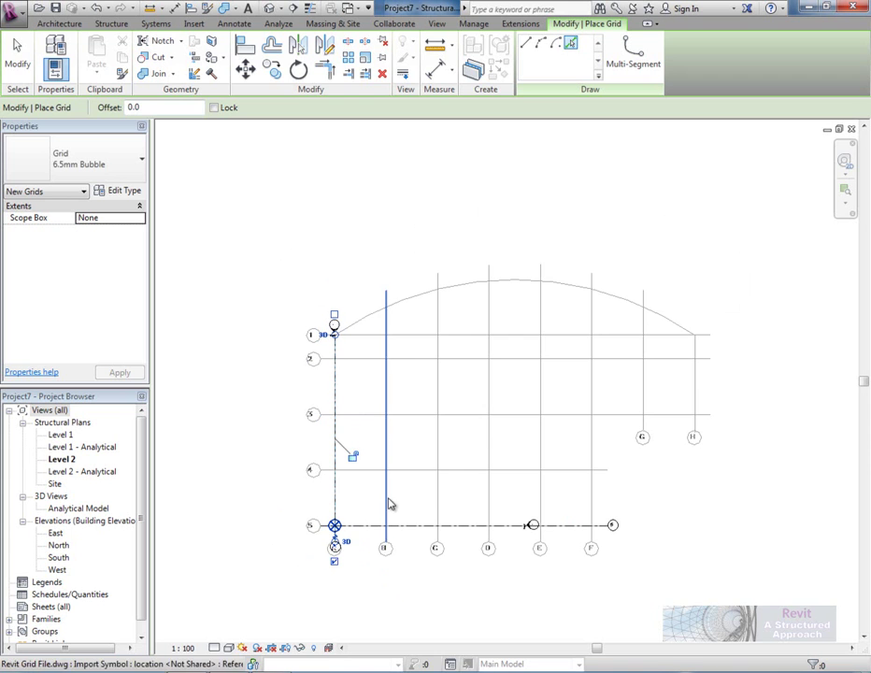
click(387, 502)
click(437, 503)
click(488, 504)
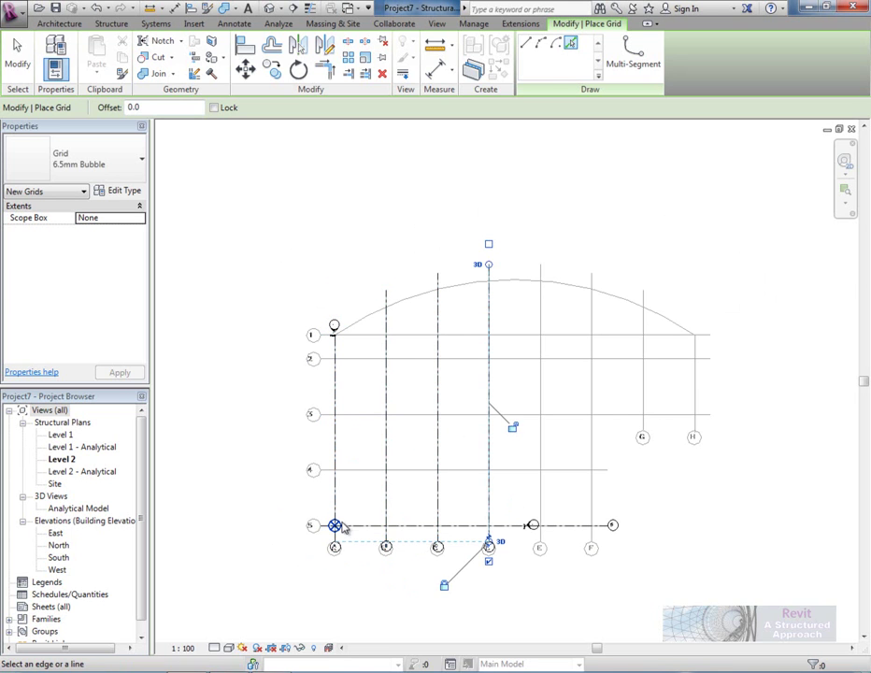
key(Escape)
key(Escape)
Hide the linked Revit Grid File drawing in the Level 2 plan, leaving the new Revit grids displayed.
scroll(363, 520, up, 3)
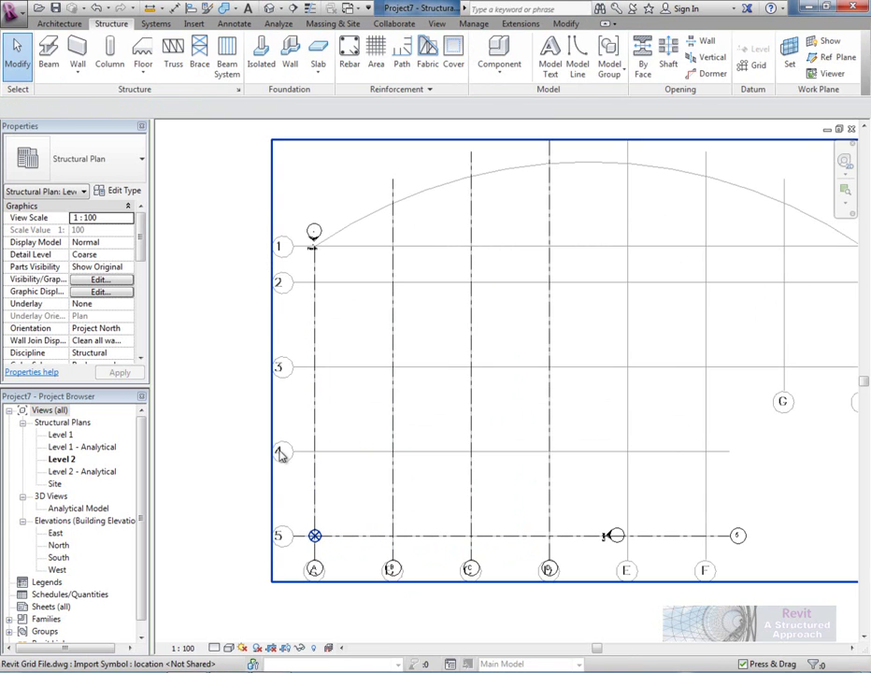
right_click(280, 452)
mouse_move(385, 218)
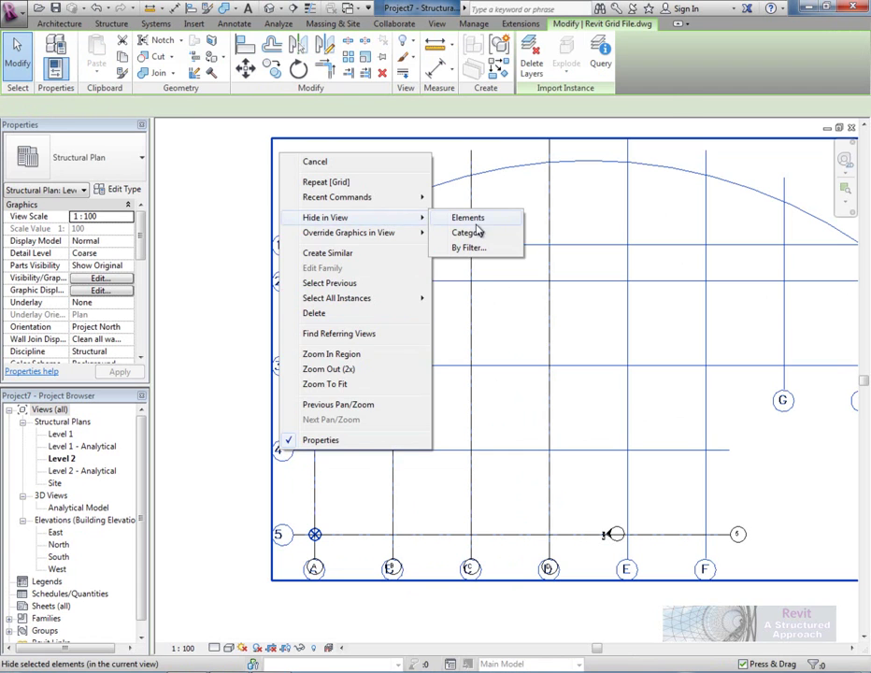
click(469, 217)
scroll(486, 391, down, 1)
scroll(375, 496, up, 1)
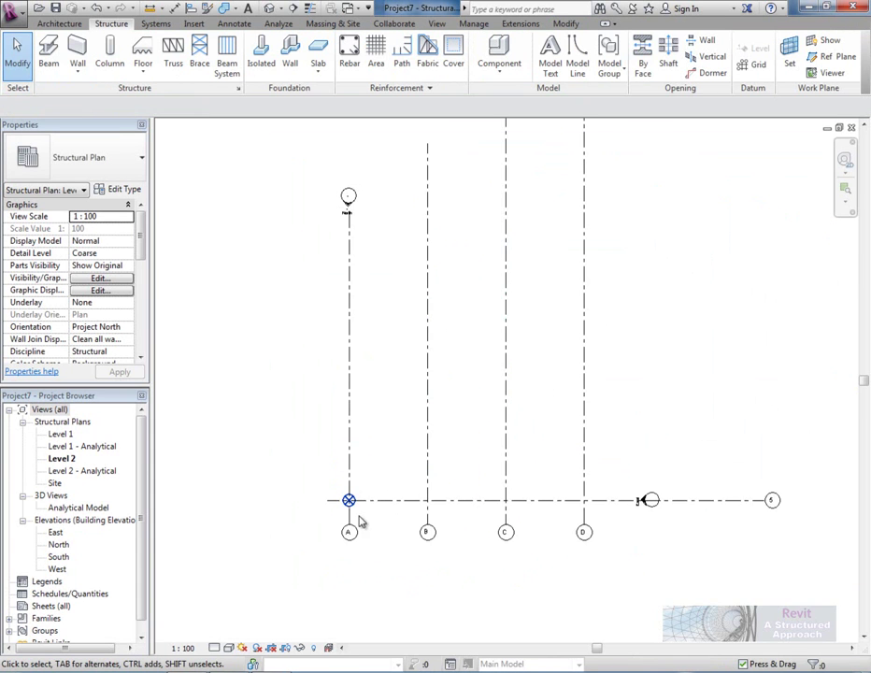
scroll(505, 531, down, 2)
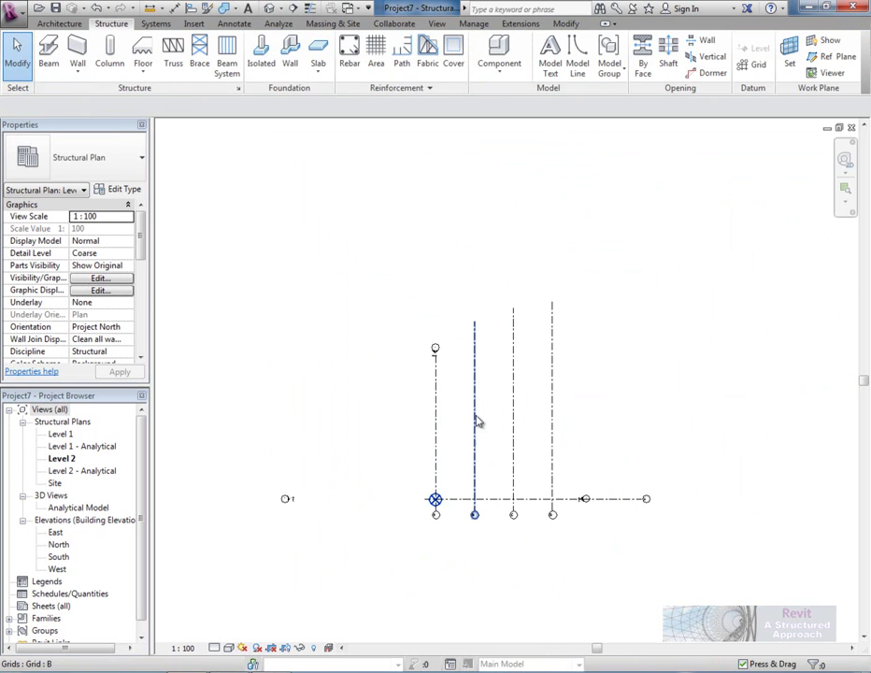
Save the project to the Desktop as Model File and close it.
click(56, 8)
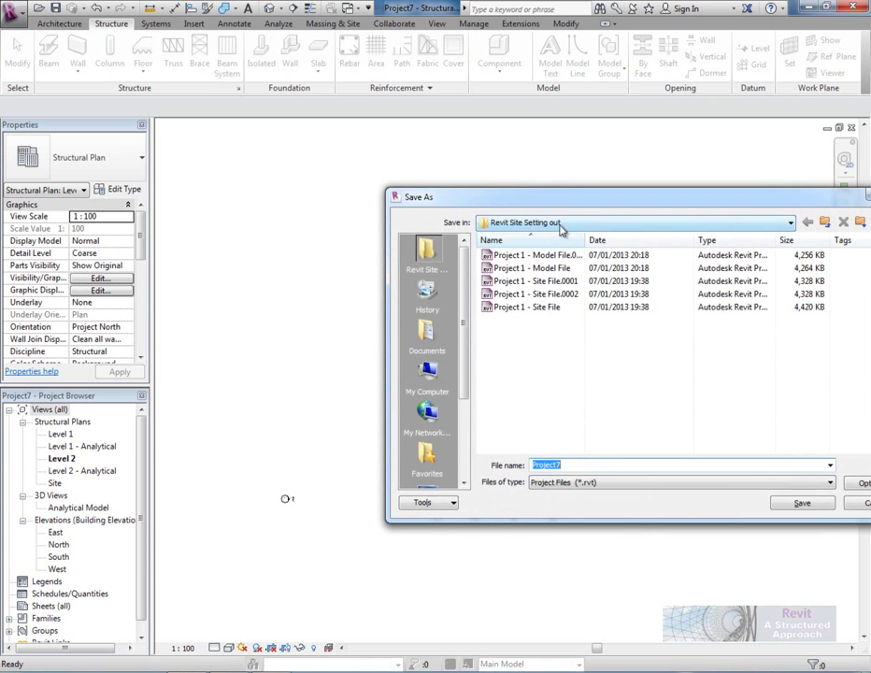
click(561, 224)
click(512, 239)
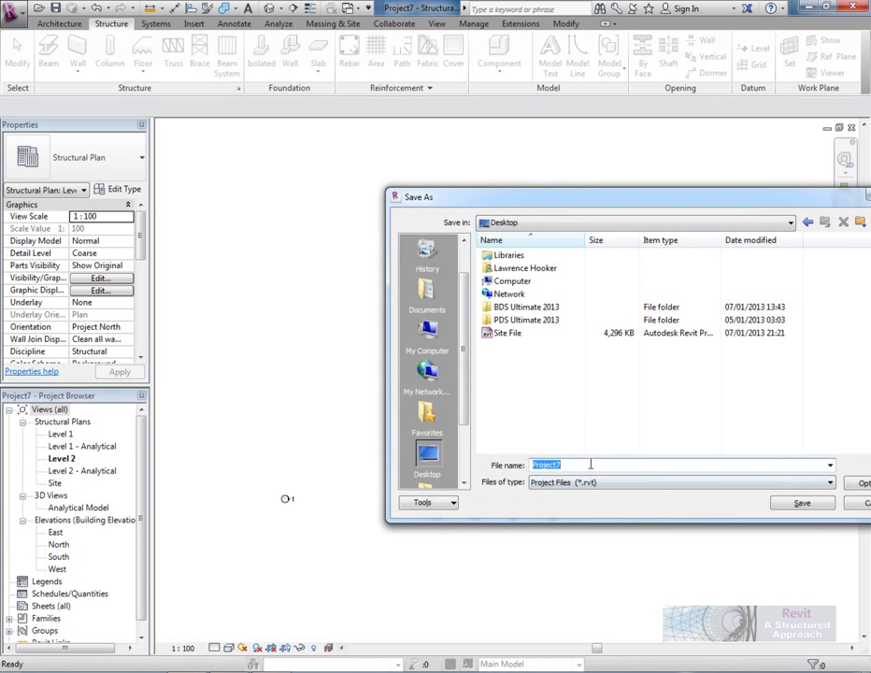
key(Return)
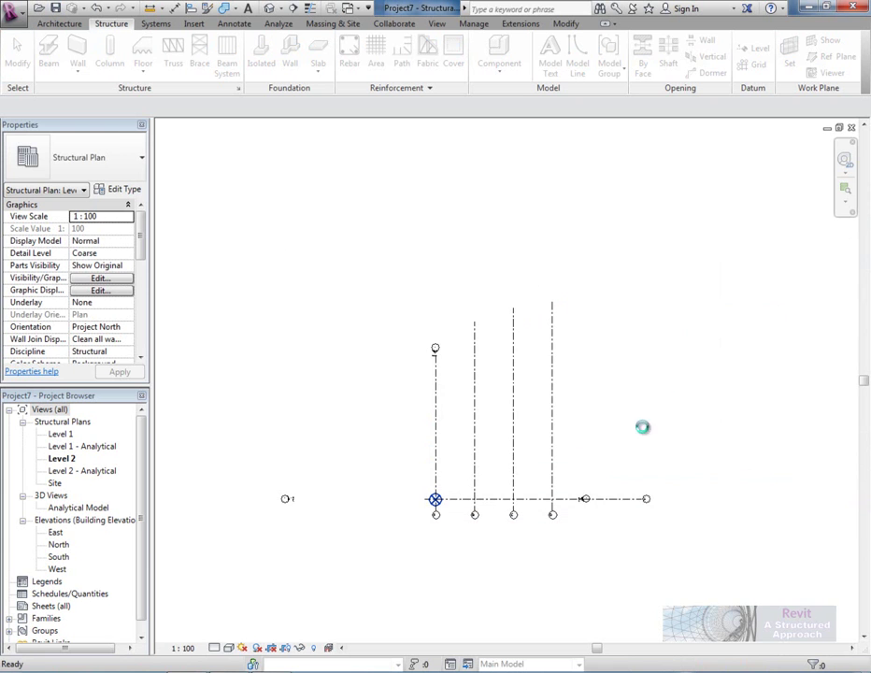
click(851, 128)
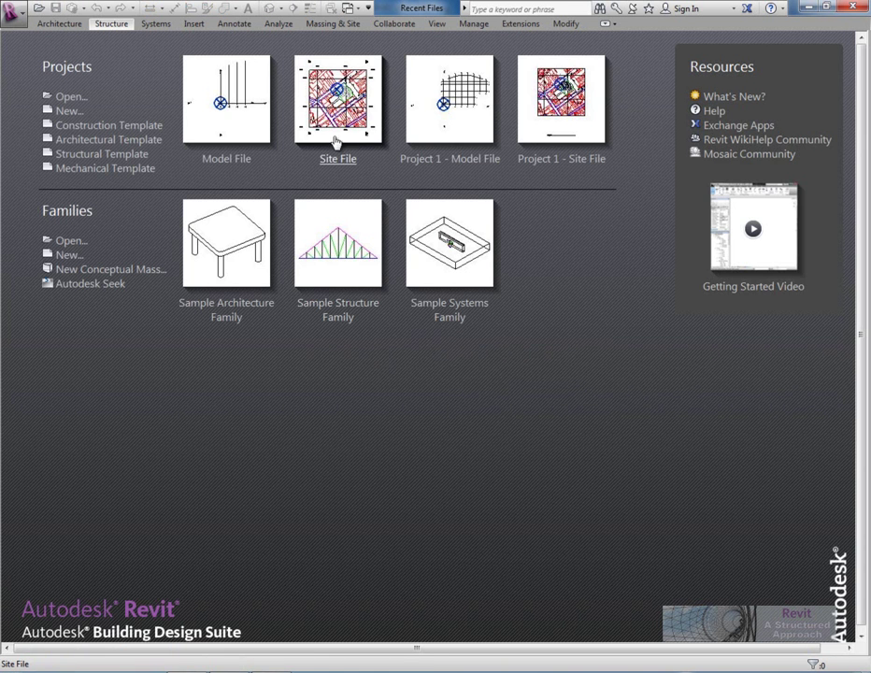
Open the Site File and link the Model File from the Desktop with Auto - Center to Center positioning.
click(338, 141)
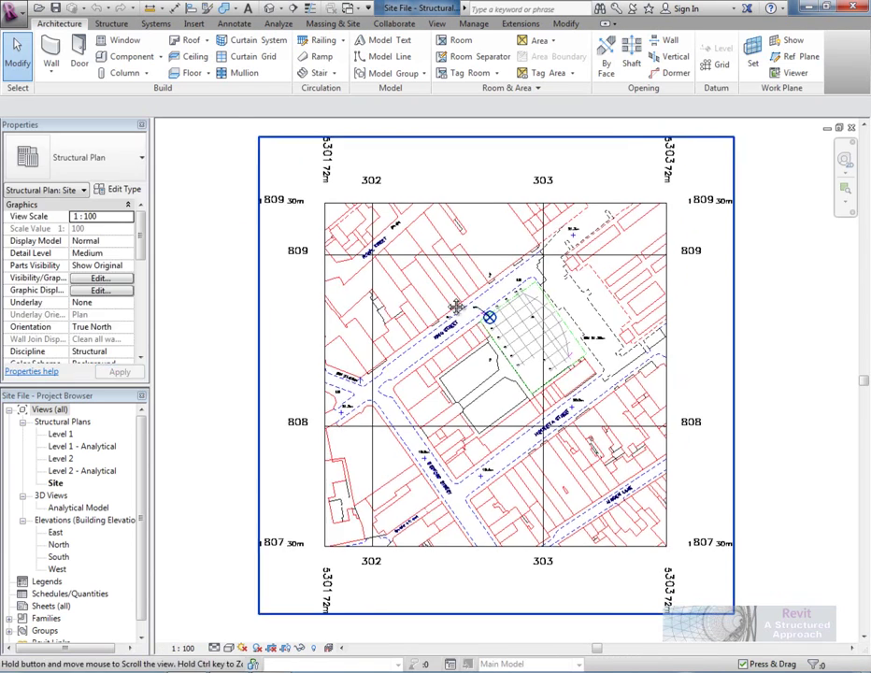
middle_drag(456, 307, 428, 259)
click(192, 24)
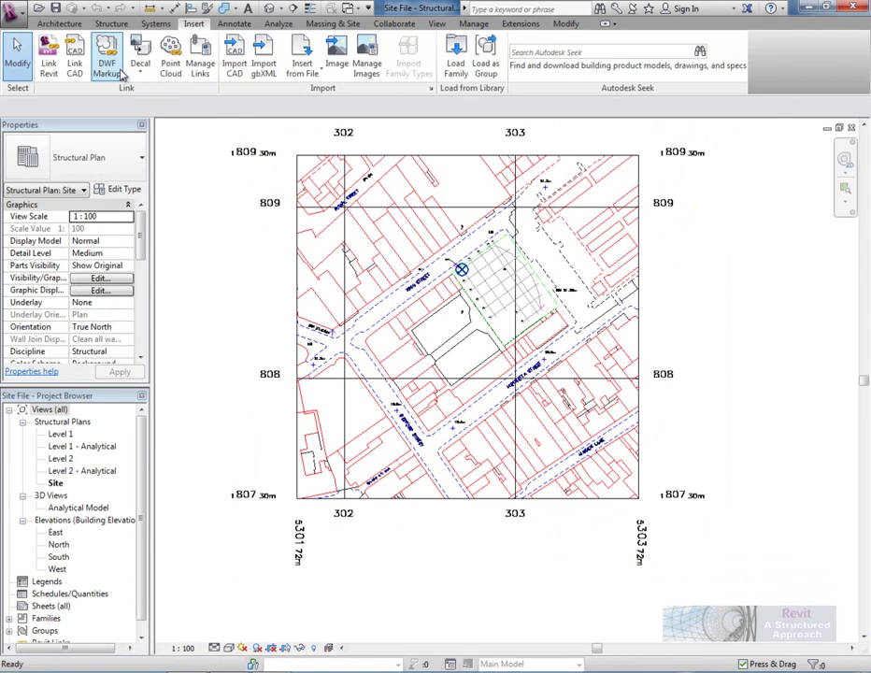
click(48, 56)
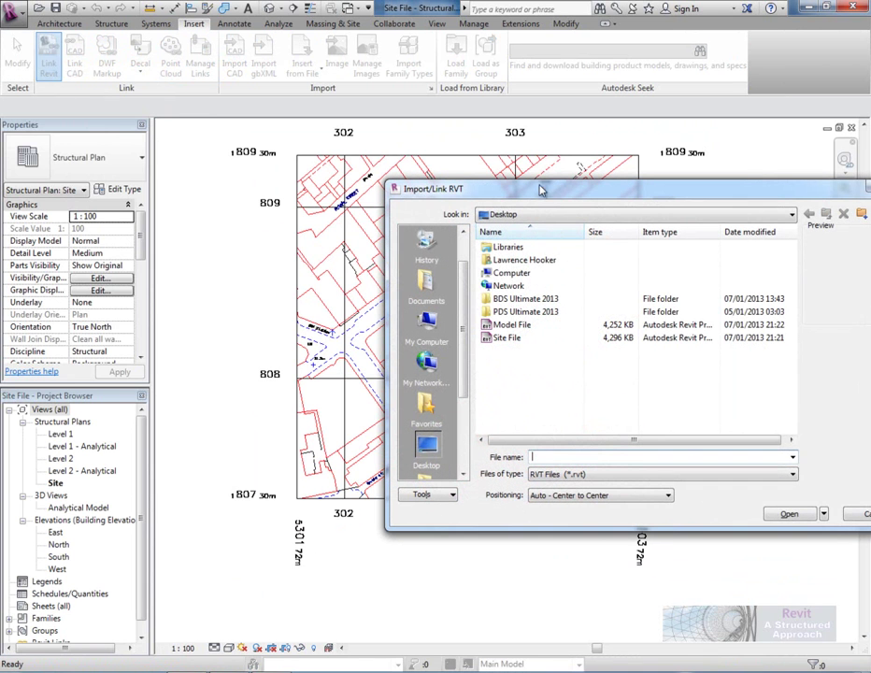
click(511, 324)
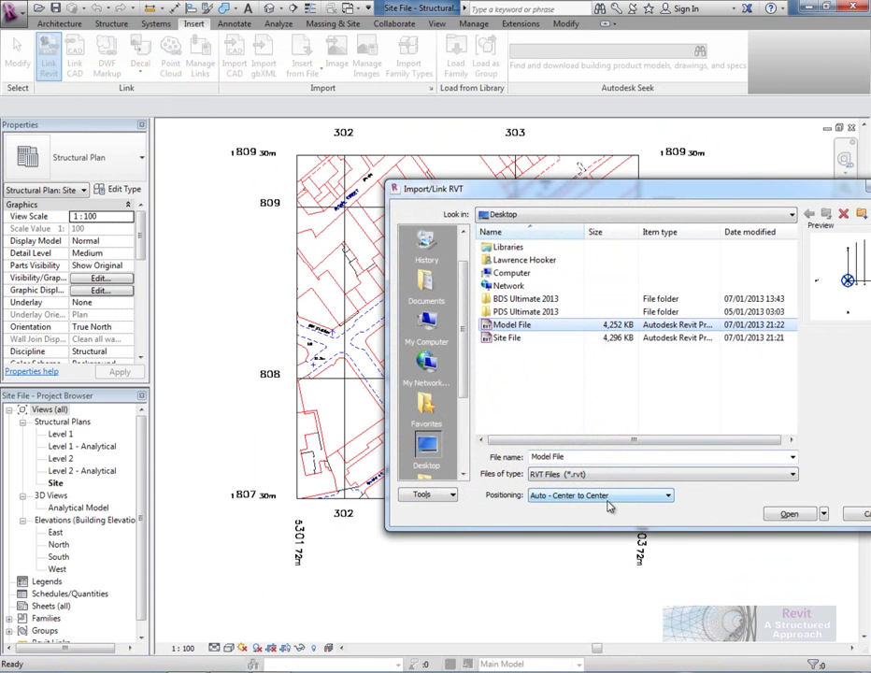
click(789, 516)
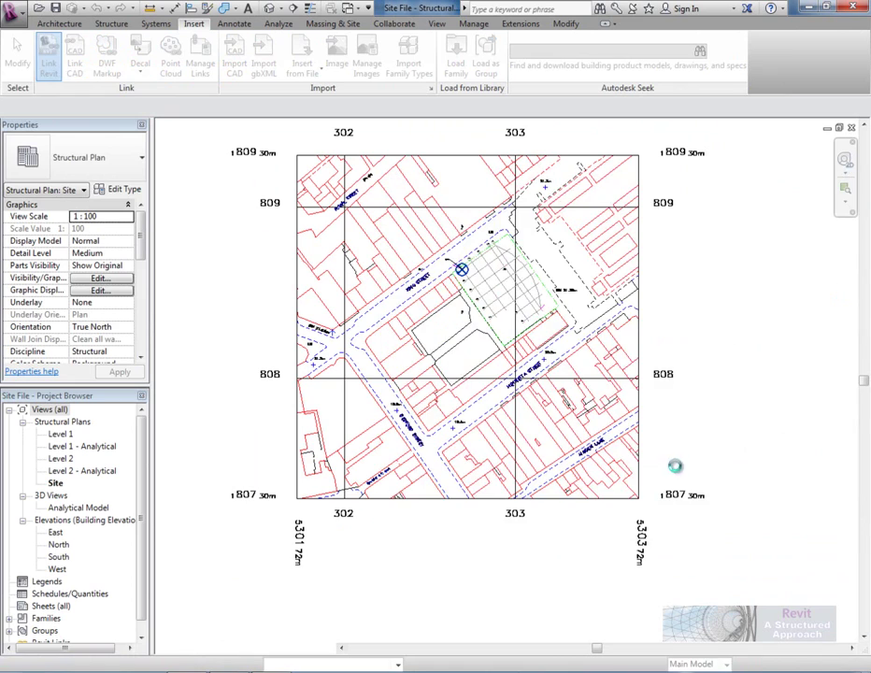
scroll(466, 339, up, 5)
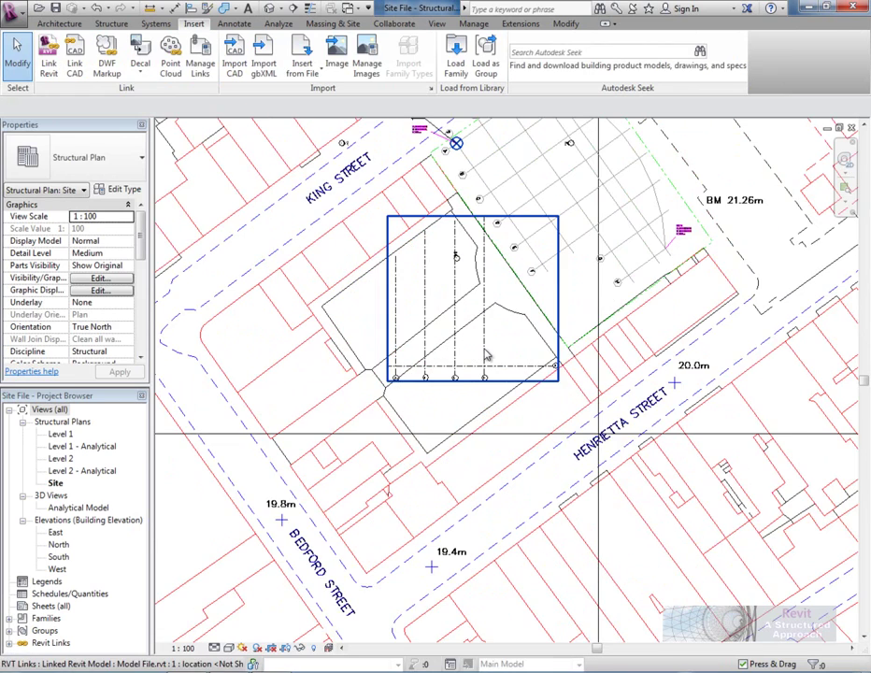
Move the linked Model File so that its grid intersection A/5 lies on the site's project base point.
click(395, 362)
scroll(394, 363, up, 3)
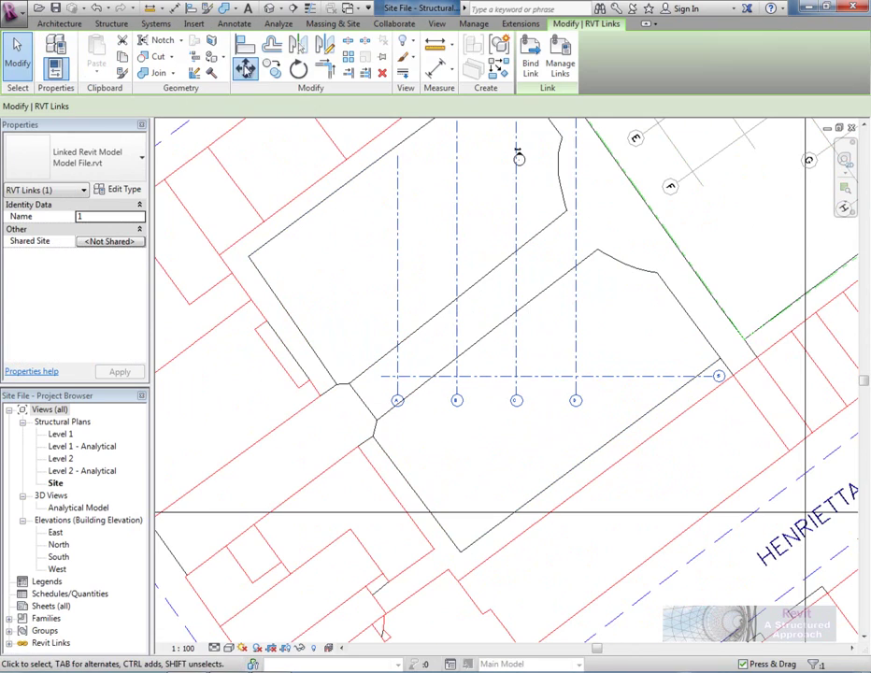
key(m)
key(v)
click(378, 366)
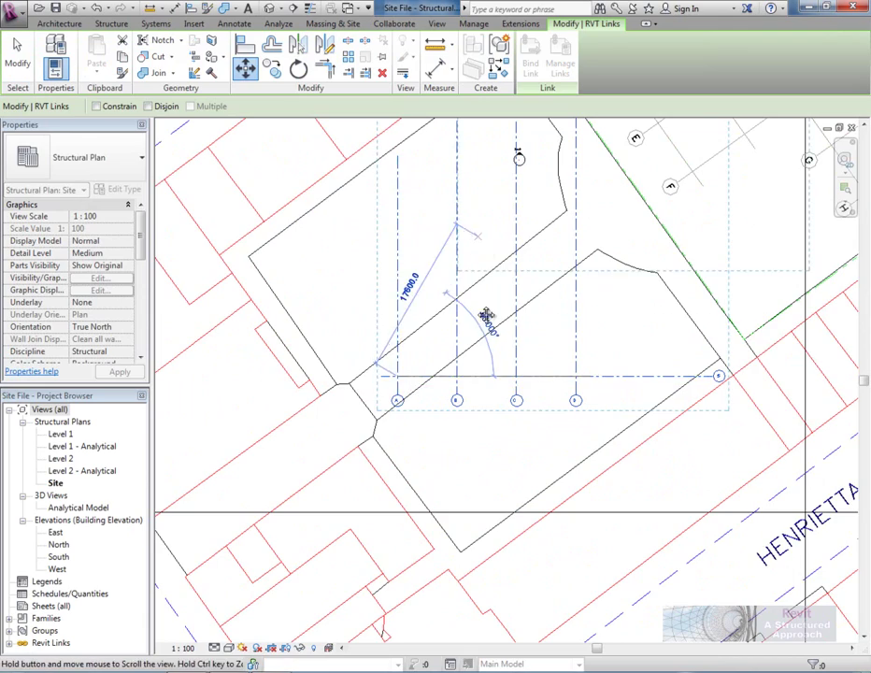
middle_drag(486, 316, 462, 570)
scroll(473, 249, up, 3)
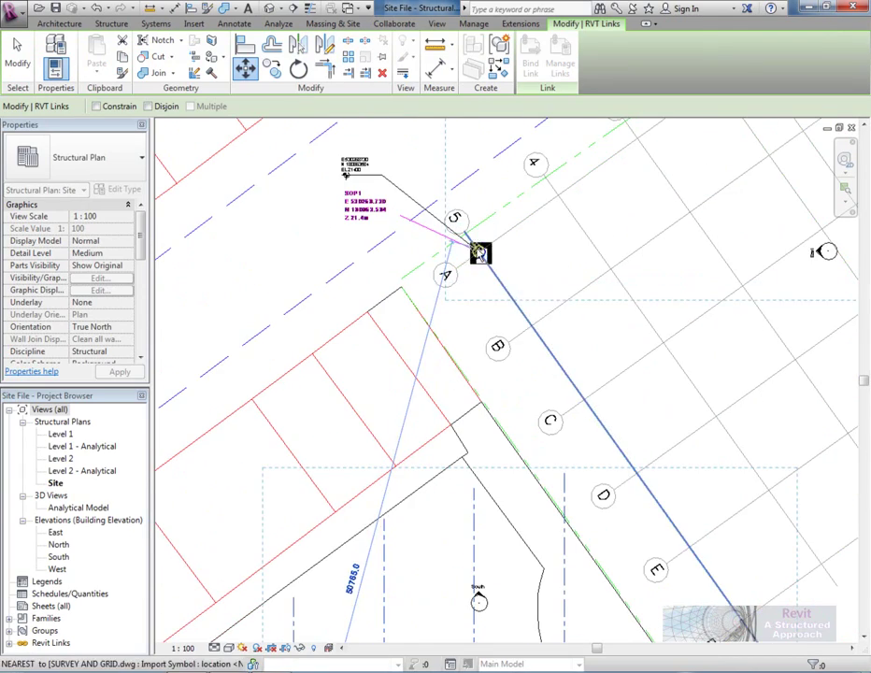
click(478, 250)
scroll(558, 335, down, 3)
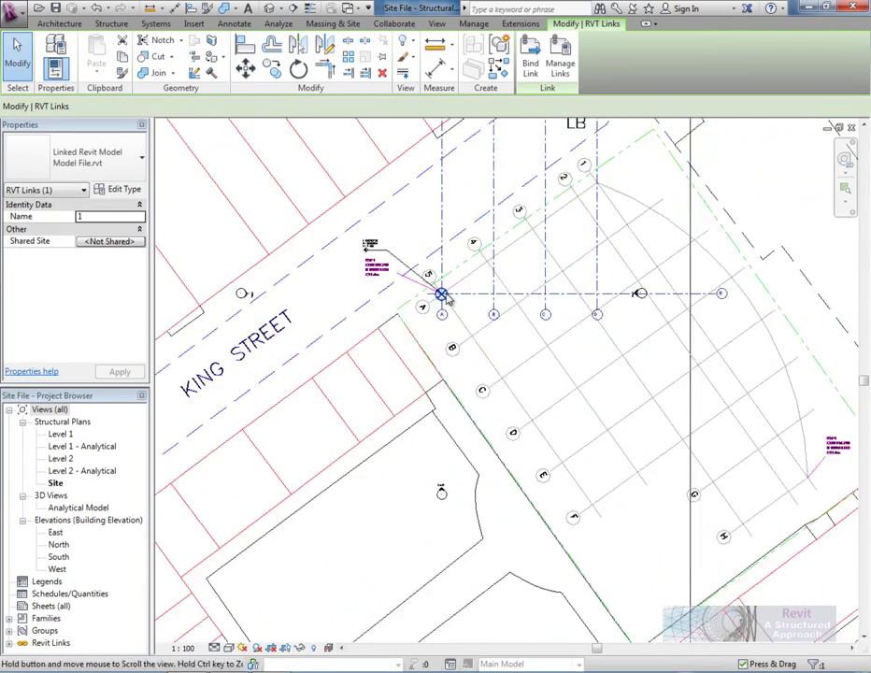
Rotate the linked Model File about the project base point so its grid 5 aligns with survey grid line 5.
middle_drag(447, 297, 417, 289)
key(r)
key(o)
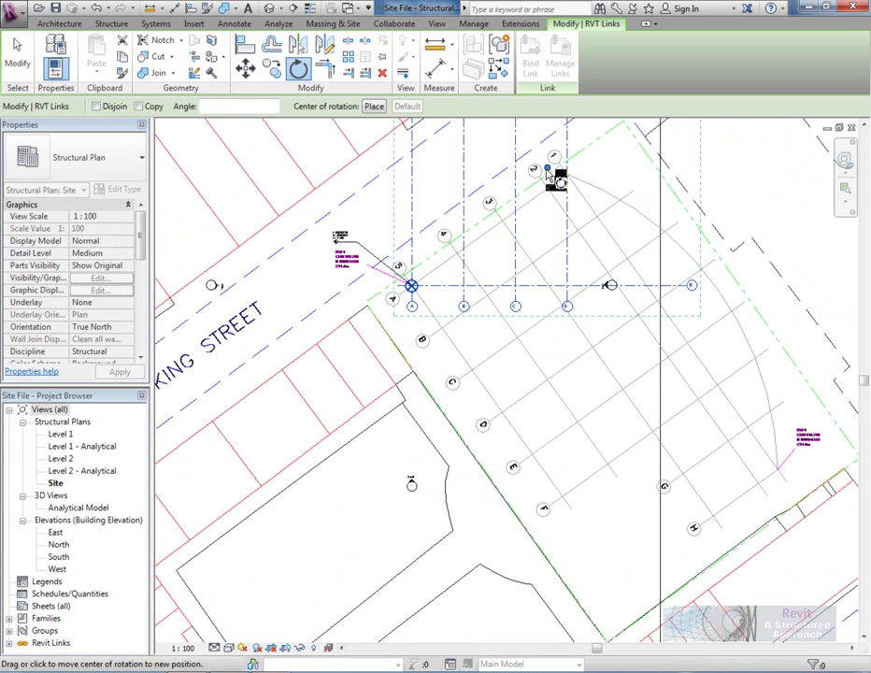
drag(549, 168, 412, 287)
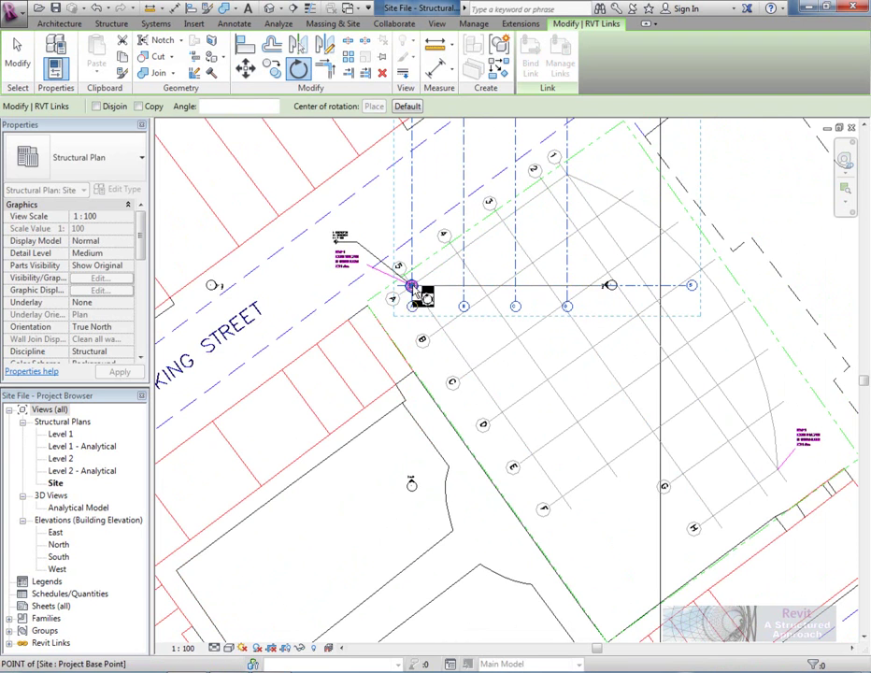
click(679, 293)
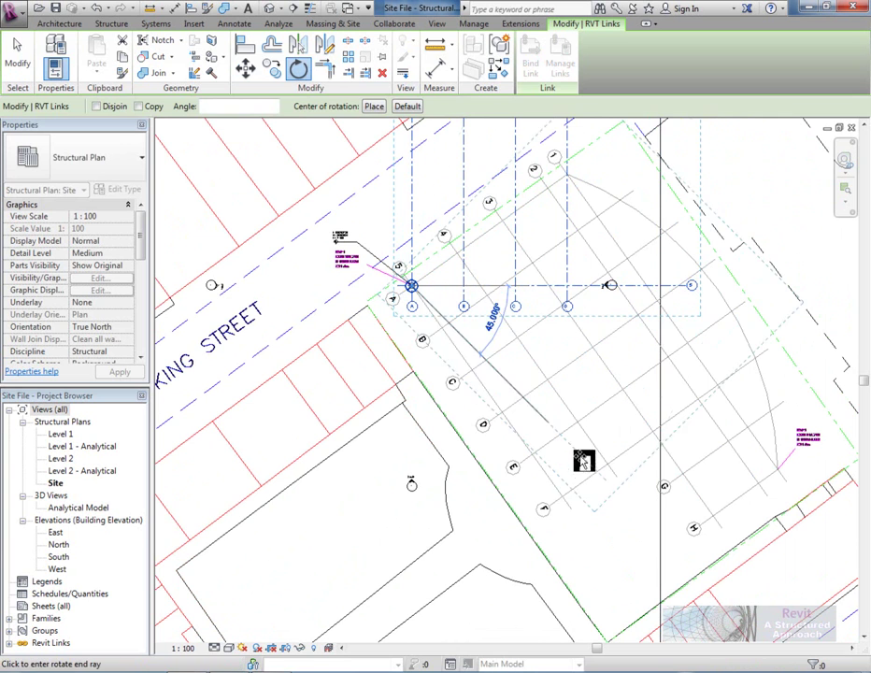
click(567, 501)
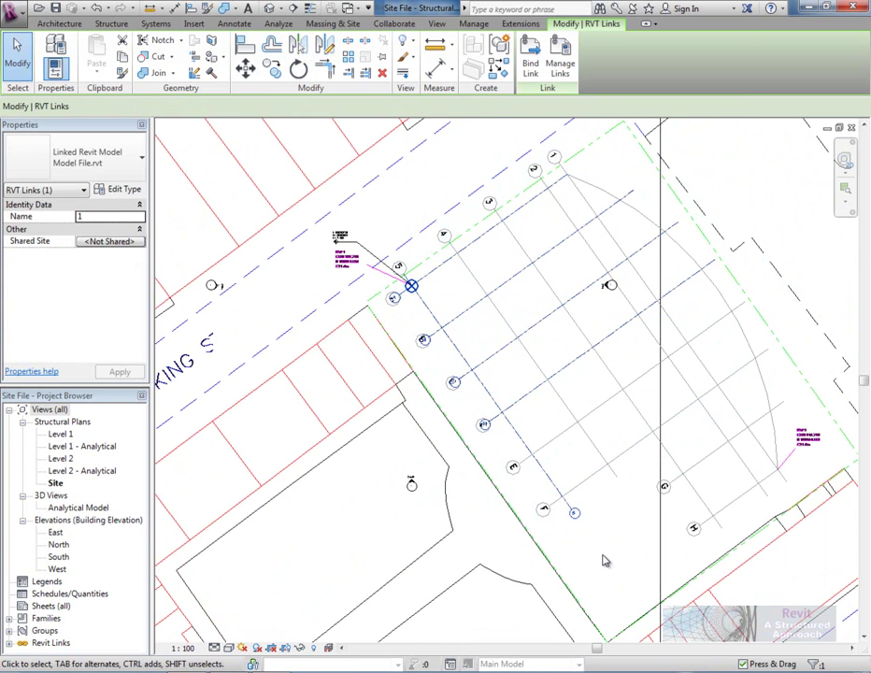
click(603, 560)
scroll(435, 364, up, 2)
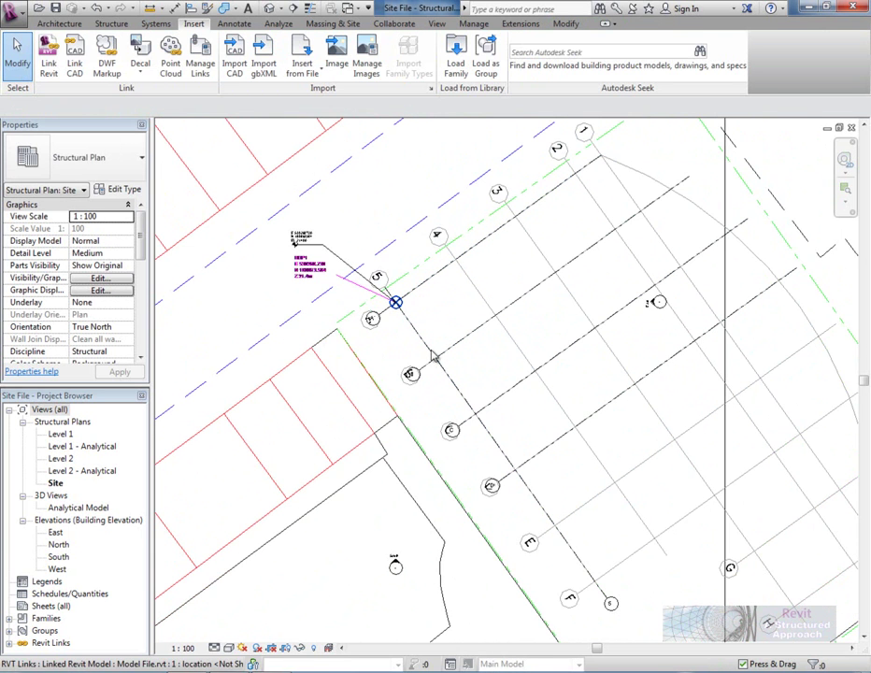
scroll(416, 341, down, 2)
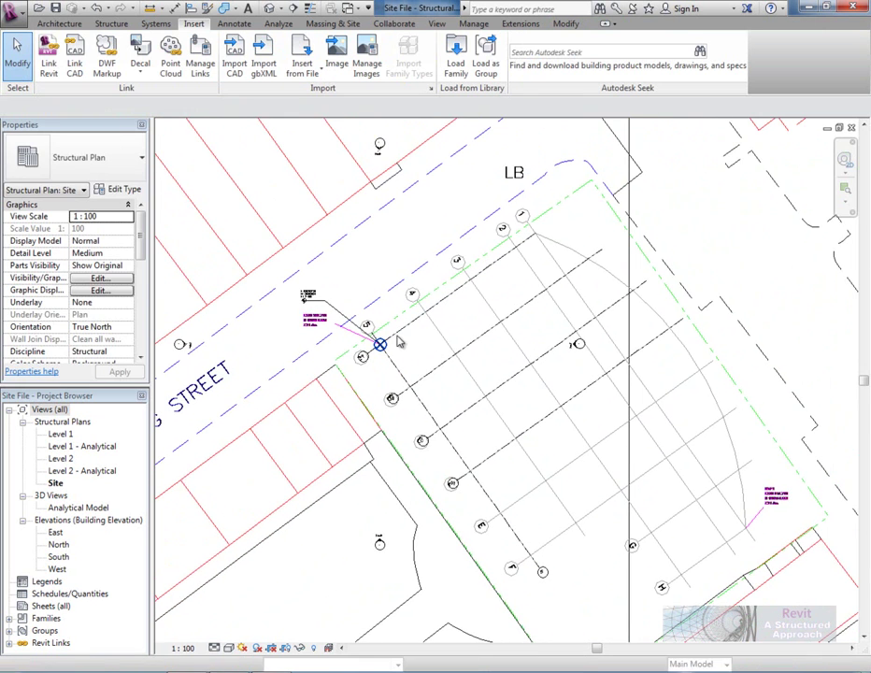
Publish the Site File's shared coordinates to the linked Model File, recording the instance at the Internal position.
click(401, 335)
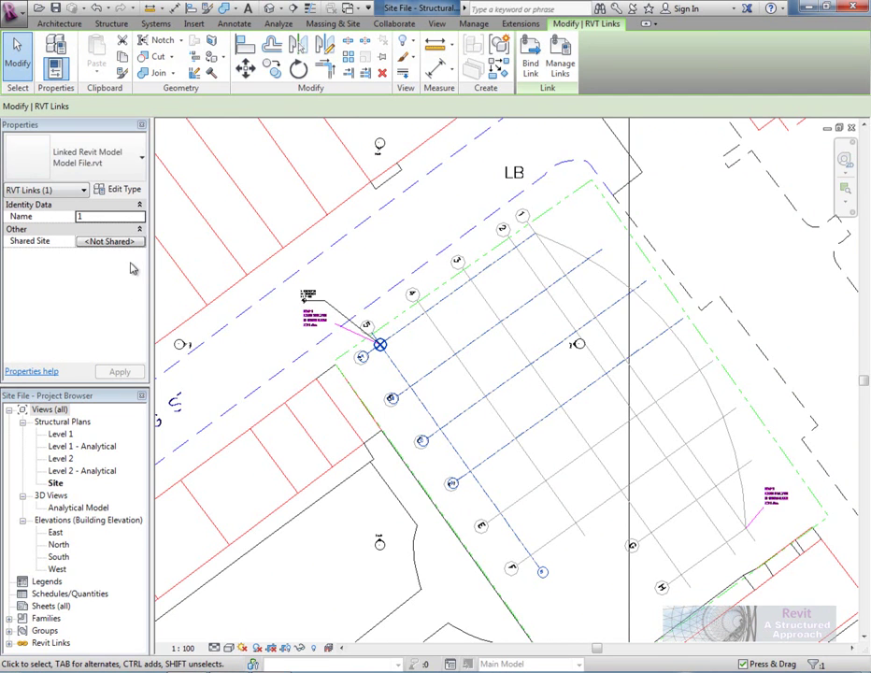
click(130, 245)
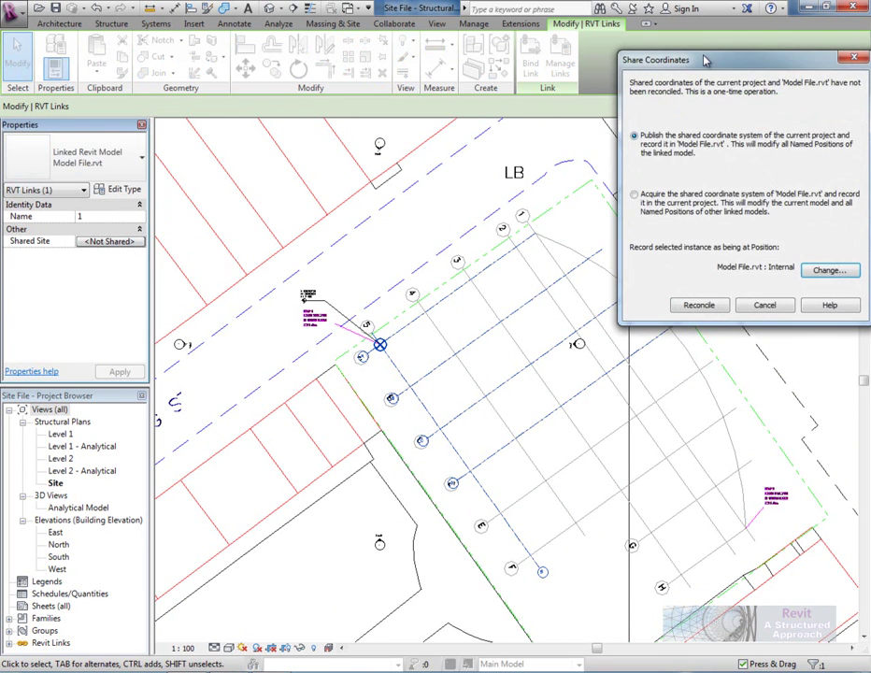
drag(706, 61, 349, 127)
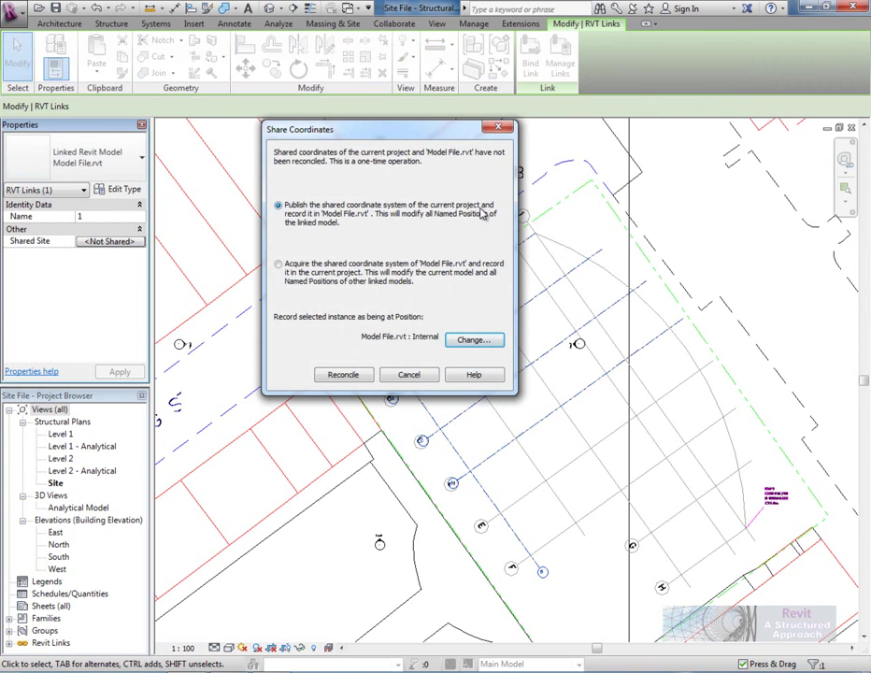
click(344, 375)
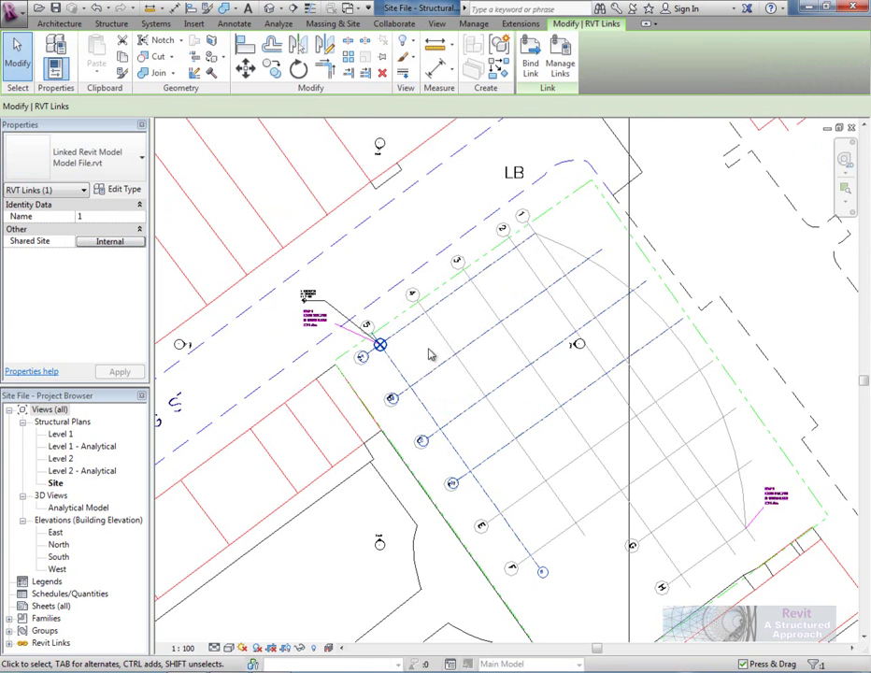
Save the Site File and save the new position back to the linked Model File.
click(55, 7)
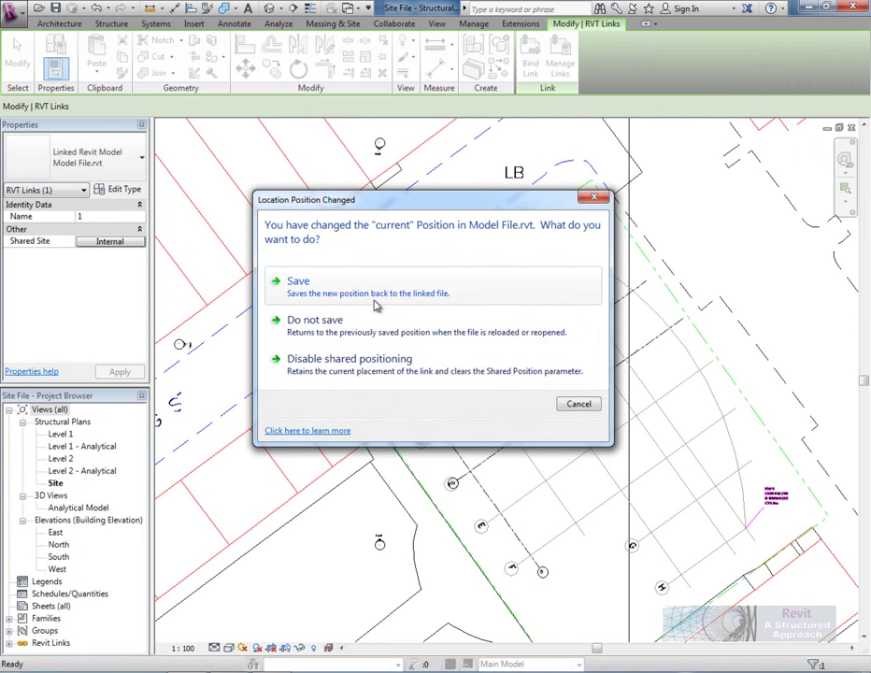
click(372, 295)
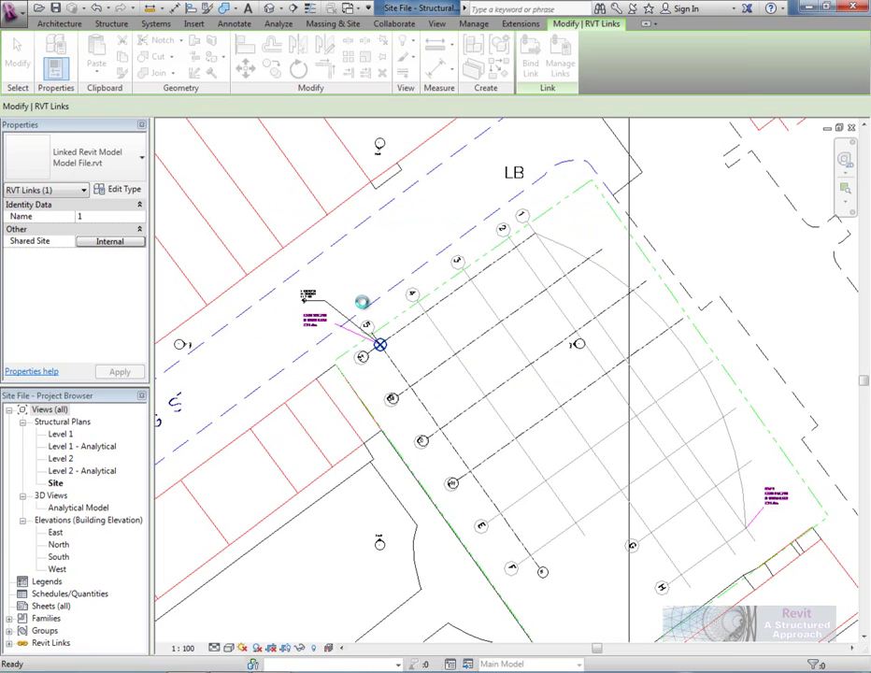
middle_drag(374, 317, 344, 341)
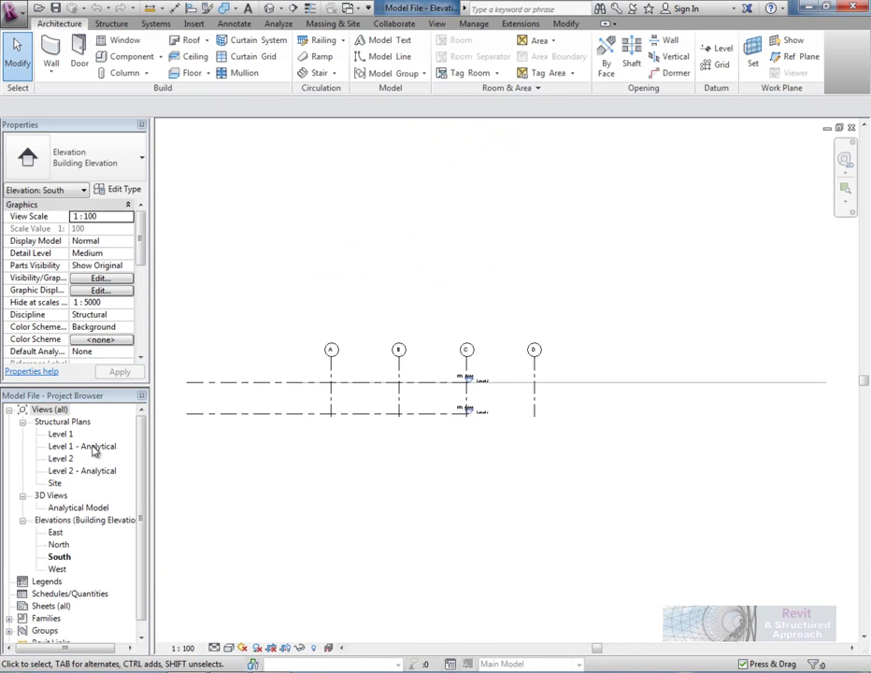
Open the Model File's Site structural plan and set its orientation to True North.
double_click(55, 484)
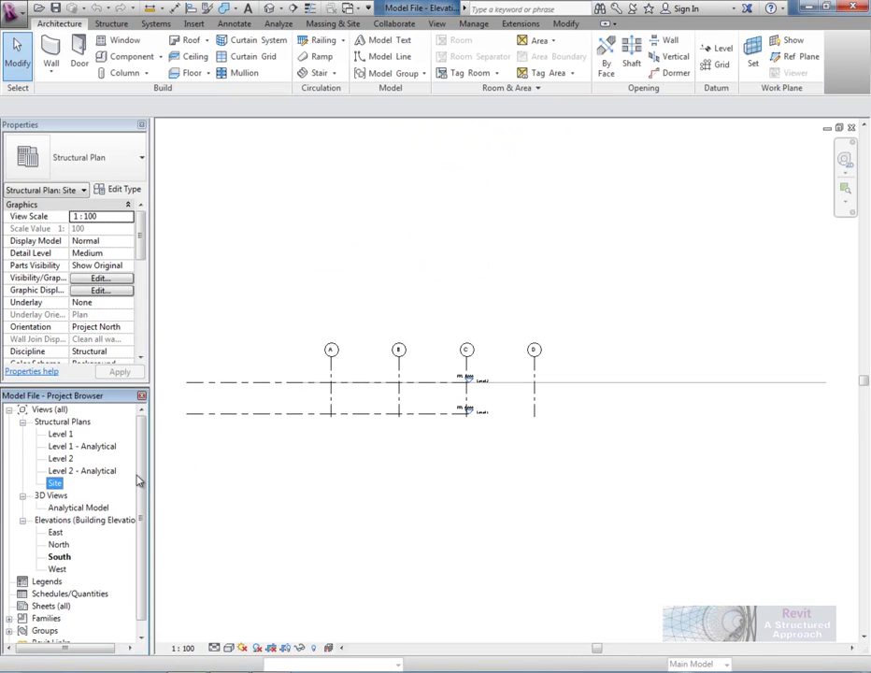
click(128, 327)
click(122, 344)
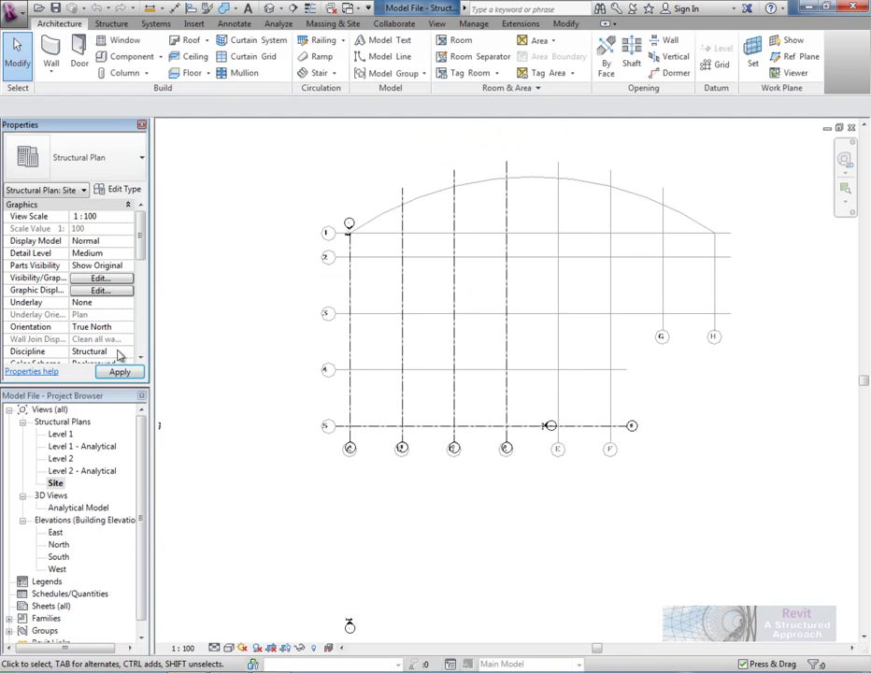
Place a Spot Coordinate with leader and shoulder at the intersection of grids A and 5 in the Site plan.
middle_drag(333, 348, 342, 282)
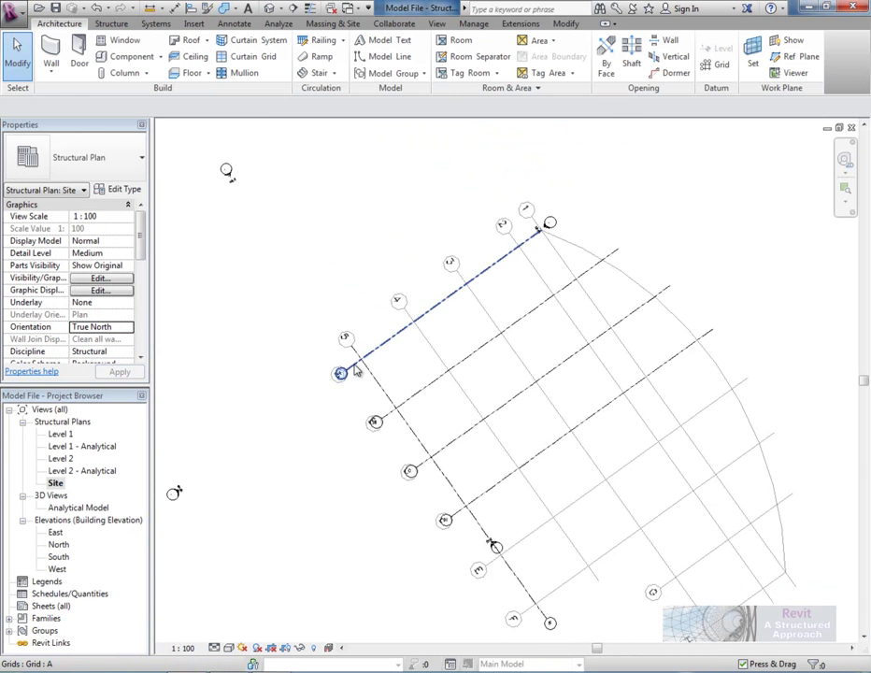
scroll(360, 367, up, 4)
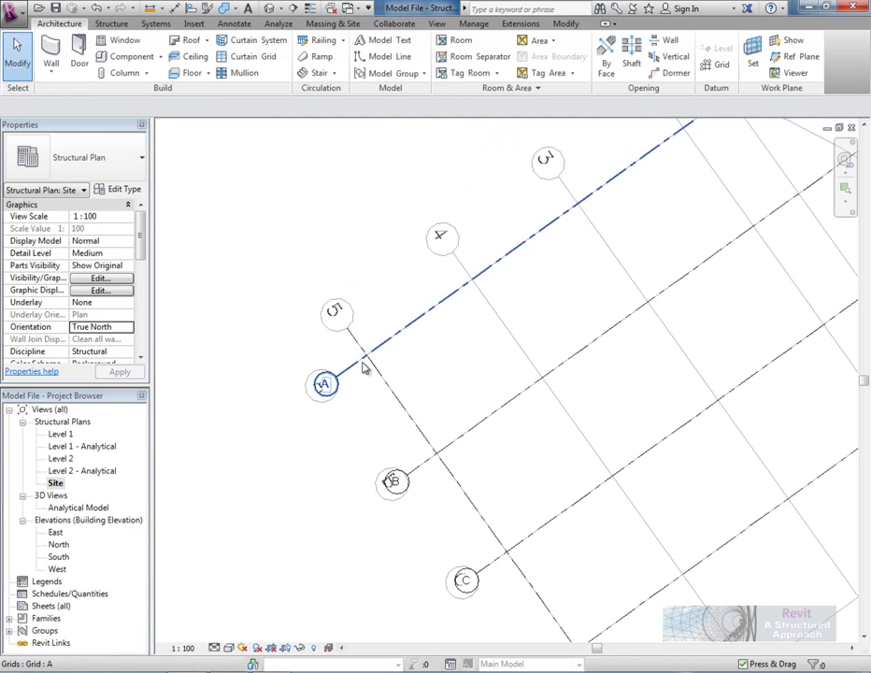
click(235, 25)
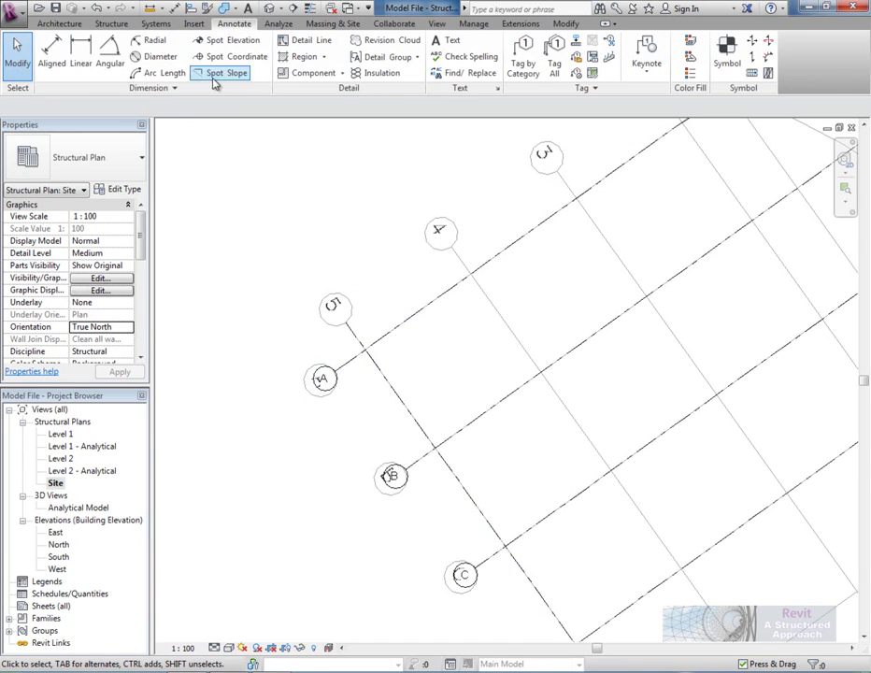
click(240, 59)
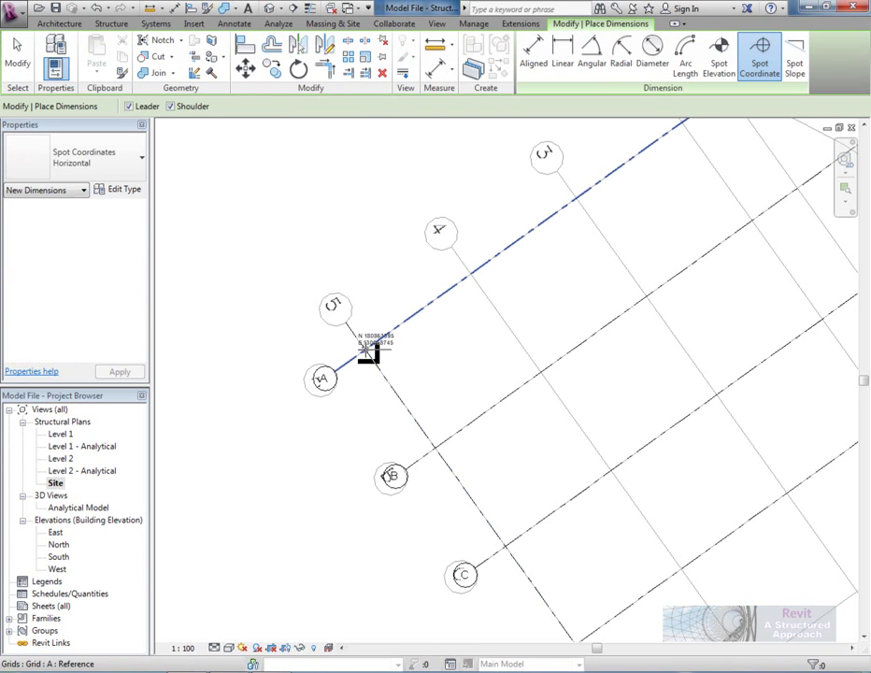
click(365, 356)
click(402, 299)
click(458, 300)
scroll(458, 299, up, 3)
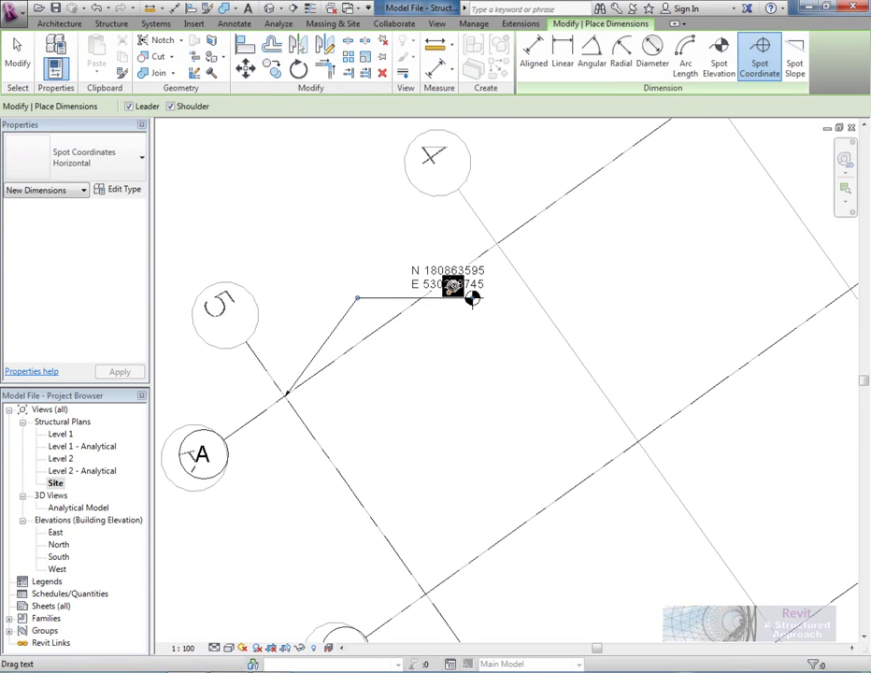
scroll(459, 313, down, 5)
key(Escape)
Set the Site plan's orientation back to Project North and view the whole grid layout.
middle_drag(467, 344, 443, 348)
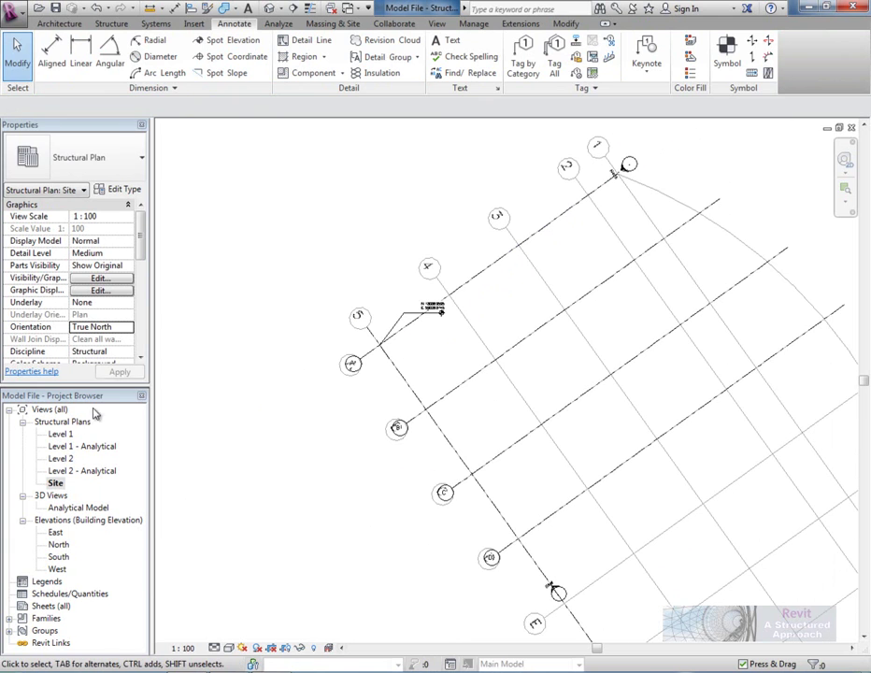
click(126, 331)
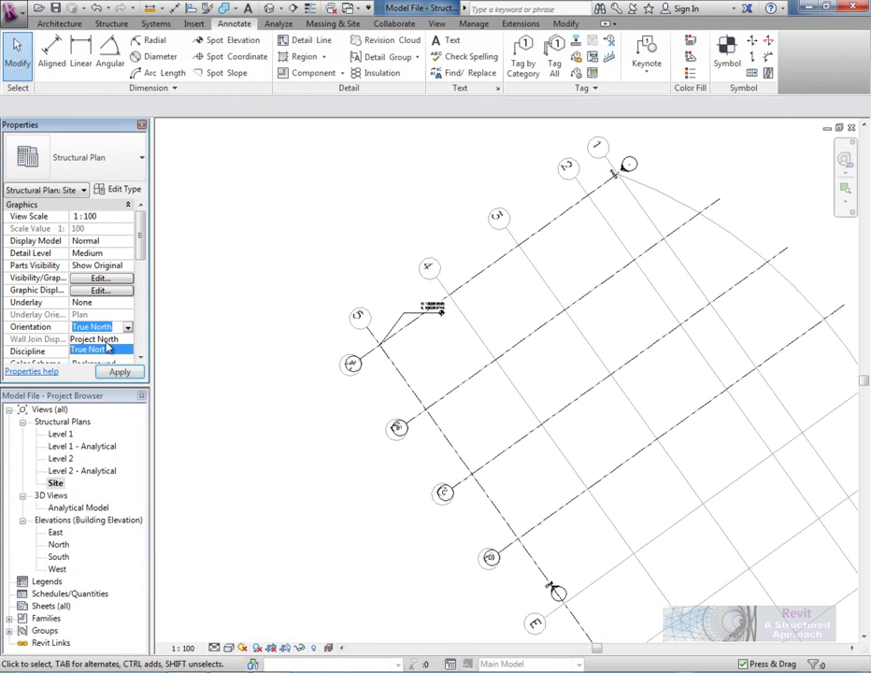
click(94, 339)
middle_drag(502, 369, 465, 486)
scroll(466, 467, down, 3)
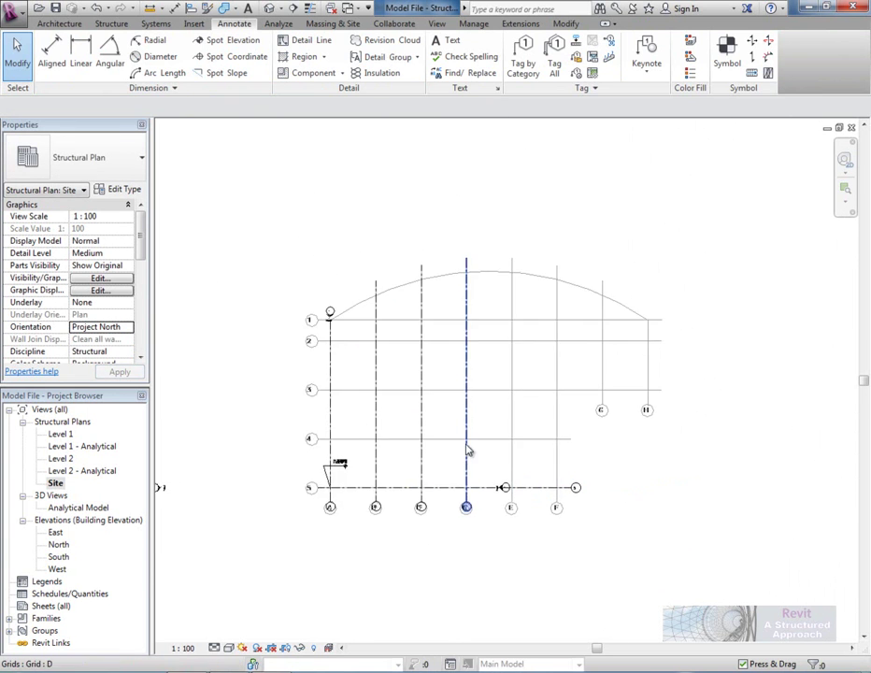
scroll(488, 461, up, 2)
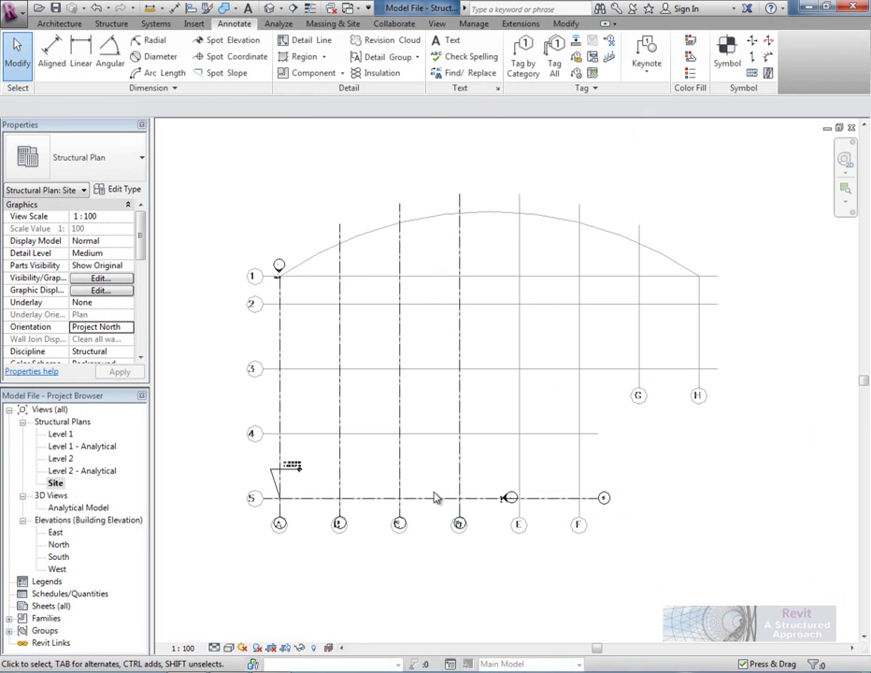
In the East elevation, set the Elevation Base of Level 1's type, Level Head - FFL, to Survey Point and check both level heads.
double_click(55, 532)
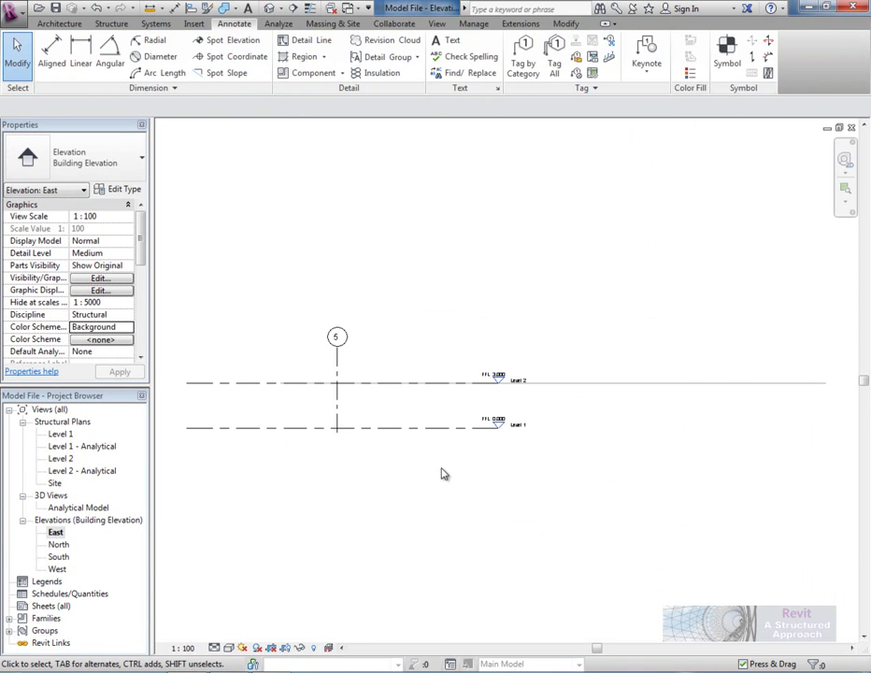
scroll(389, 437, up, 2)
middle_drag(389, 437, 452, 432)
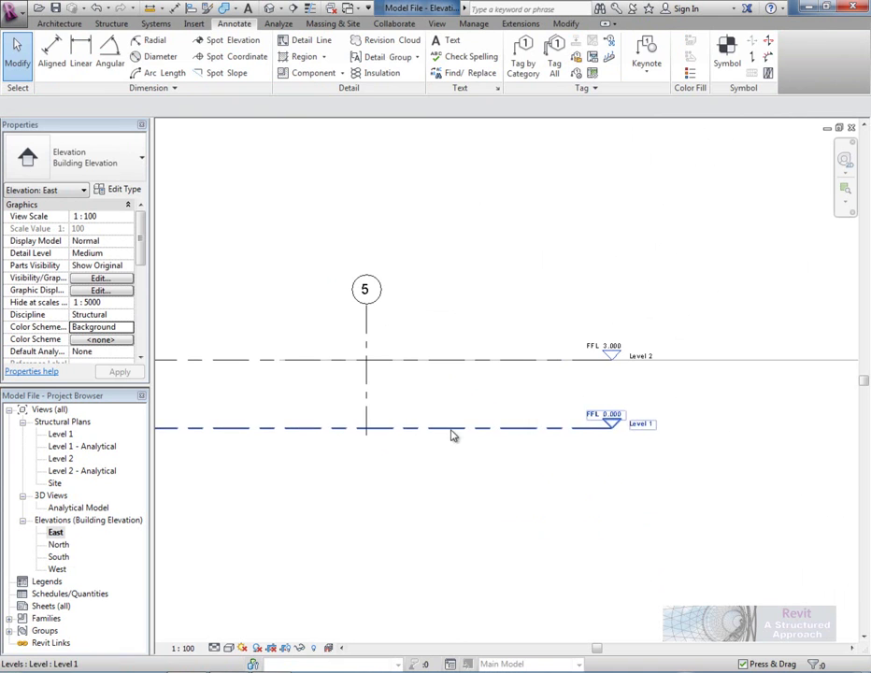
click(505, 430)
click(130, 189)
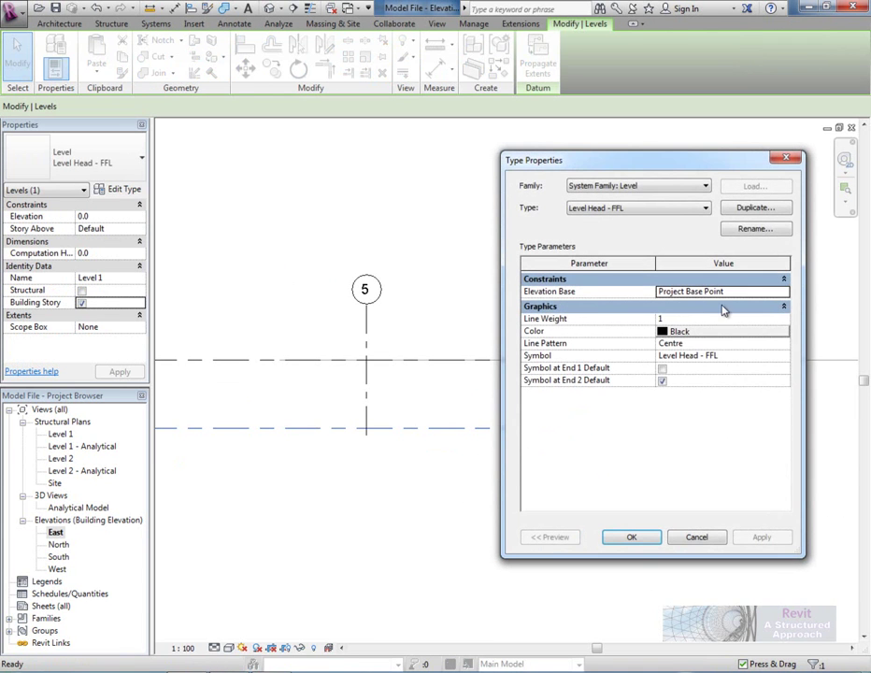
click(758, 344)
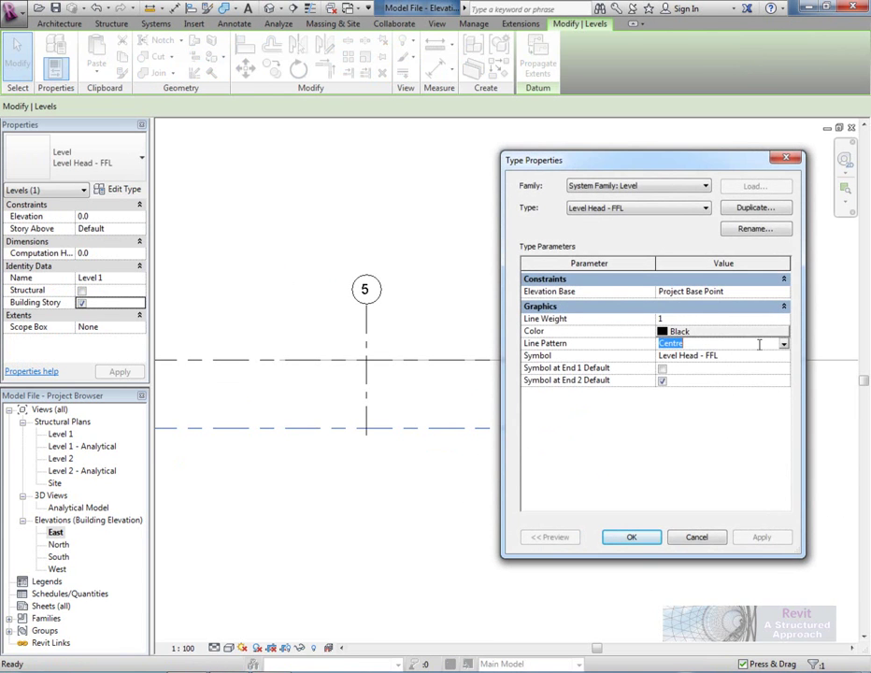
click(755, 291)
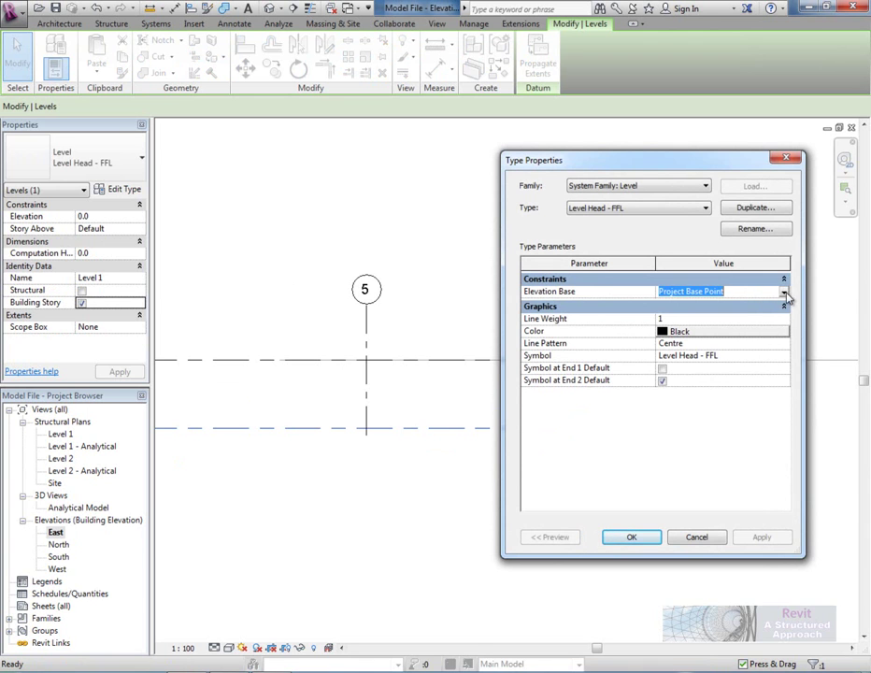
click(783, 291)
click(692, 315)
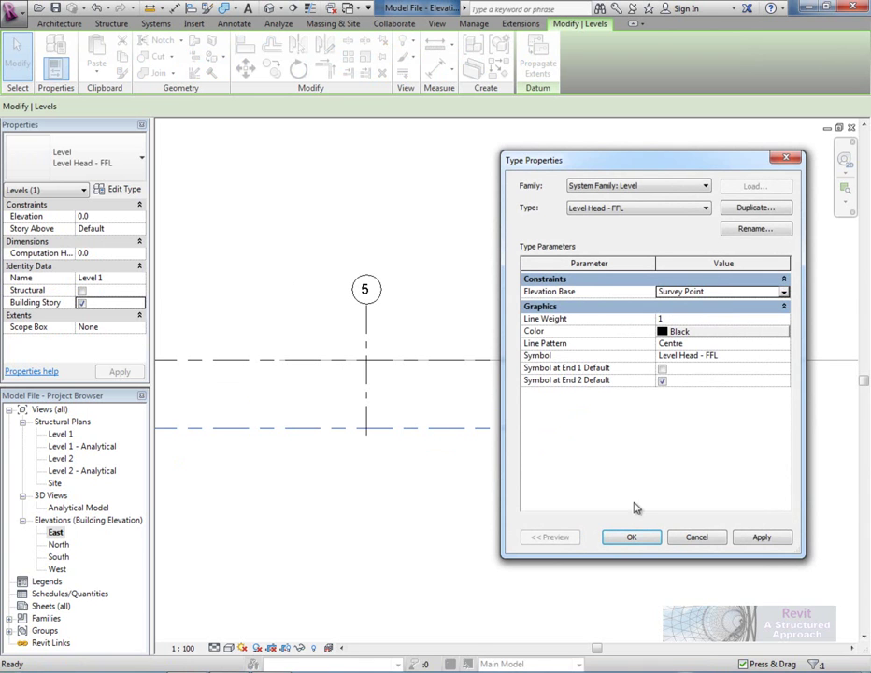
click(631, 538)
click(619, 464)
scroll(619, 463, up, 3)
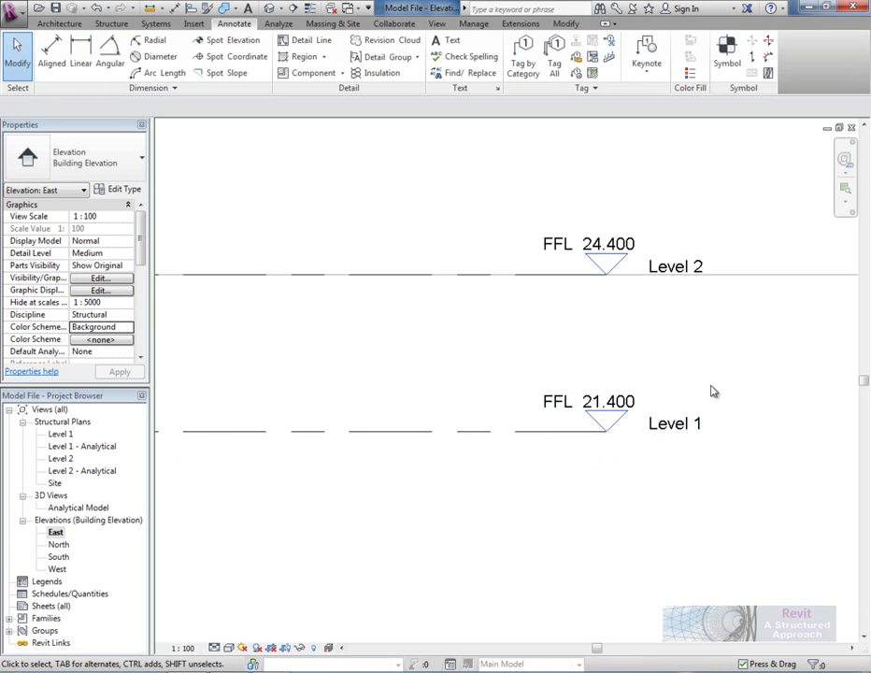
scroll(711, 391, down, 4)
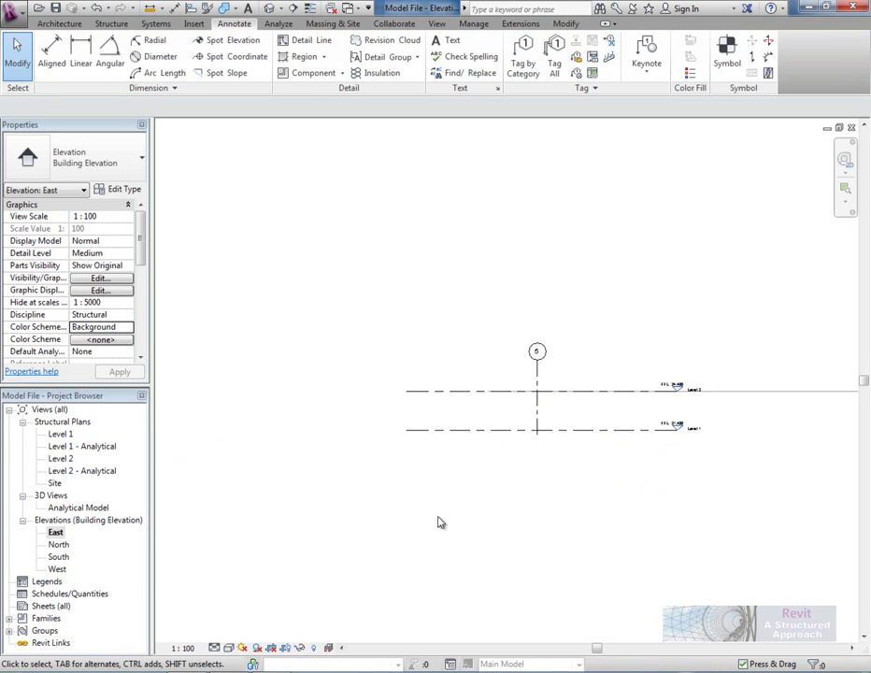